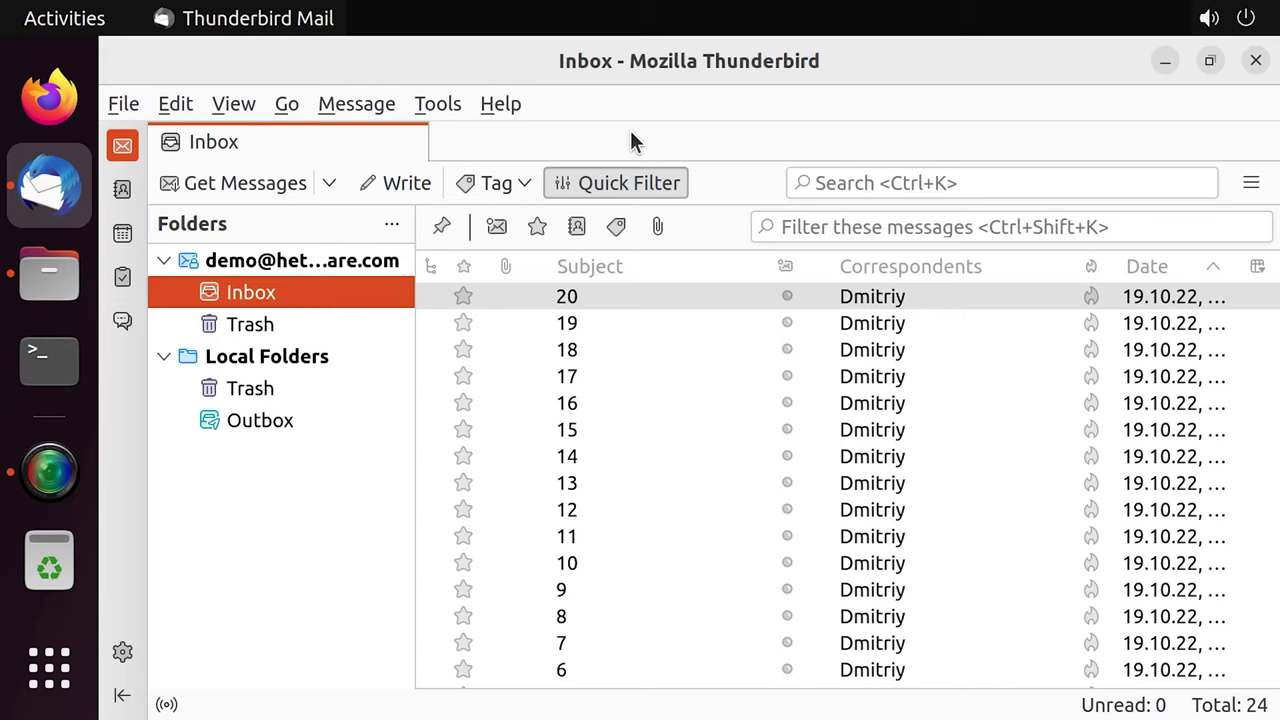
In Files, open home > user folder and turn on Show Hidden Files
click(50, 280)
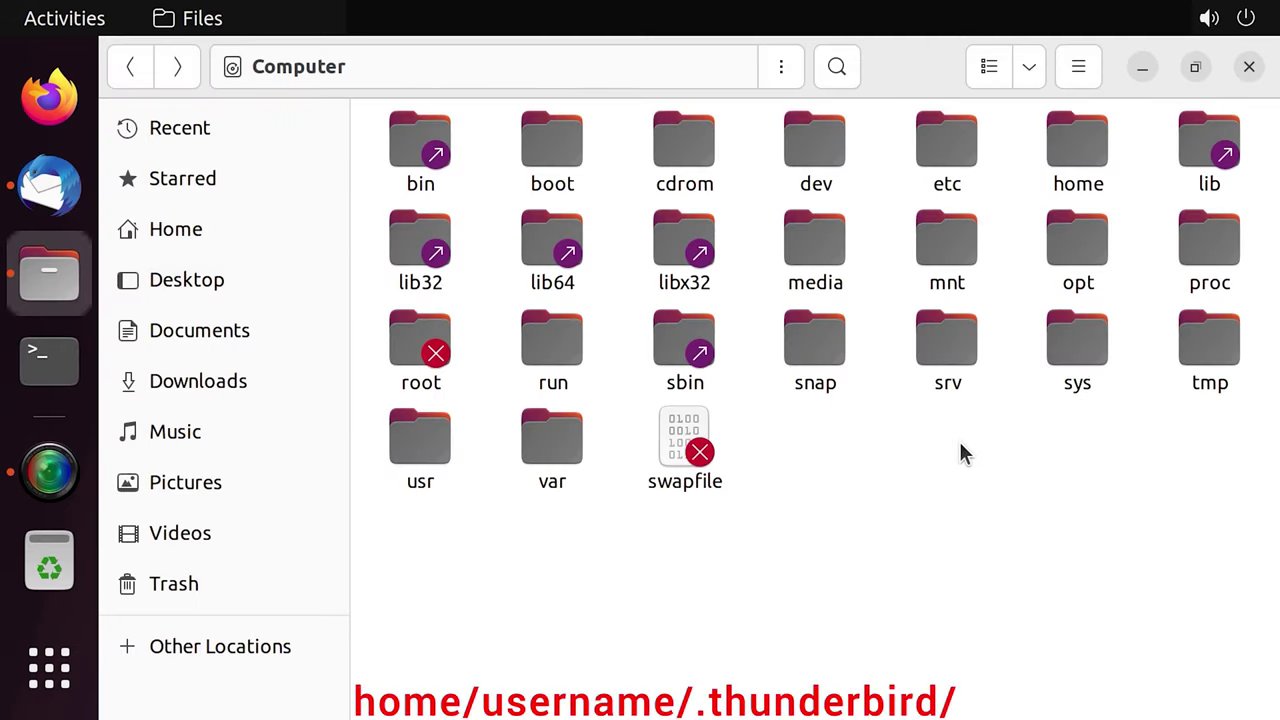
double_click(1067, 150)
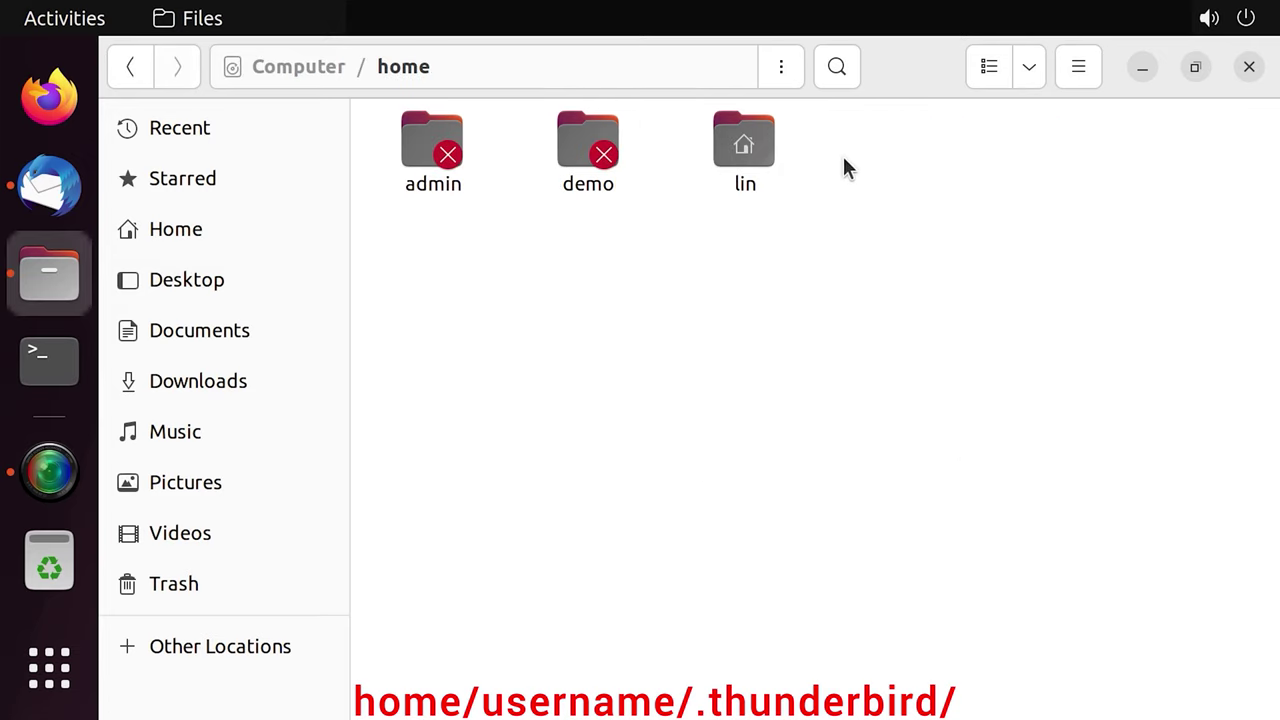
double_click(750, 190)
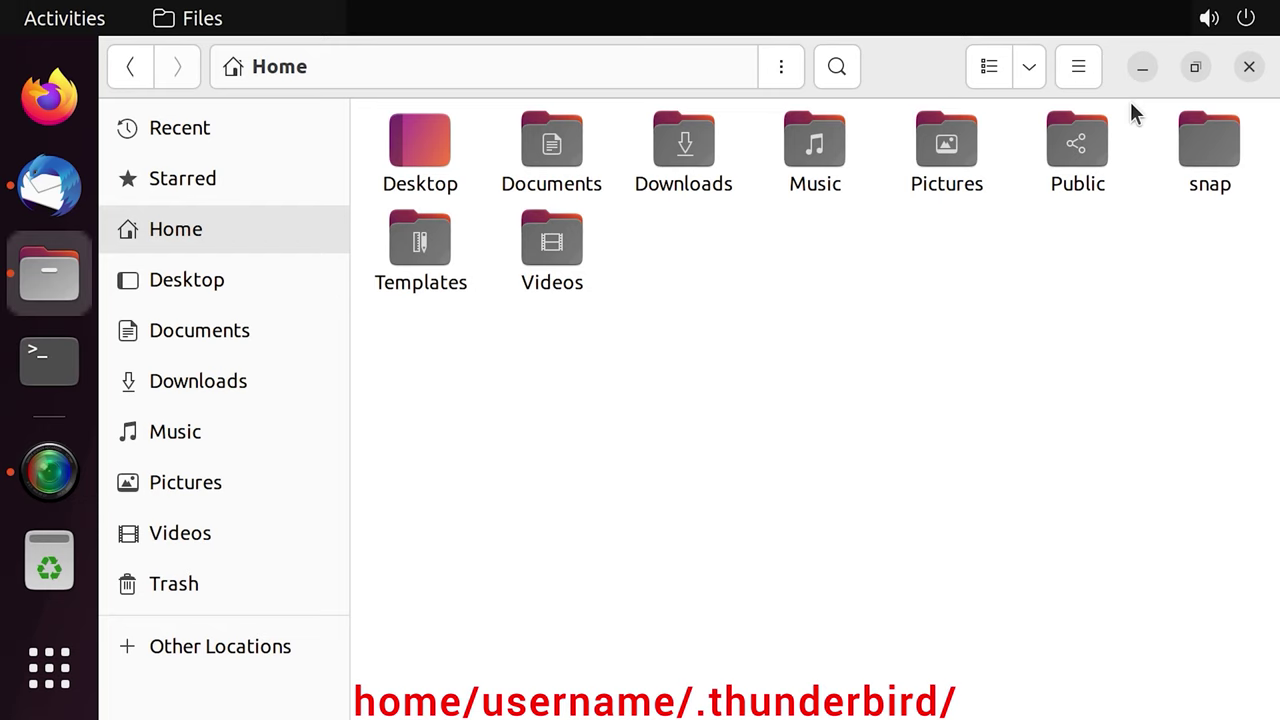
click(1080, 66)
click(1163, 288)
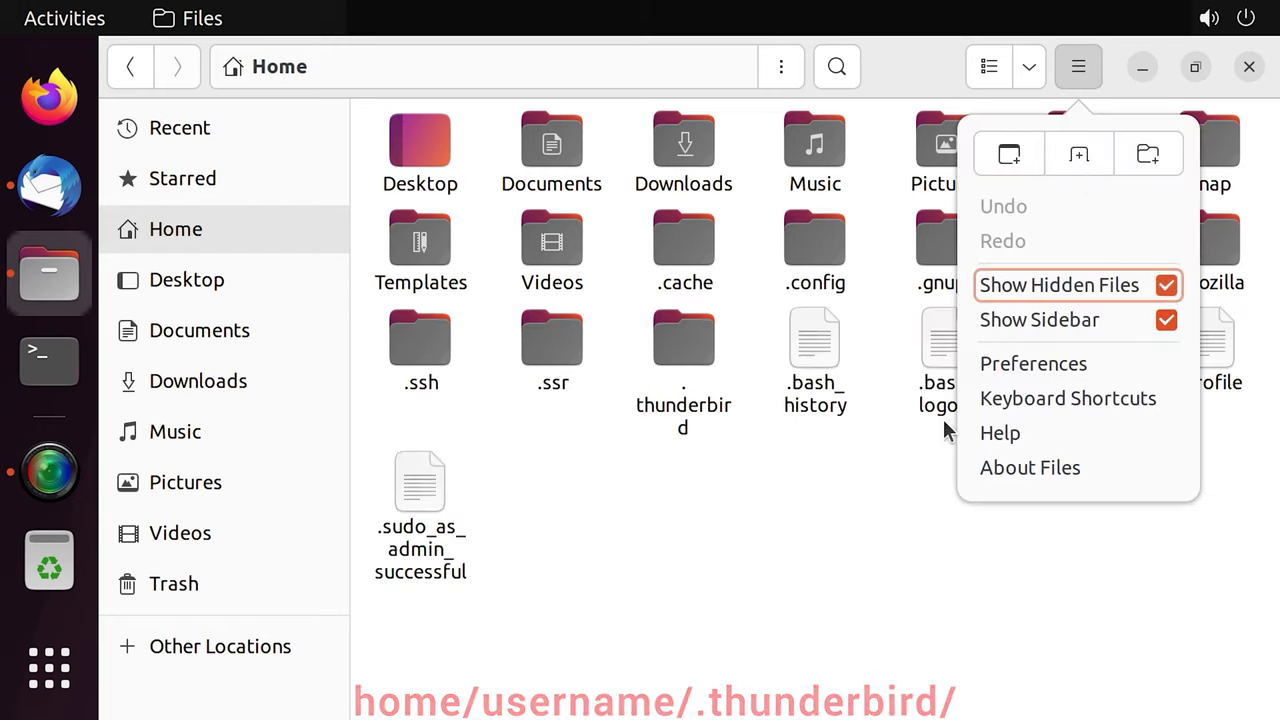
click(873, 448)
Look inside .thunderbird and the zhbrigrb.default-release profile, then go back to .thunderbird
click(720, 410)
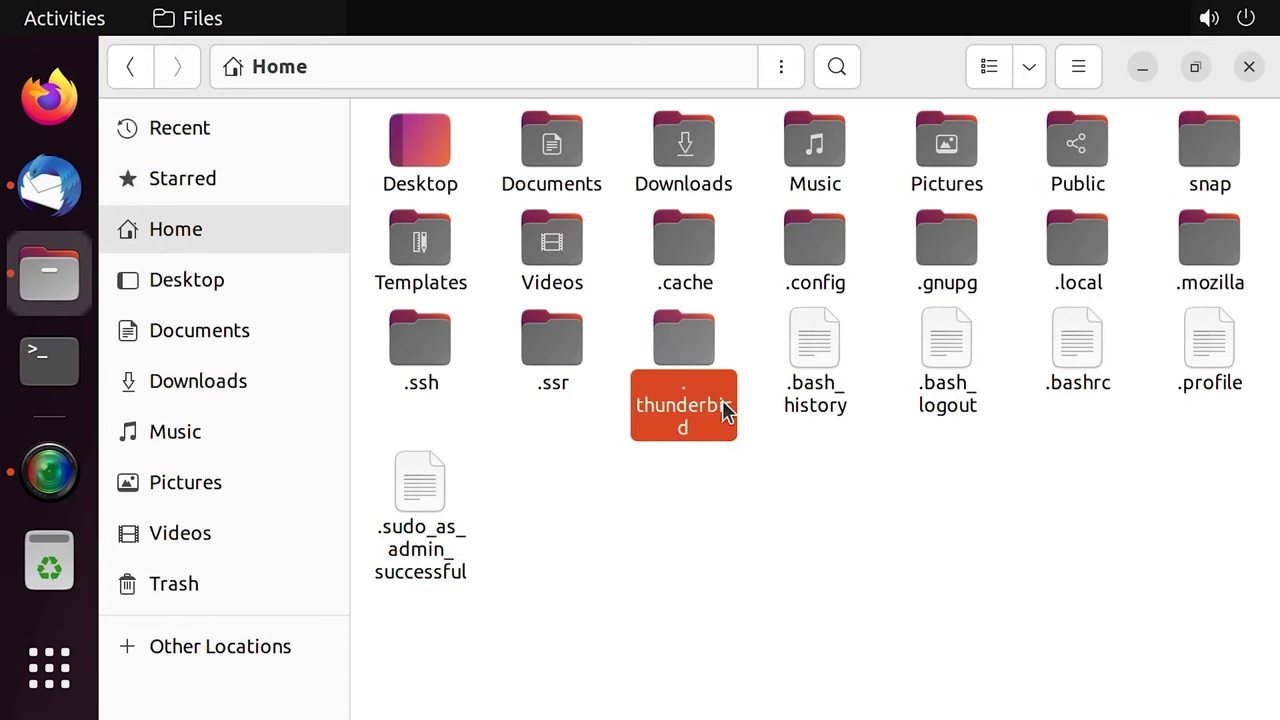
double_click(693, 428)
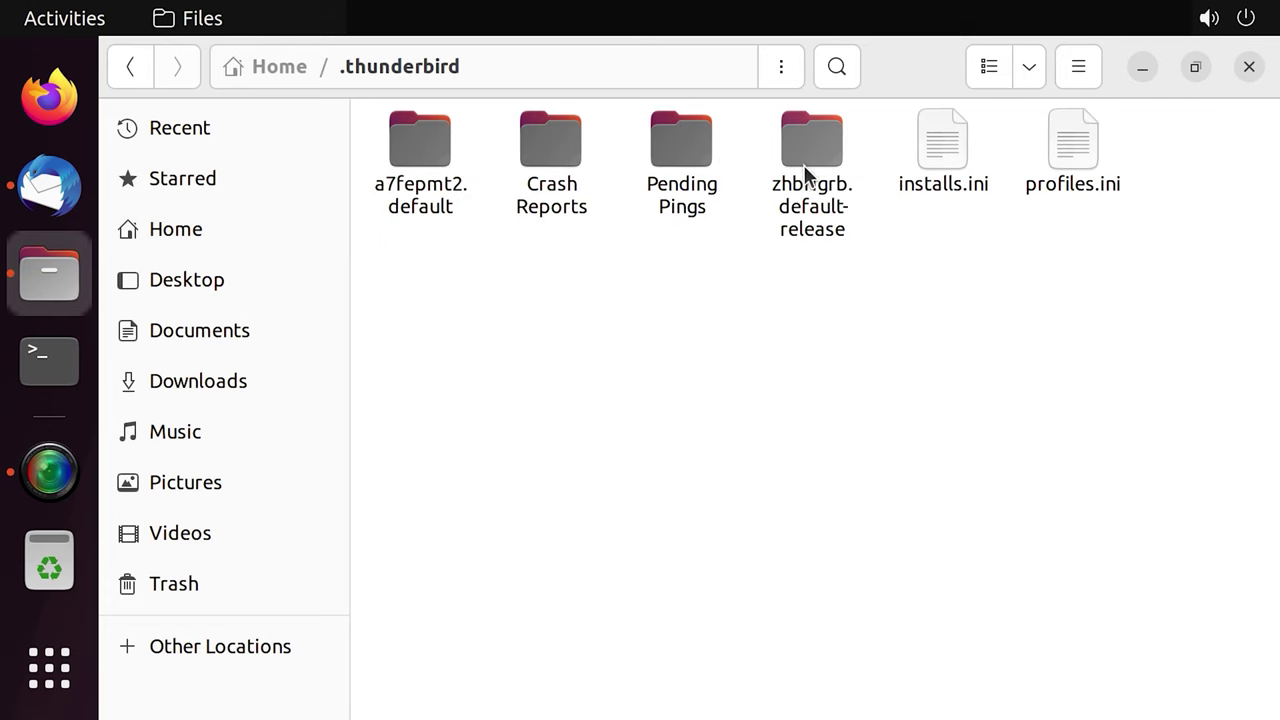
click(818, 215)
double_click(826, 228)
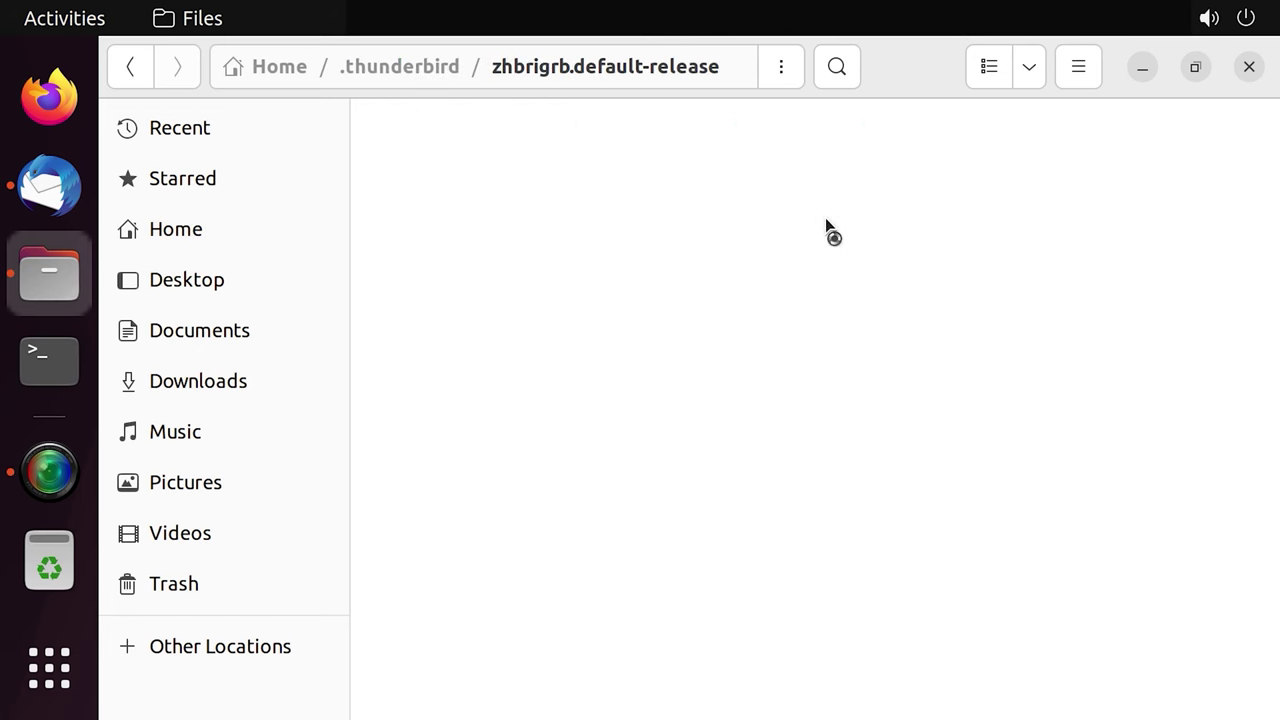
click(129, 68)
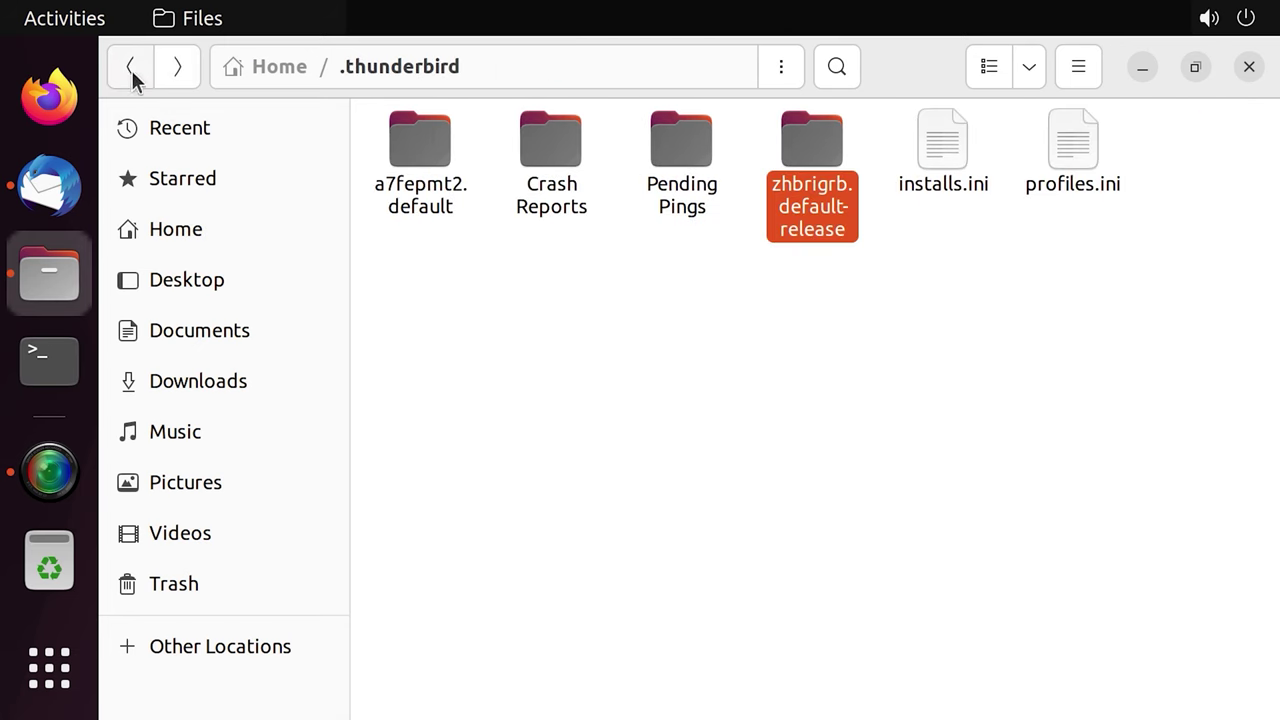
click(818, 268)
In Thunderbird's Help > Troubleshooting Information, open the Profile Directory in Files
click(50, 188)
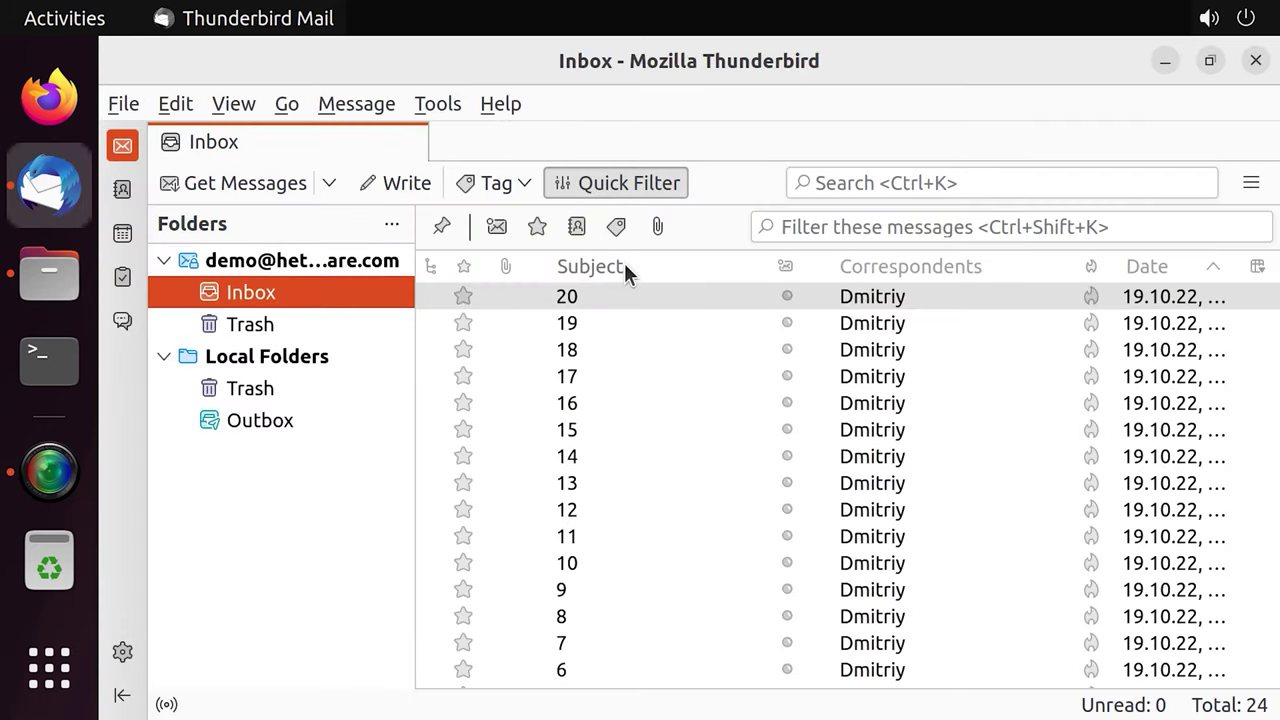
click(1252, 188)
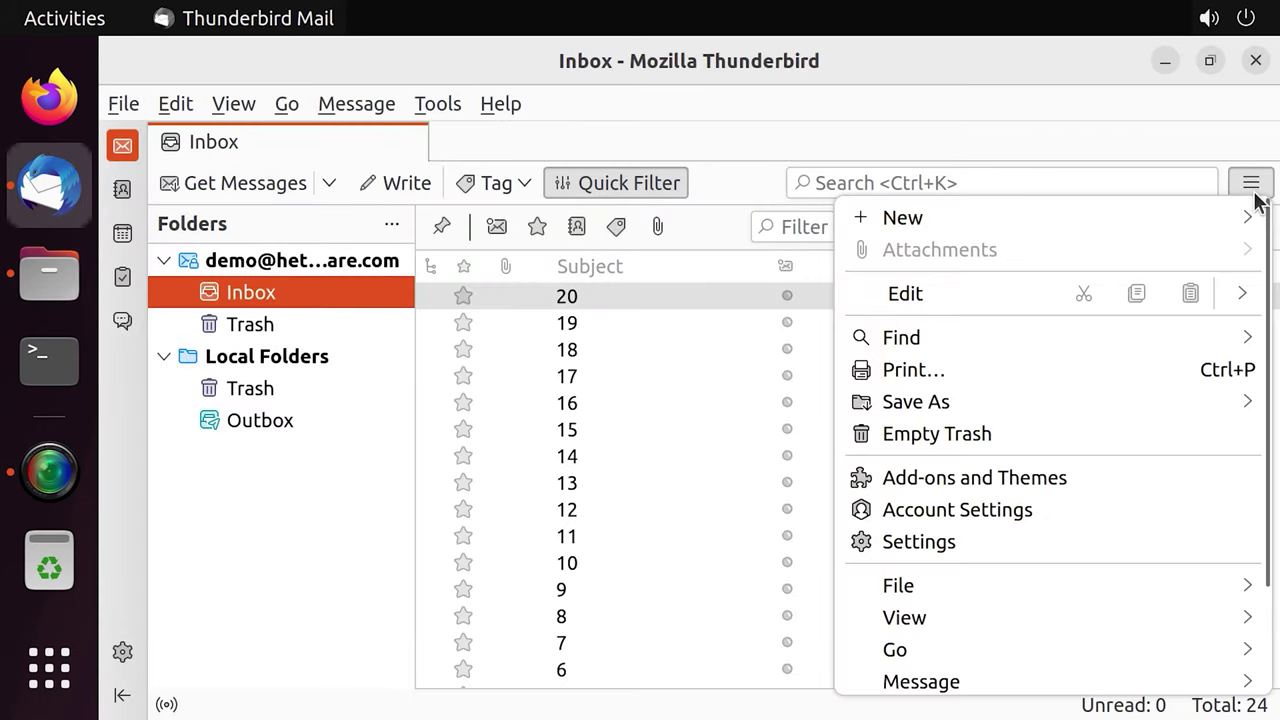
scroll(1108, 505, down, 3)
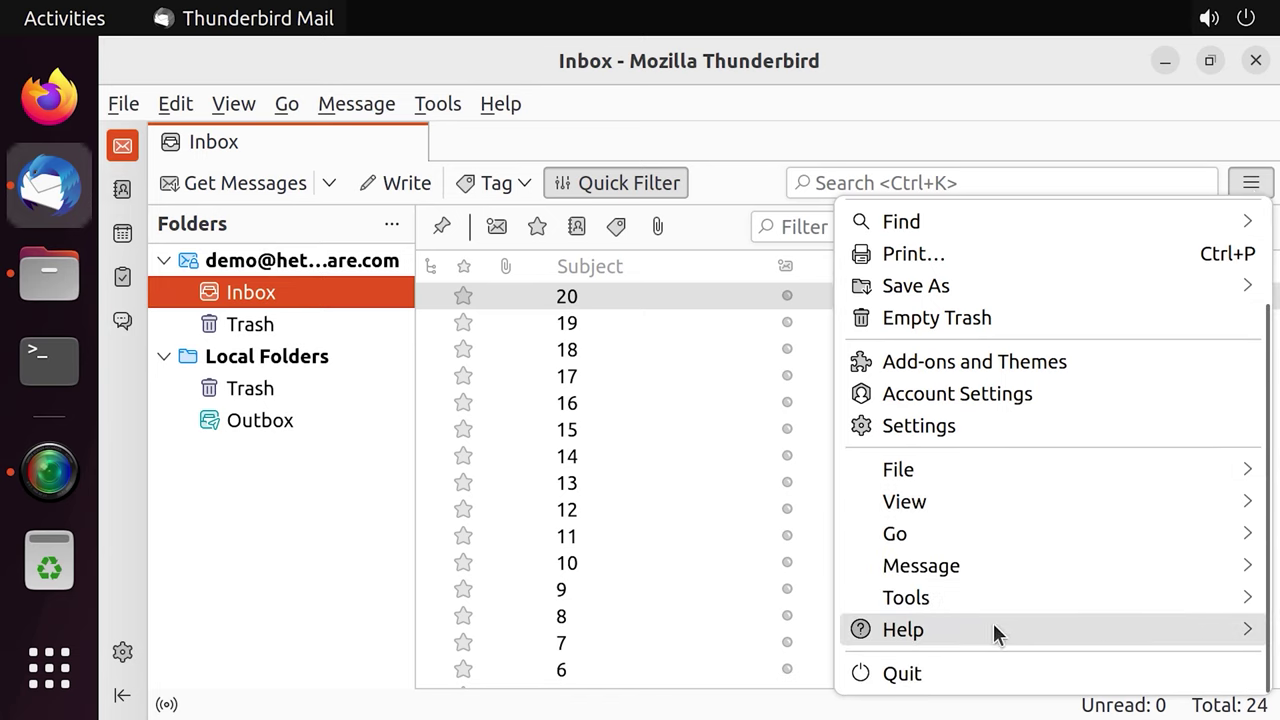
click(943, 633)
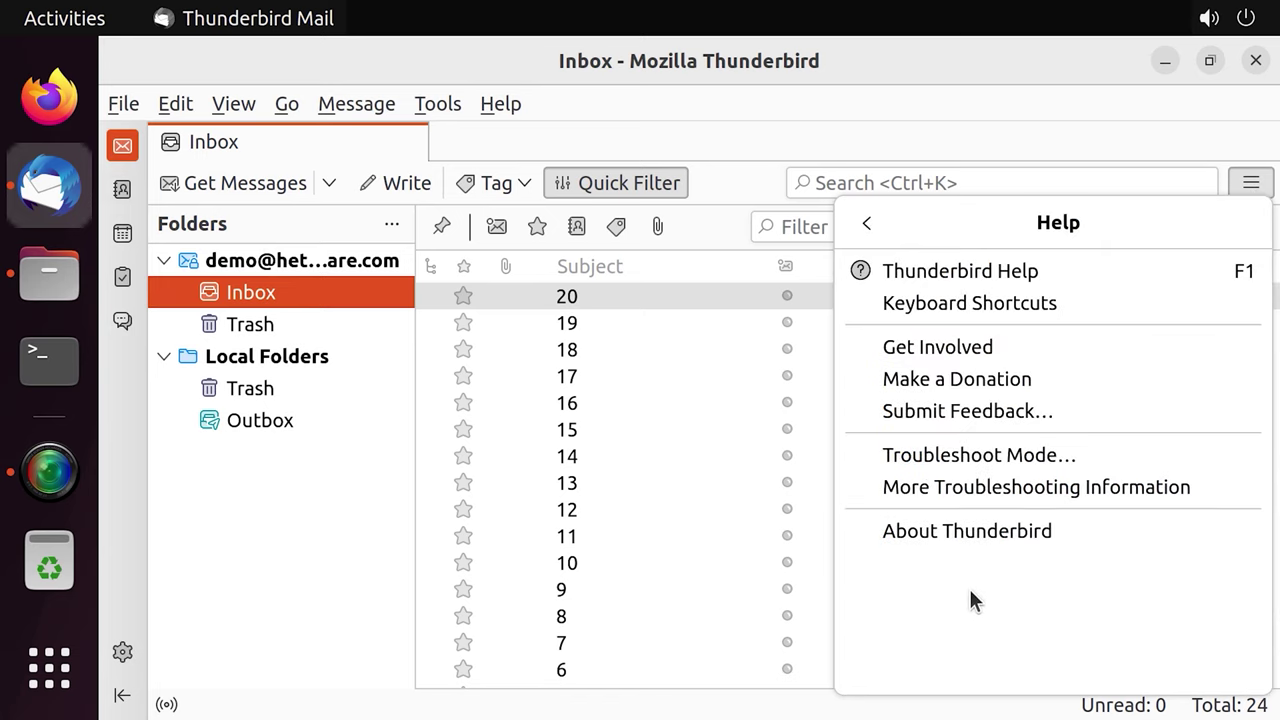
click(989, 495)
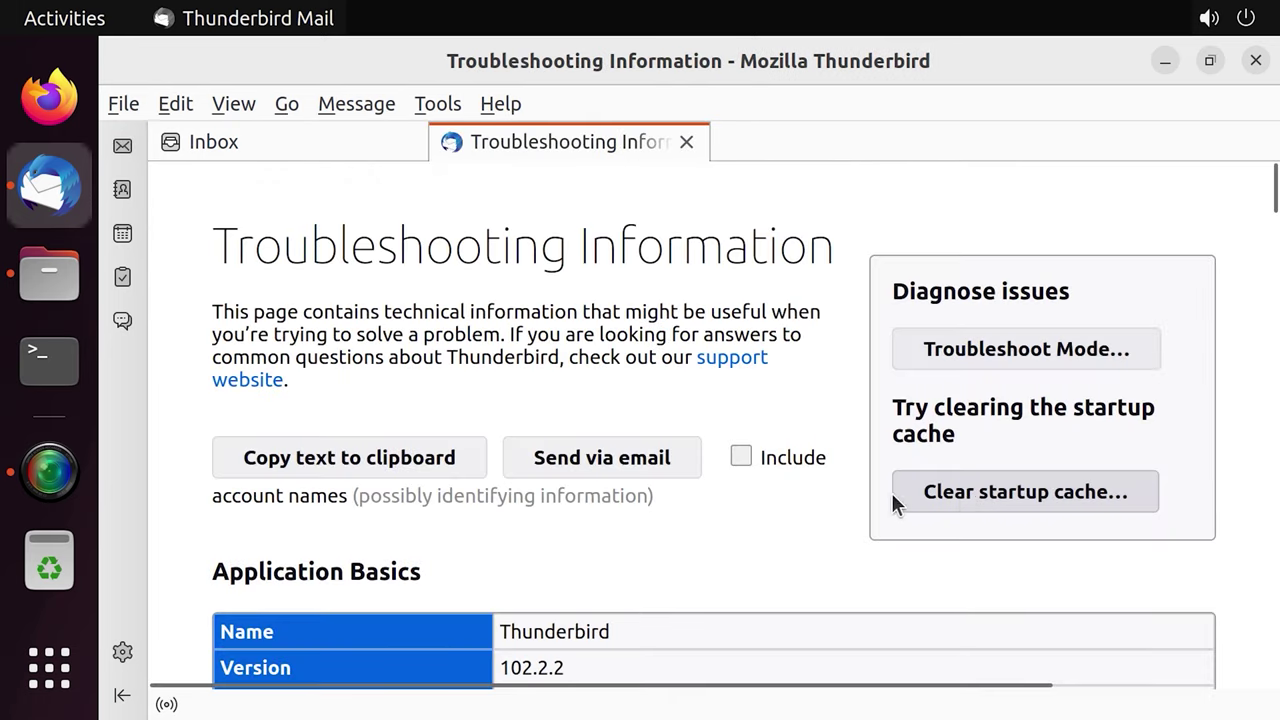
scroll(694, 509, down, 6)
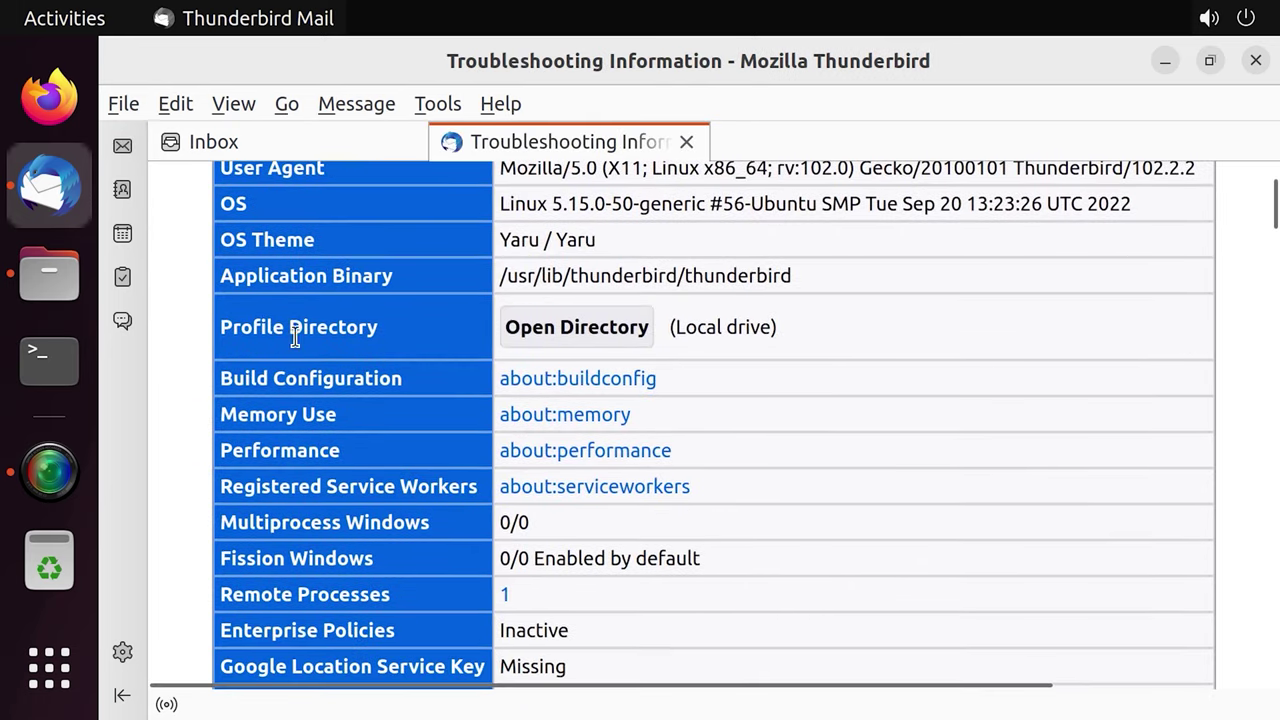
click(604, 339)
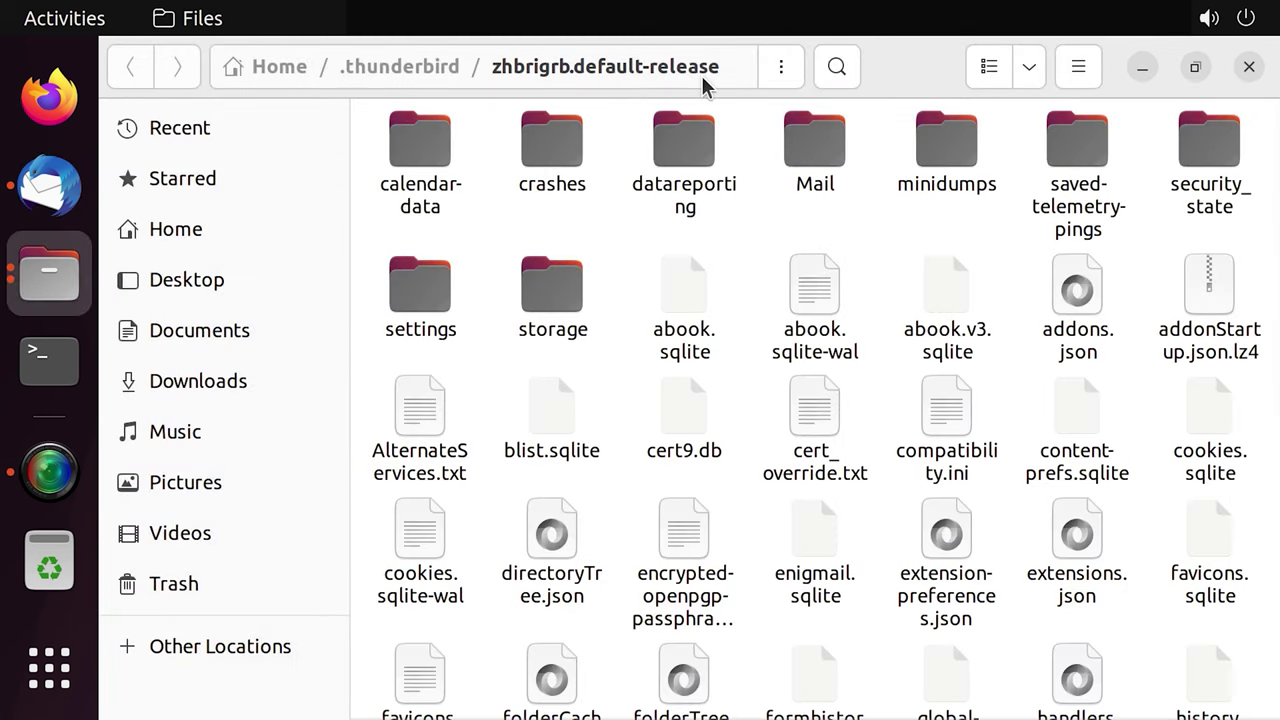
Copy the zhbrigrb.default-release folder from .thunderbird into 16 GB Volume/backup, then return to Thunderbird
scroll(908, 525, down, 8)
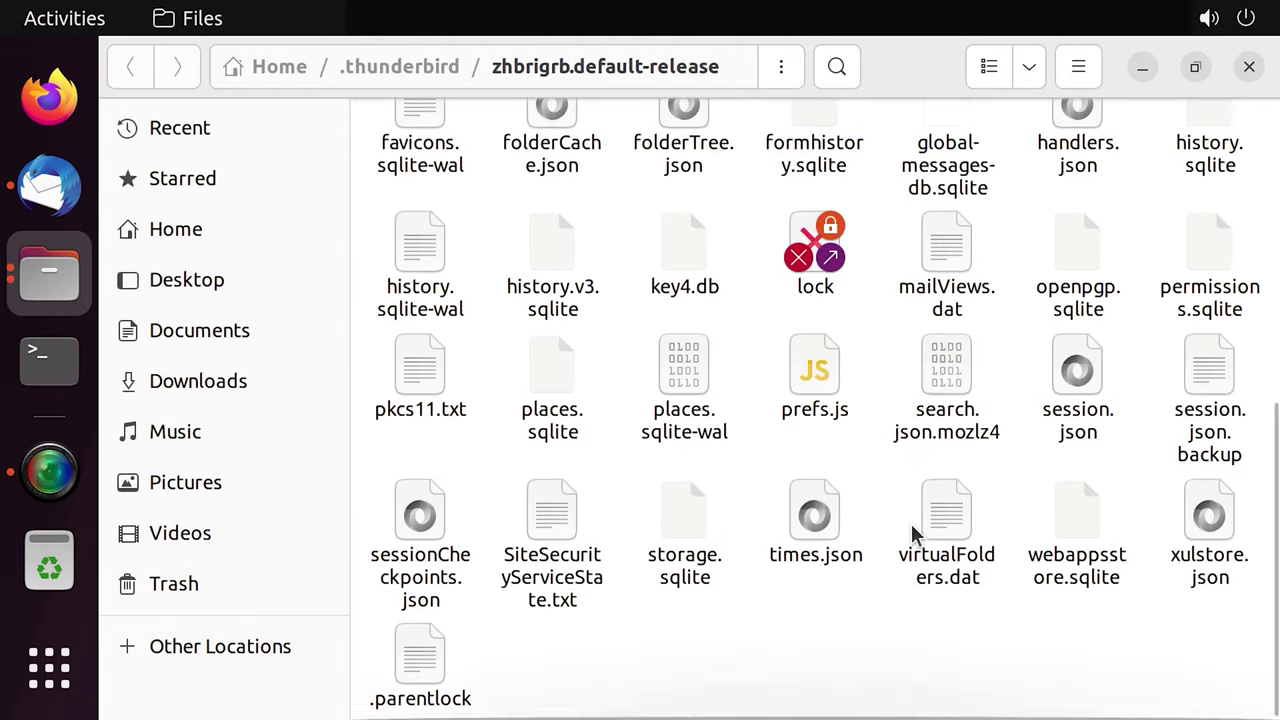
scroll(912, 533, up, 8)
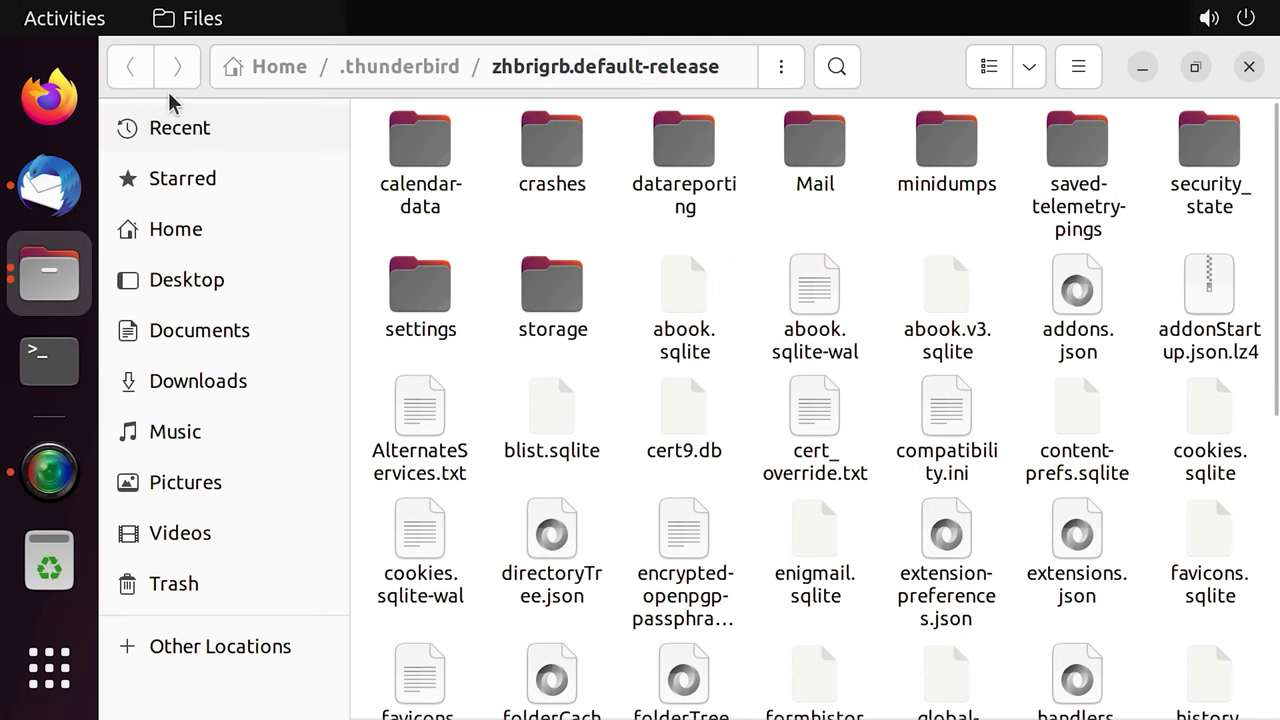
click(399, 68)
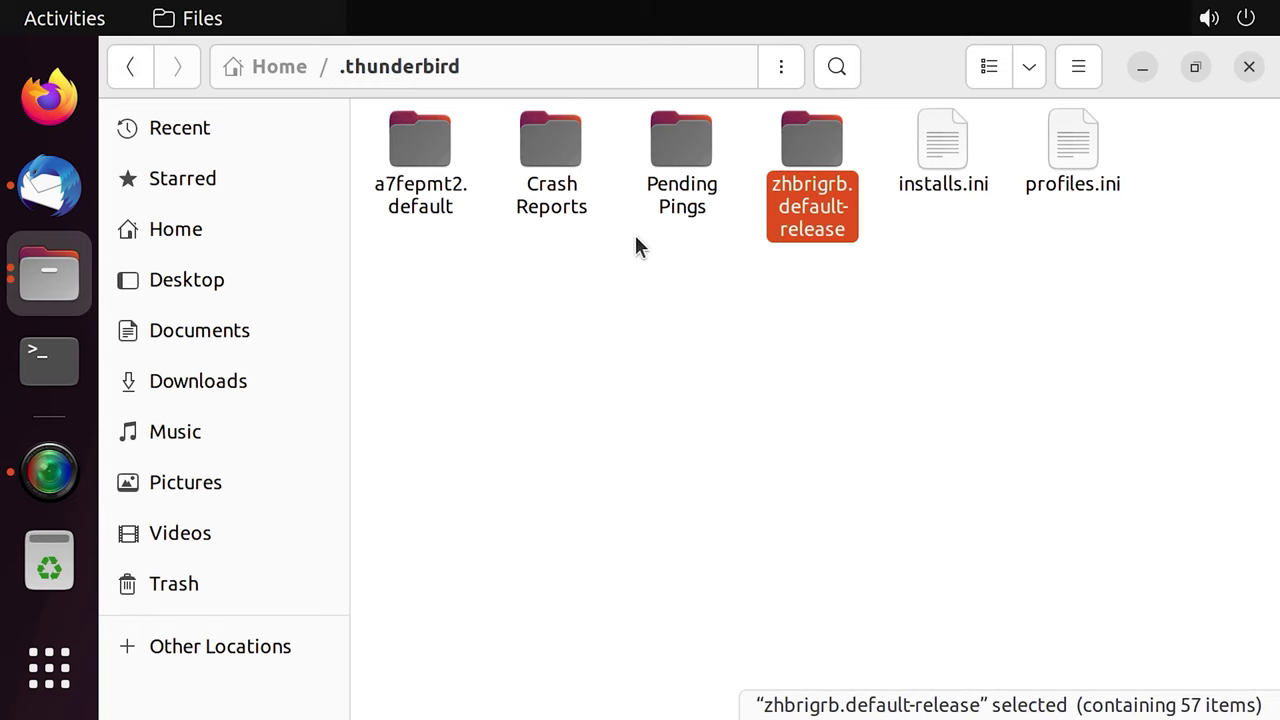
right_click(826, 222)
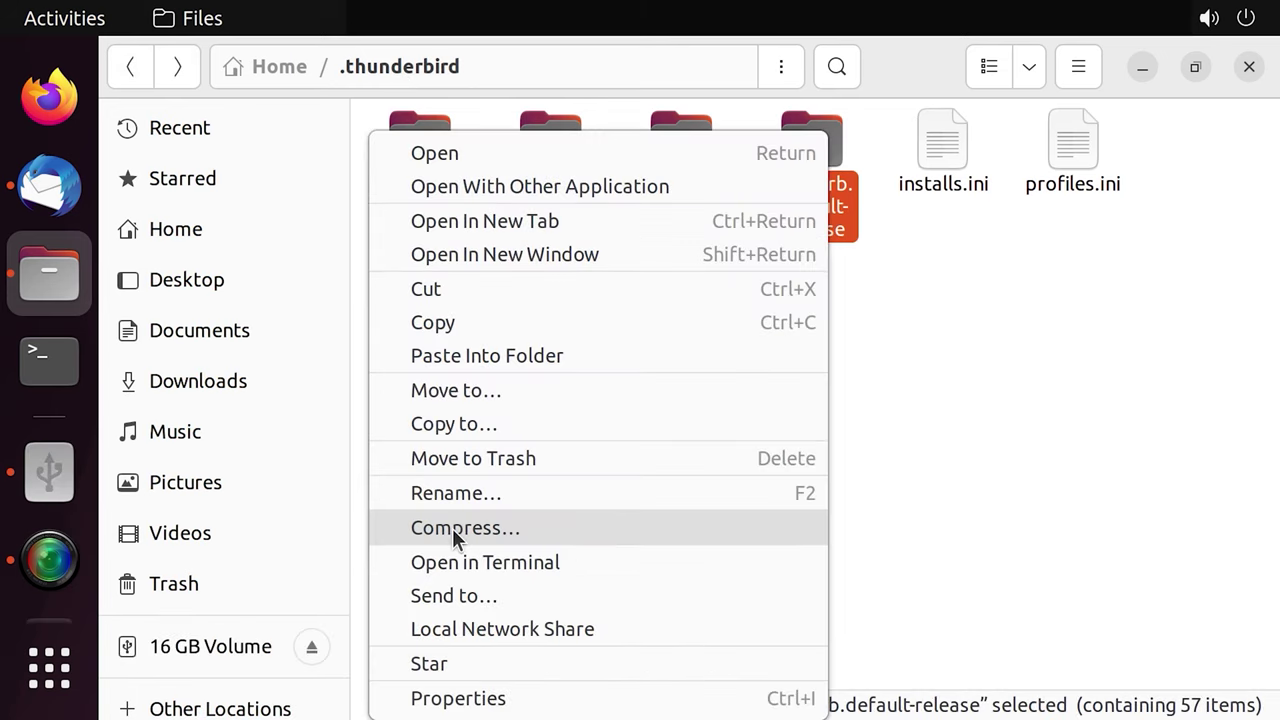
click(444, 329)
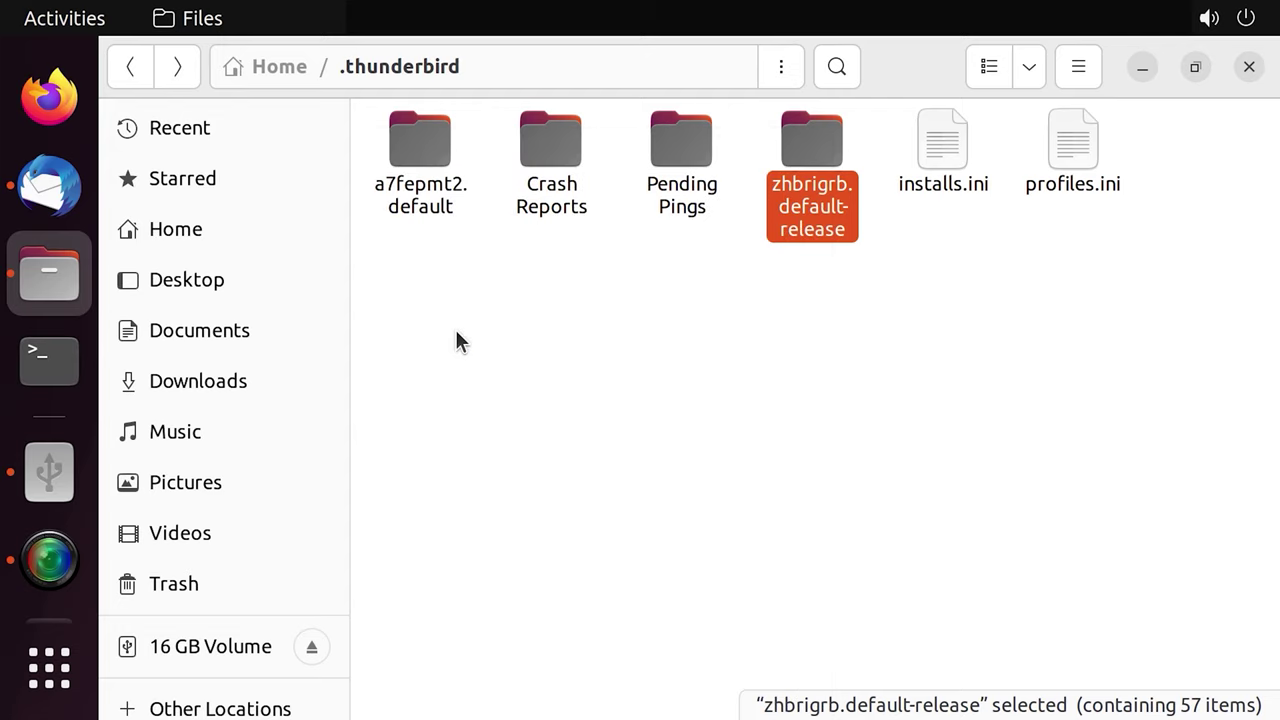
click(46, 490)
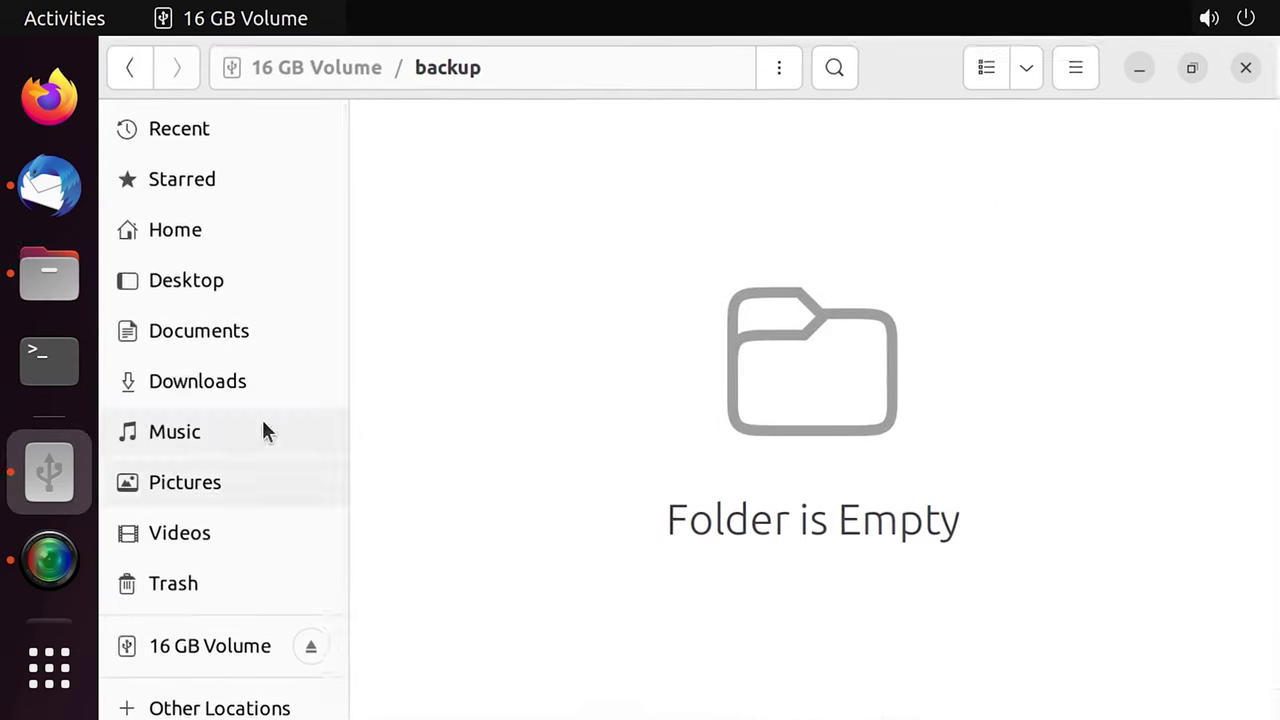
right_click(444, 157)
click(515, 248)
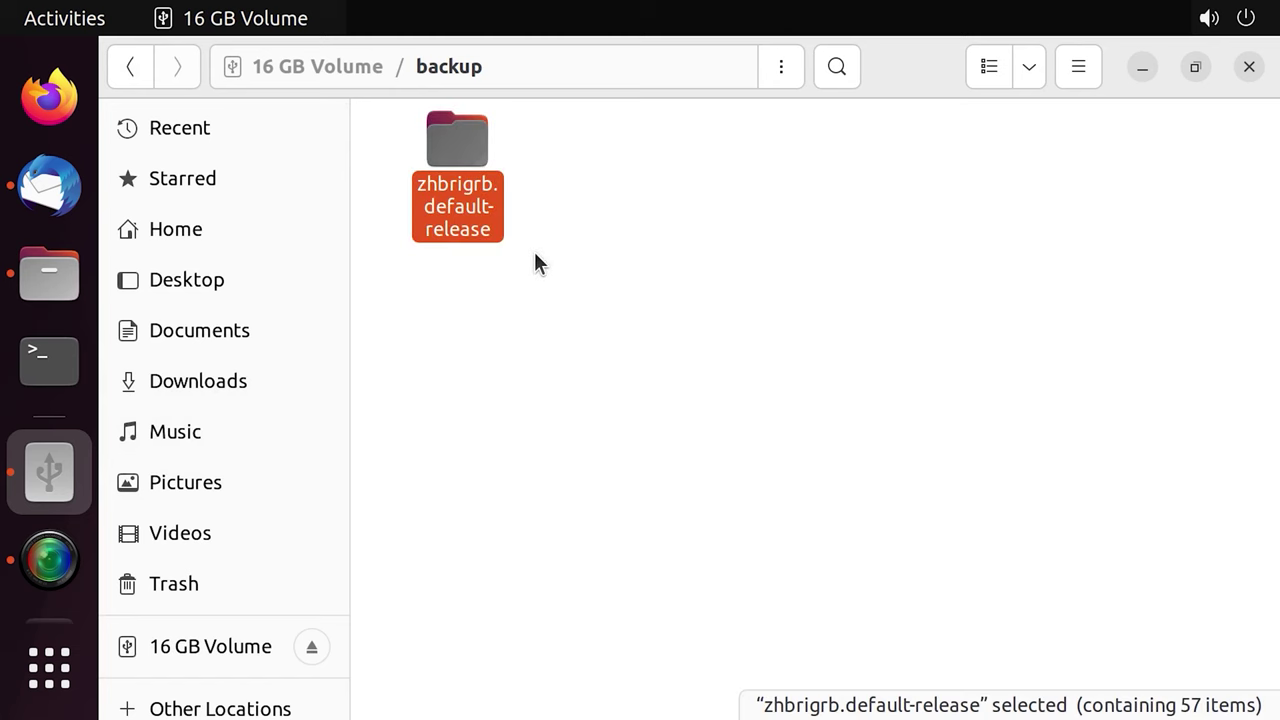
click(44, 205)
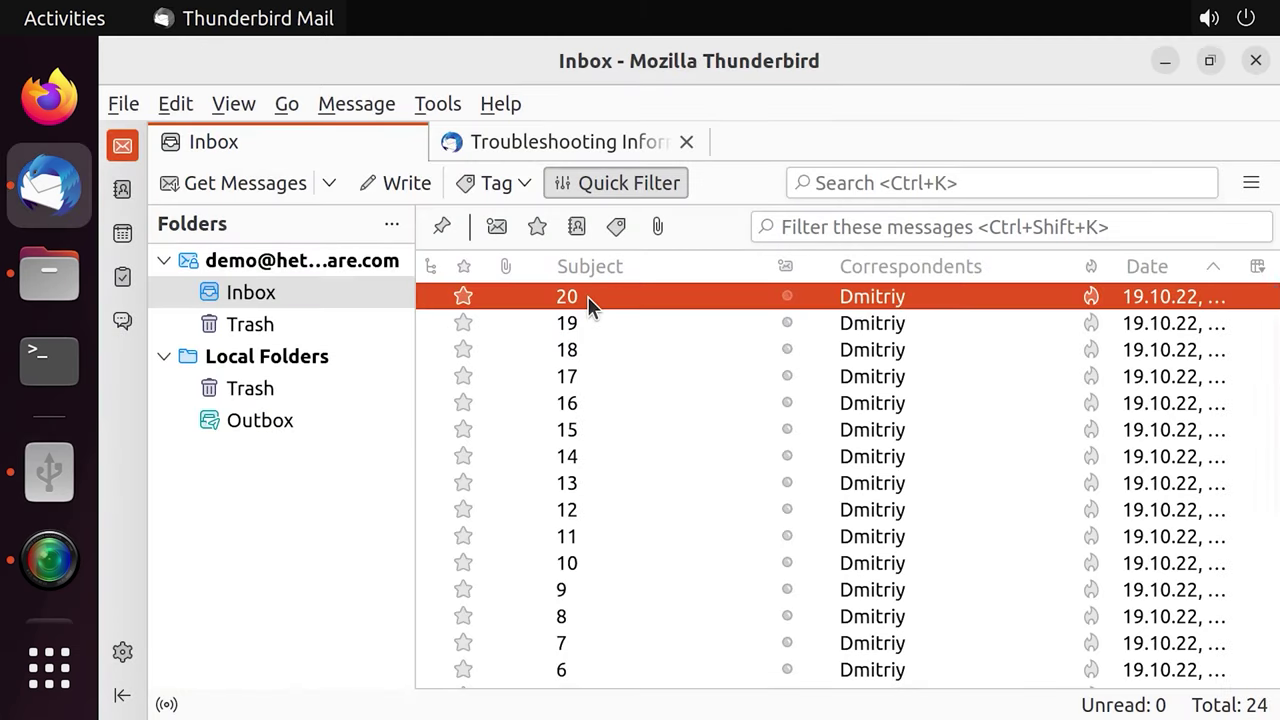
Delete all Inbox messages and empty the account's Trash permanently
key(Delete)
key(Delete)
key(Delete)
key(Delete)
key(Delete)
key(Delete)
key(Delete)
key(Delete)
key(Delete)
key(Delete)
key(Delete)
key(Delete)
key(Delete)
key(Delete)
key(Delete)
key(Delete)
key(Delete)
key(Delete)
key(Delete)
key(Delete)
key(Delete)
key(Delete)
key(Delete)
key(Delete)
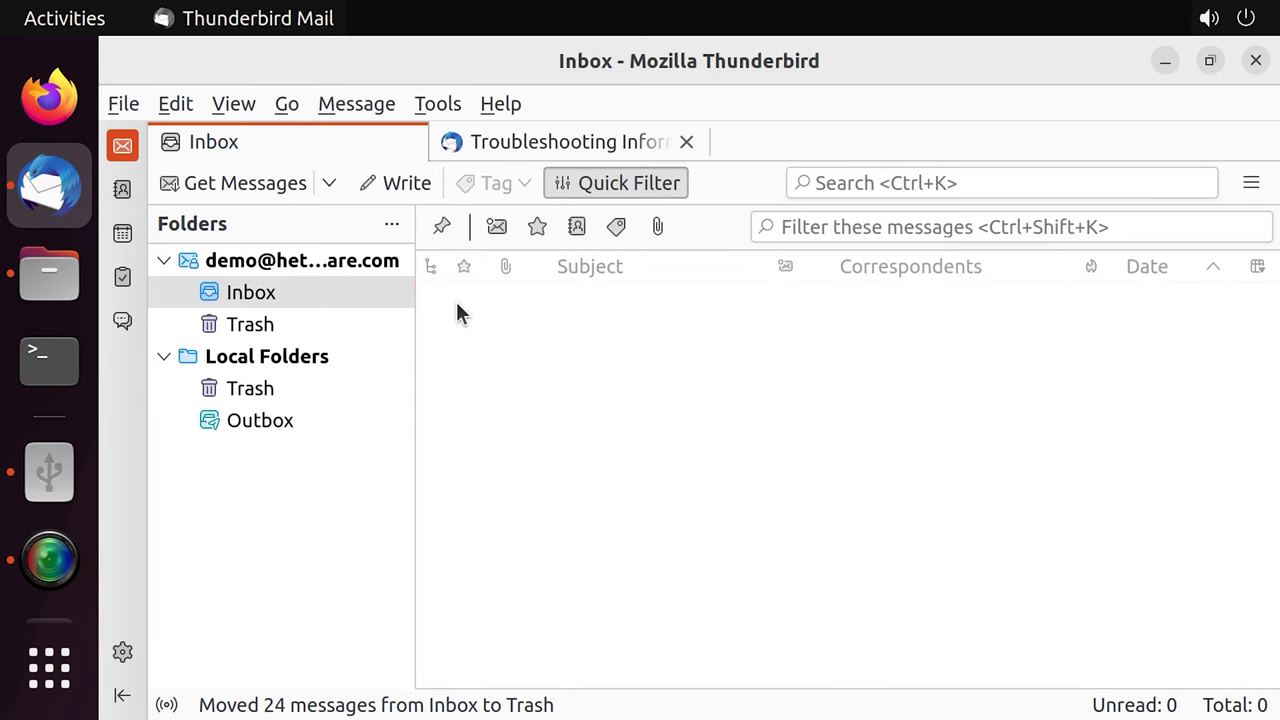
click(238, 323)
right_click(251, 321)
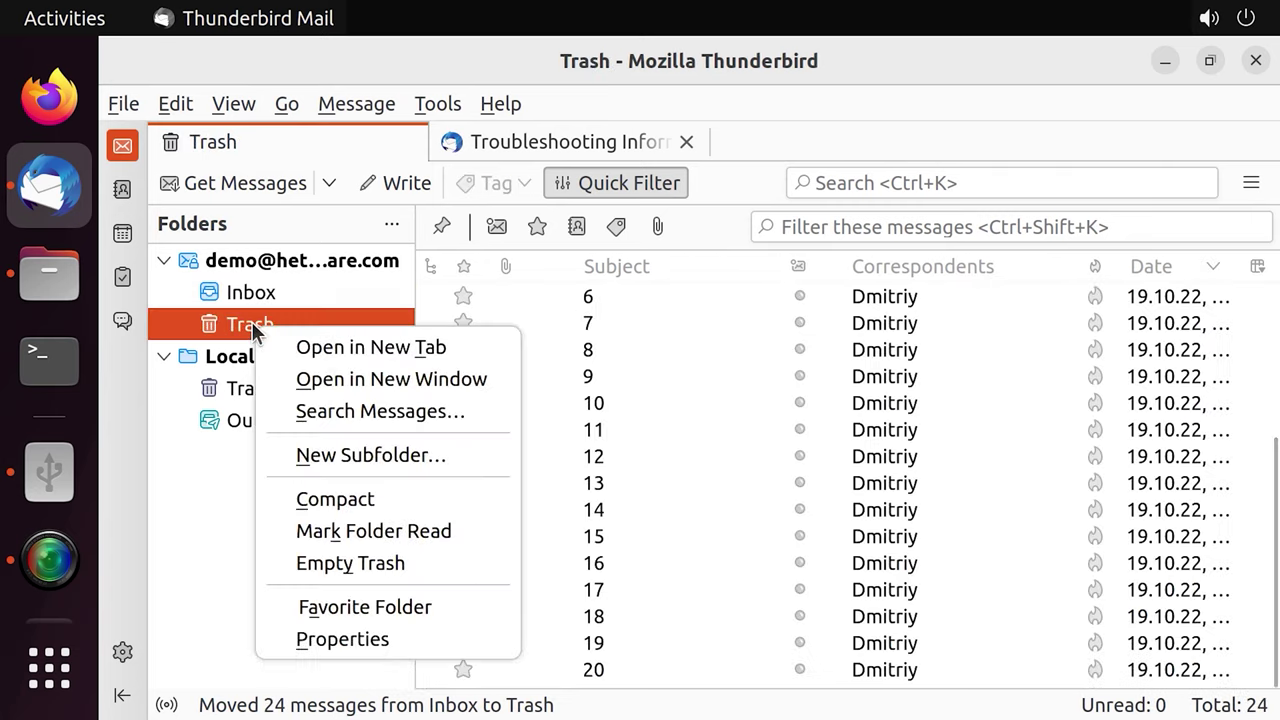
click(381, 567)
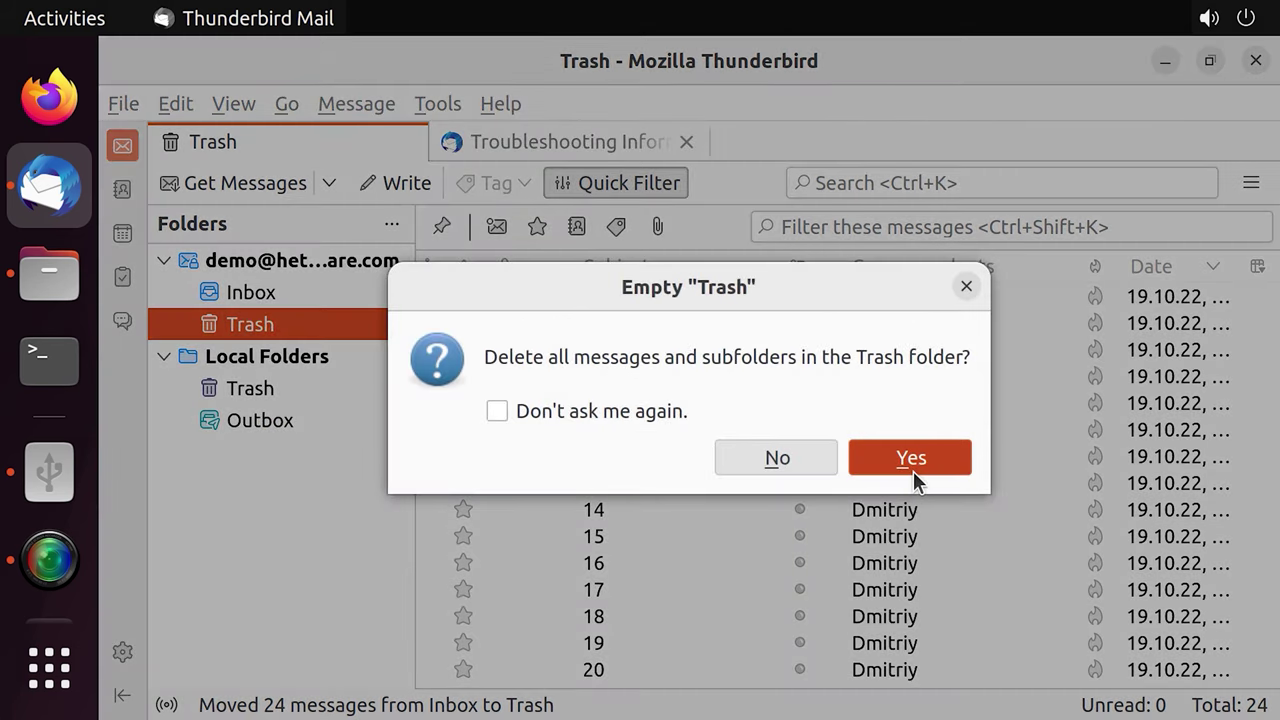
click(911, 460)
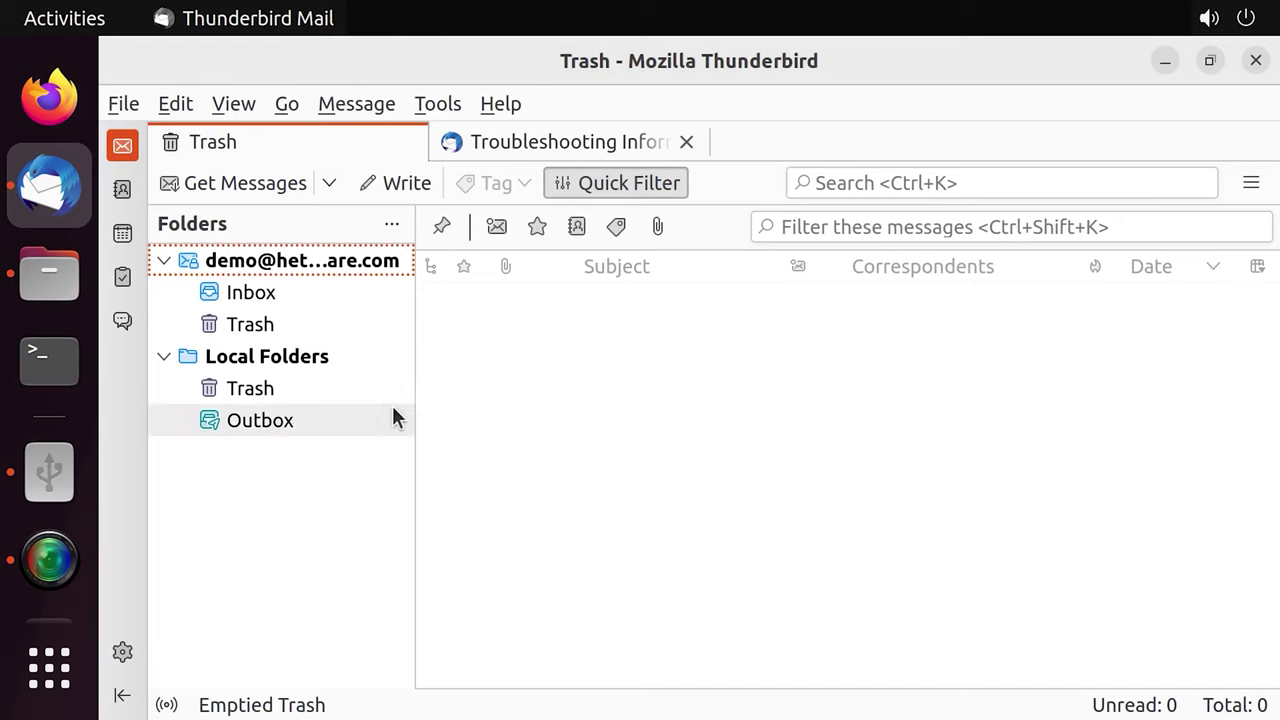
Check both Trash folders, return to the Inbox and get new messages
click(279, 391)
click(270, 324)
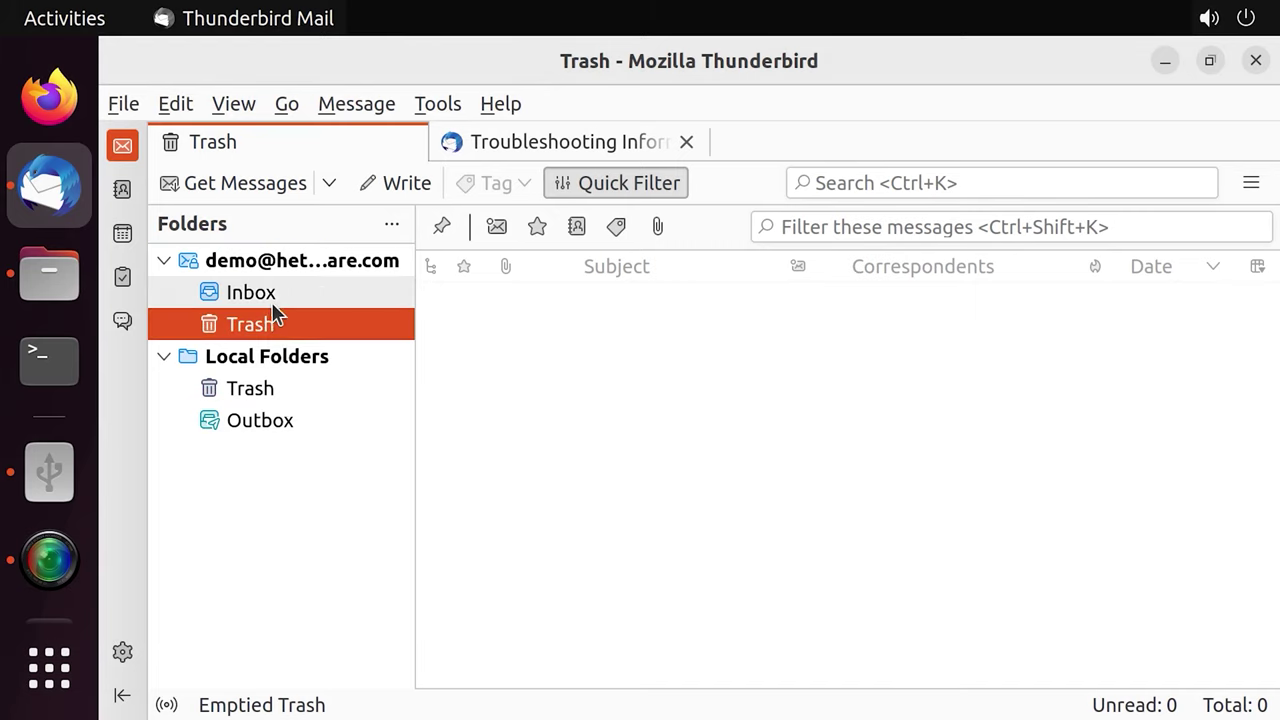
click(271, 294)
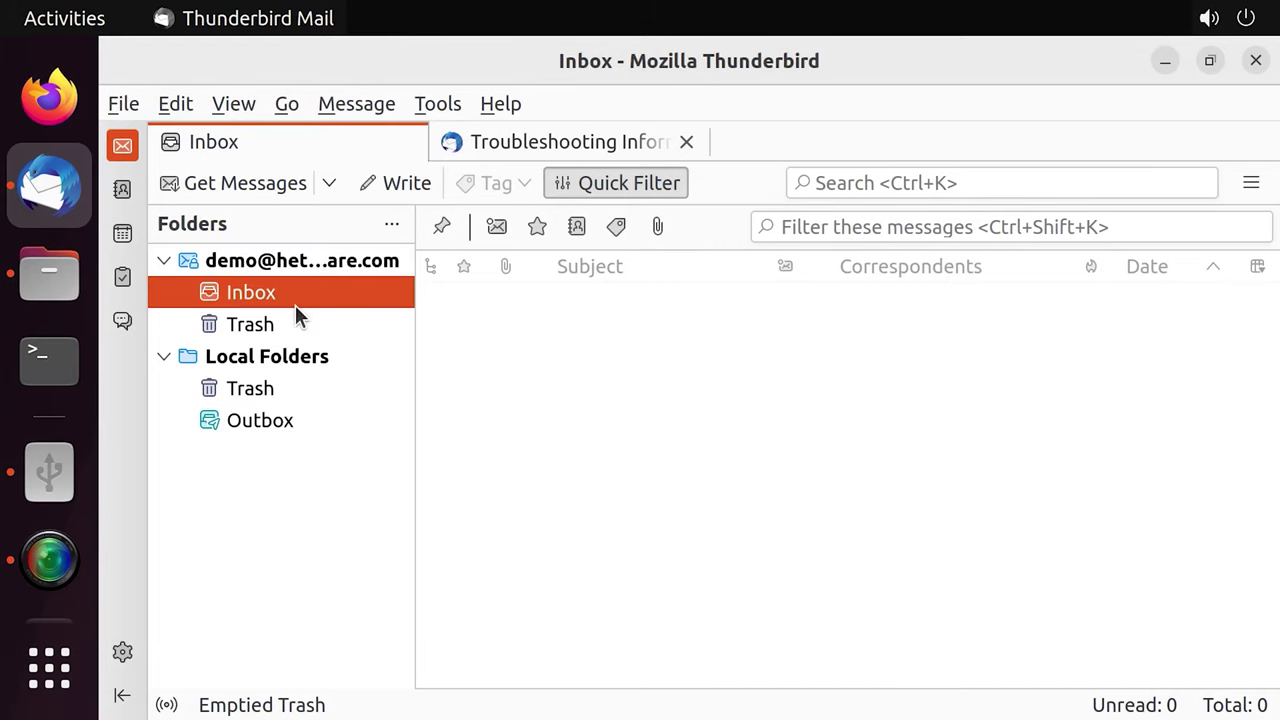
click(262, 186)
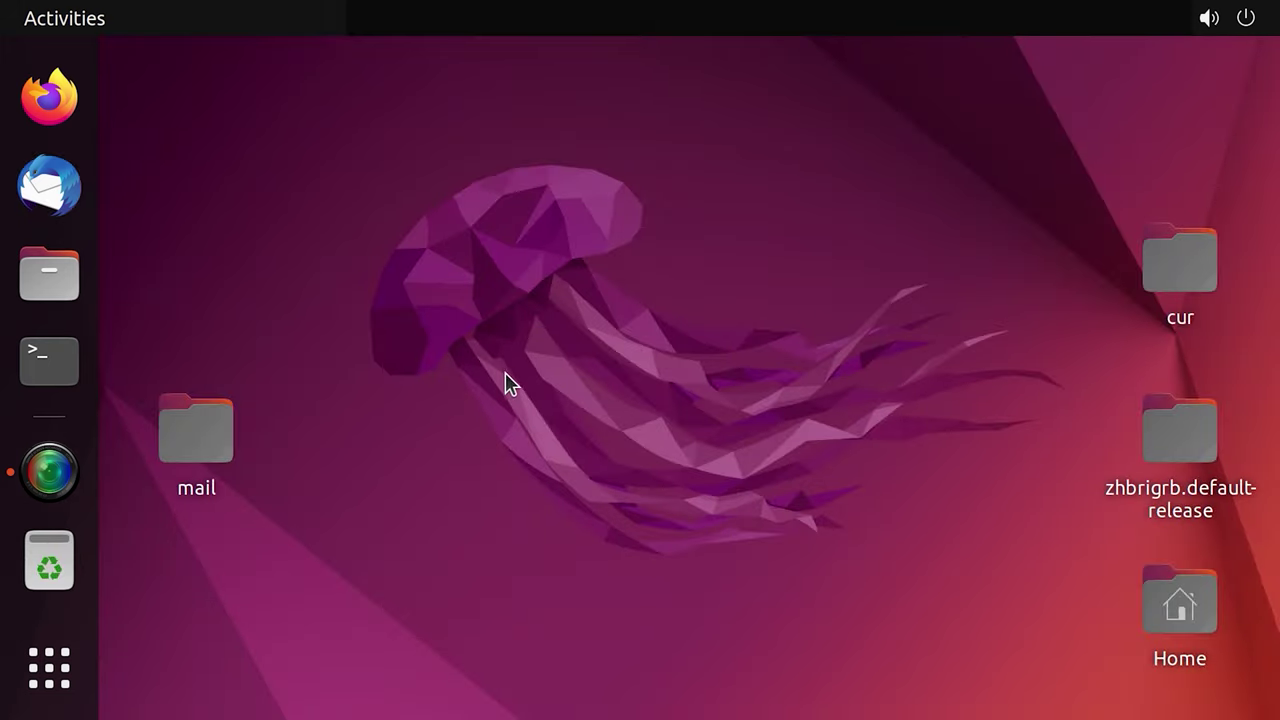
Launch Thunderbird from the dock, then open Files
click(60, 192)
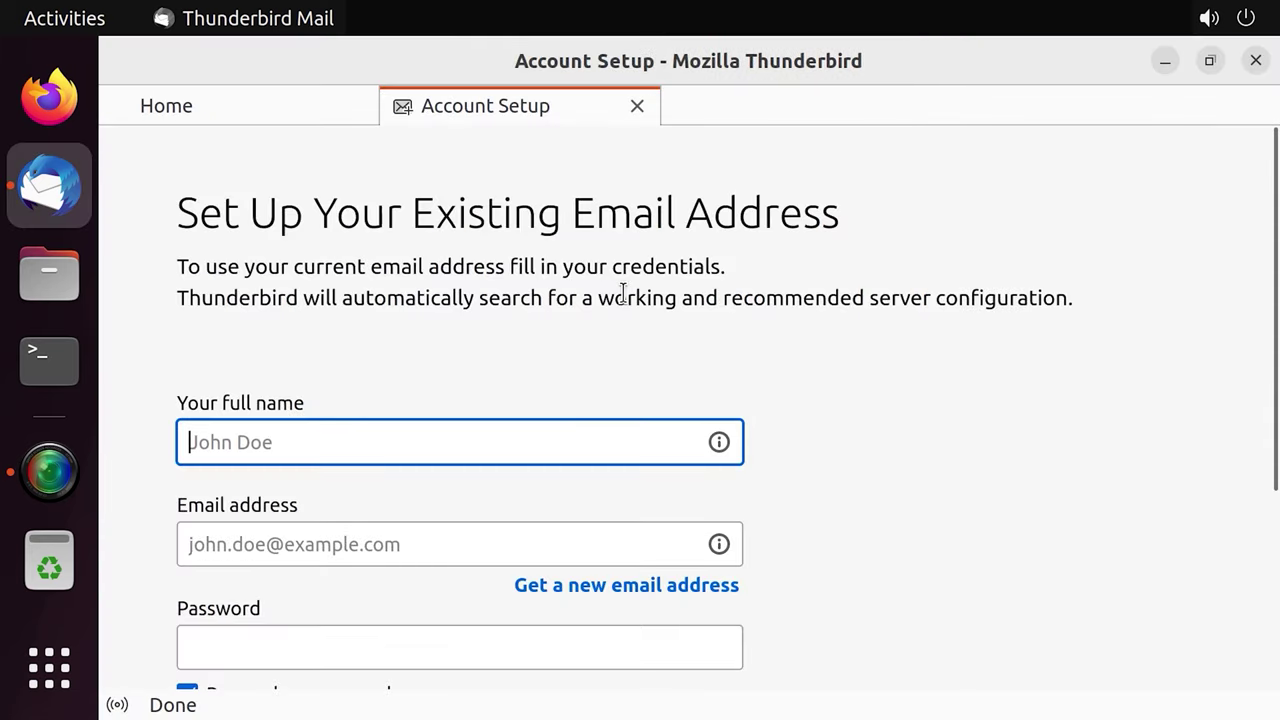
click(60, 276)
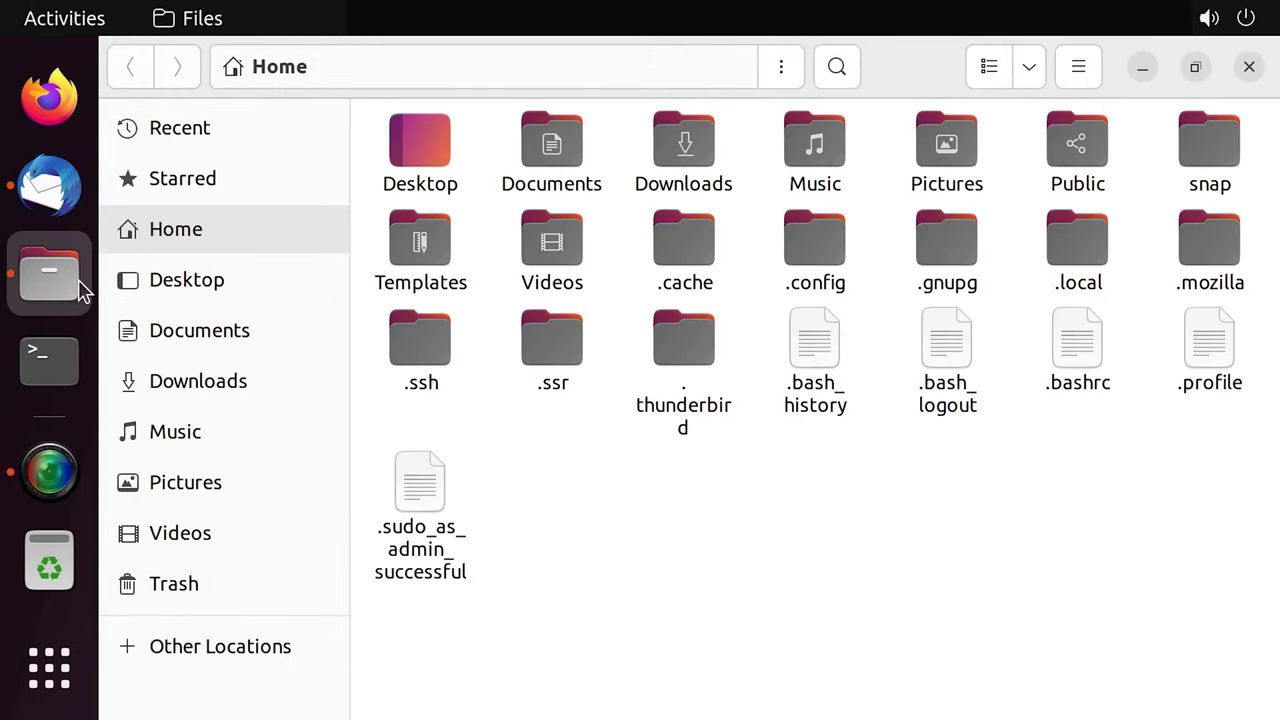
Browse Computer > home > user > .thunderbird and peek into the new qjmawdsv.default-release profile
click(266, 649)
click(440, 190)
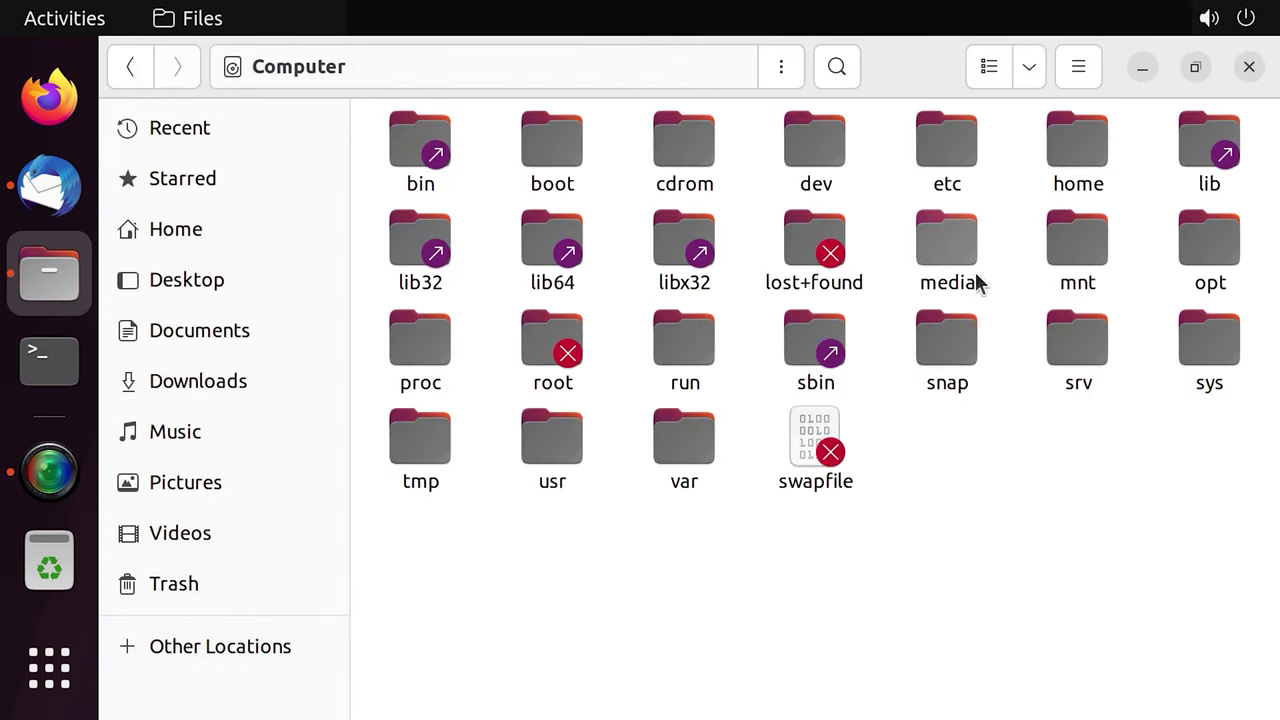
click(1077, 175)
double_click(1072, 172)
click(753, 175)
double_click(753, 175)
double_click(686, 402)
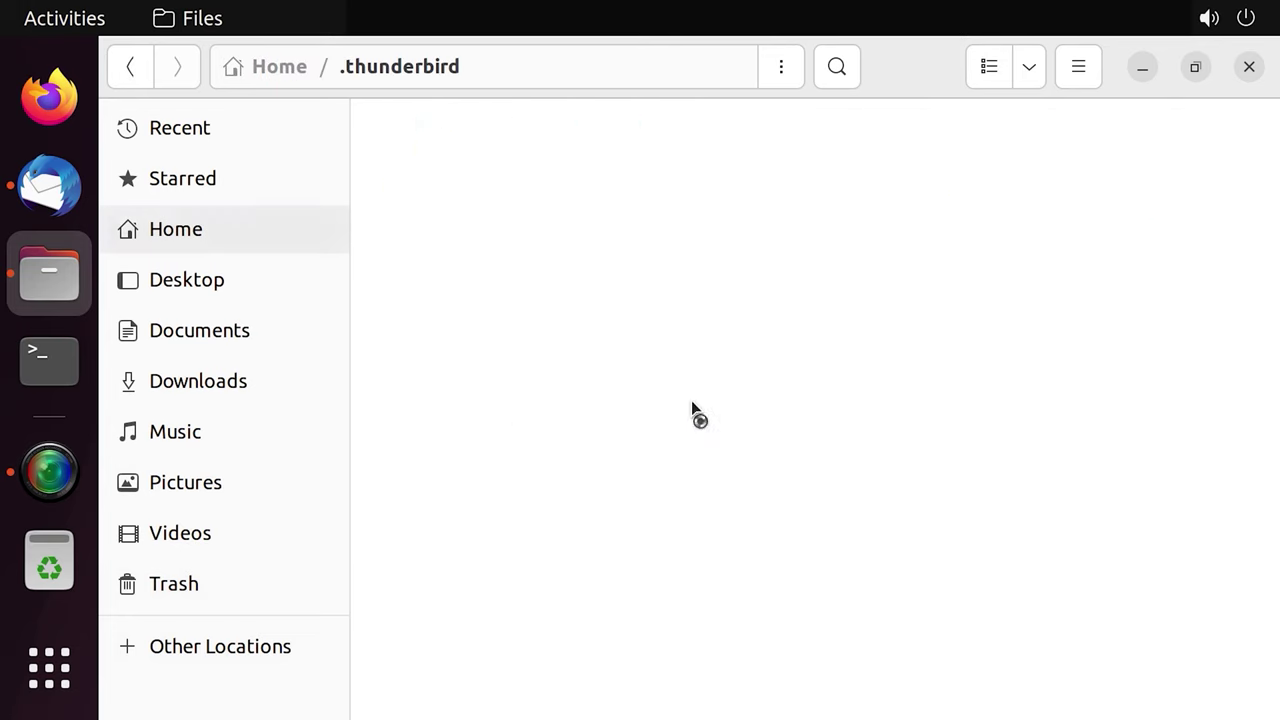
click(816, 210)
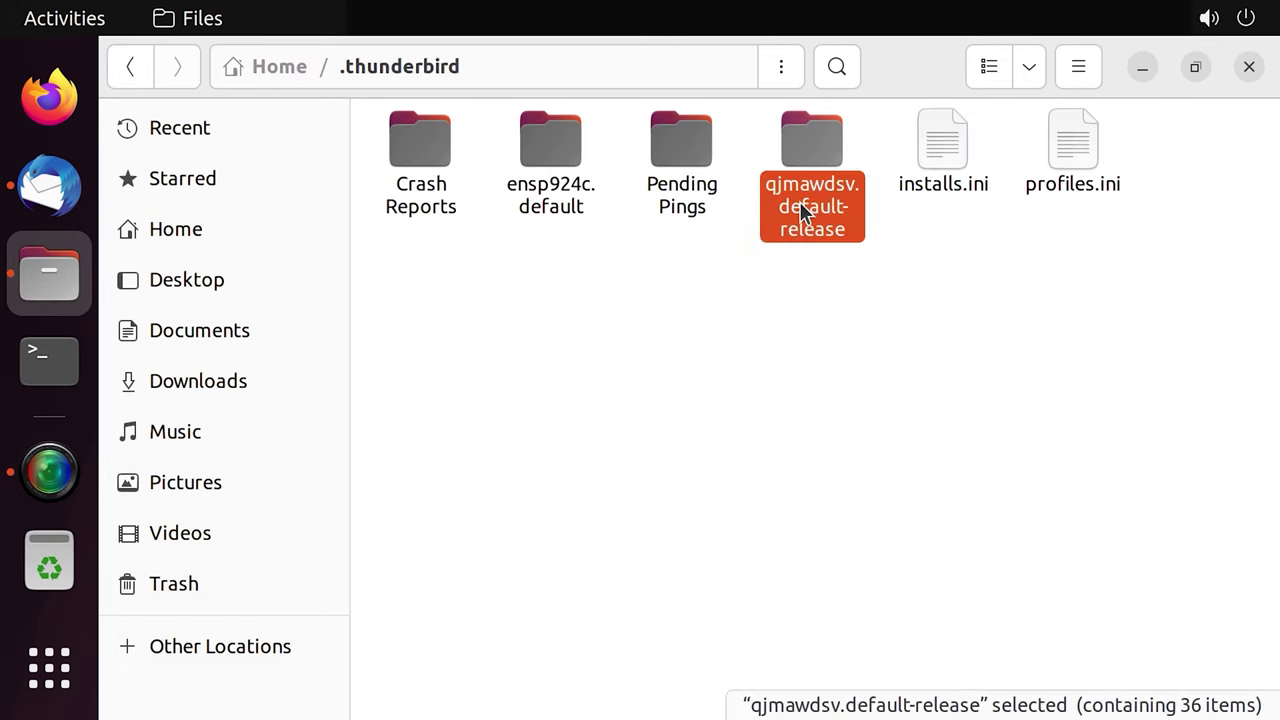
double_click(830, 207)
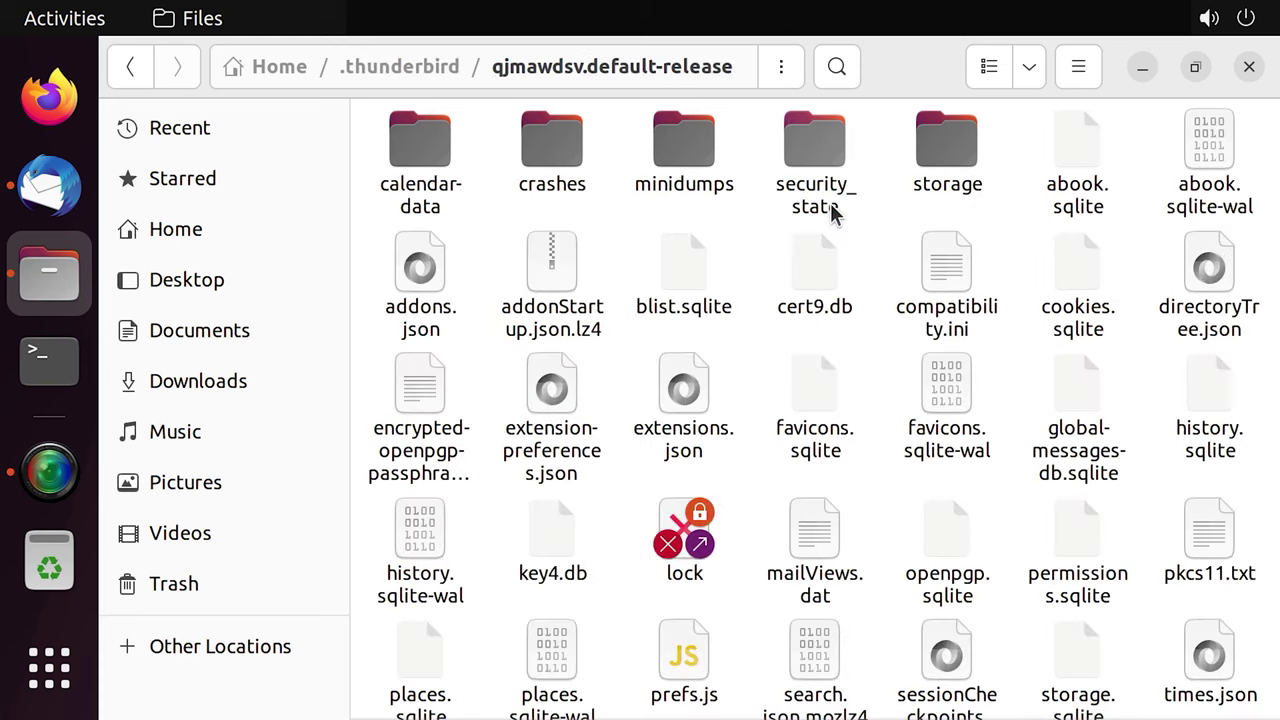
click(130, 66)
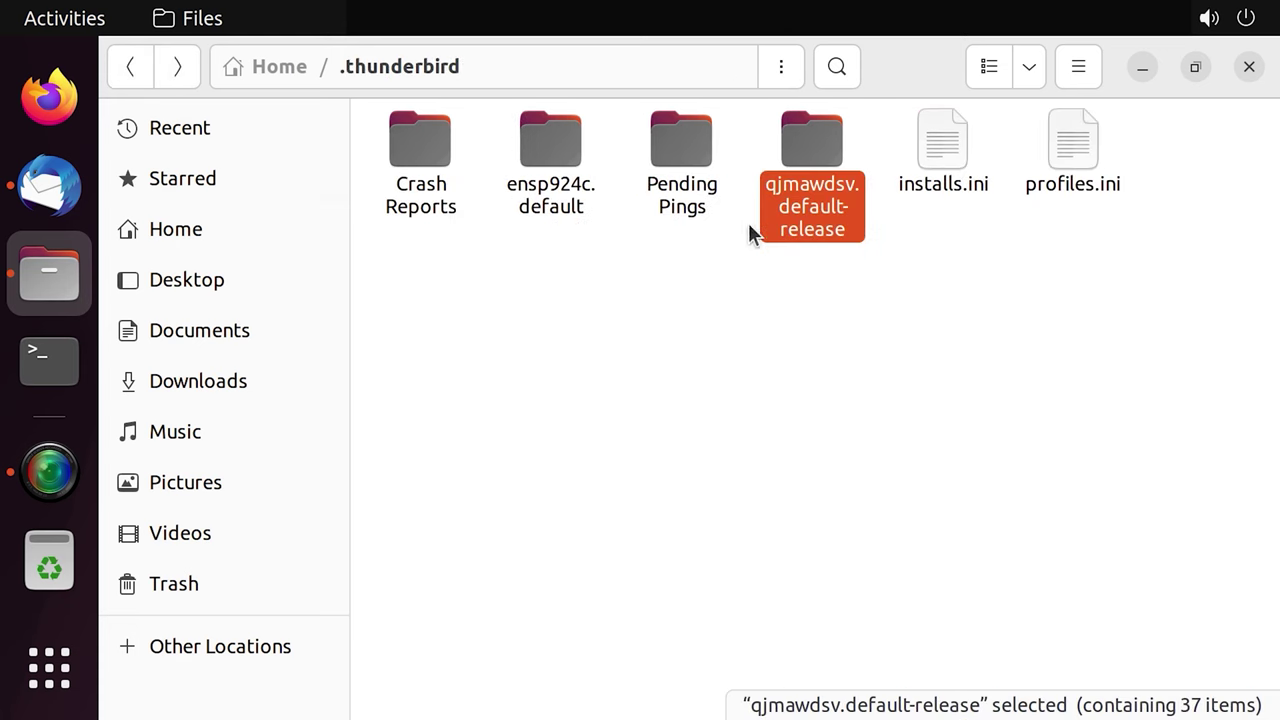
Bring Thunderbird forward on its welcome page and close it
click(62, 200)
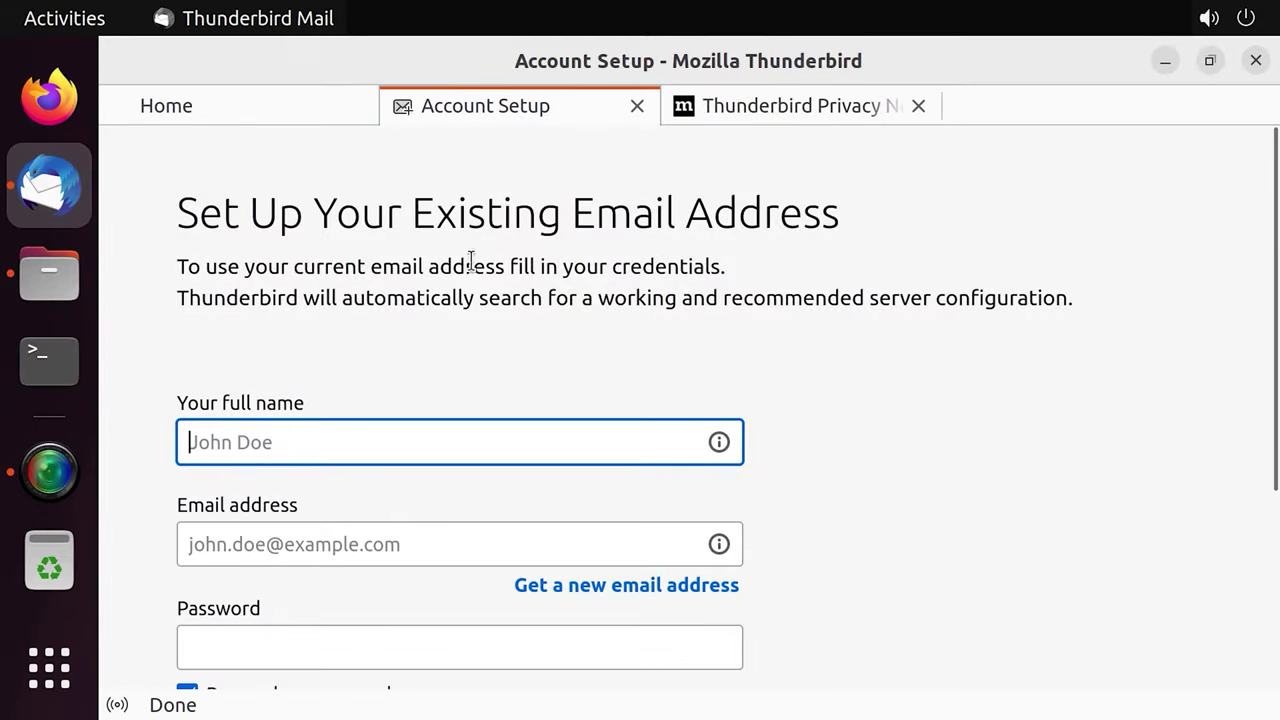
click(327, 121)
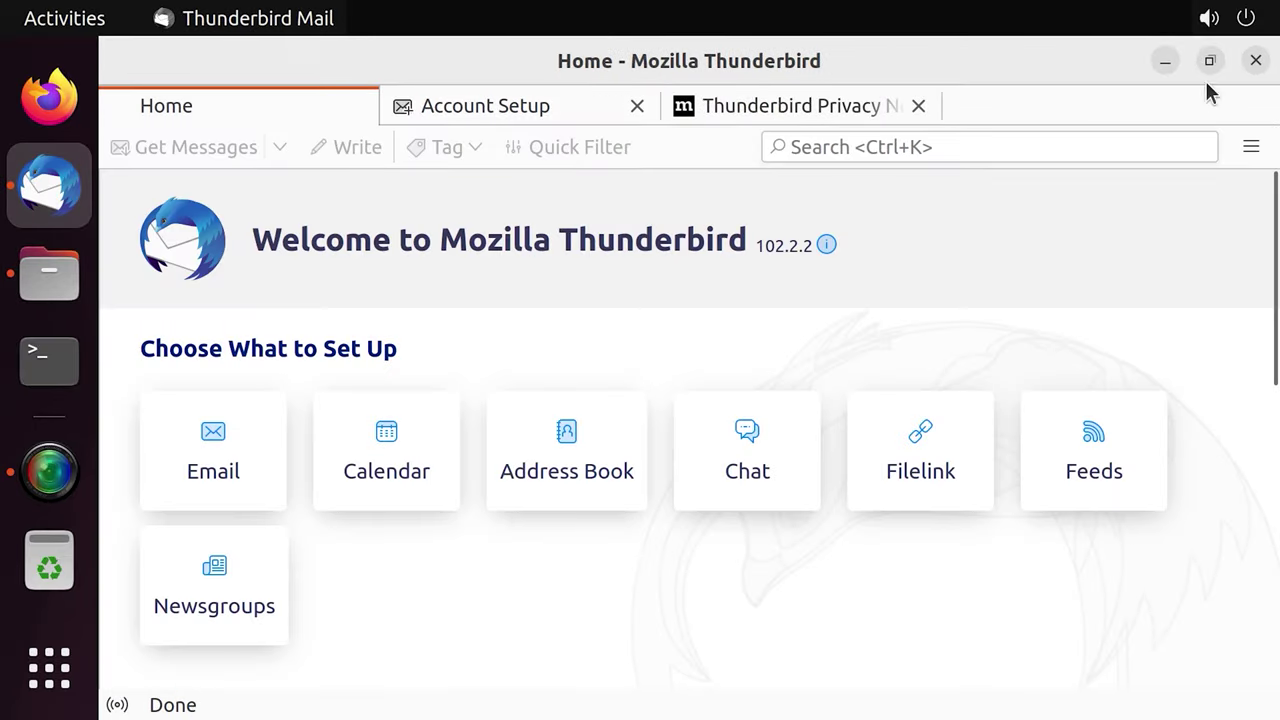
click(1256, 62)
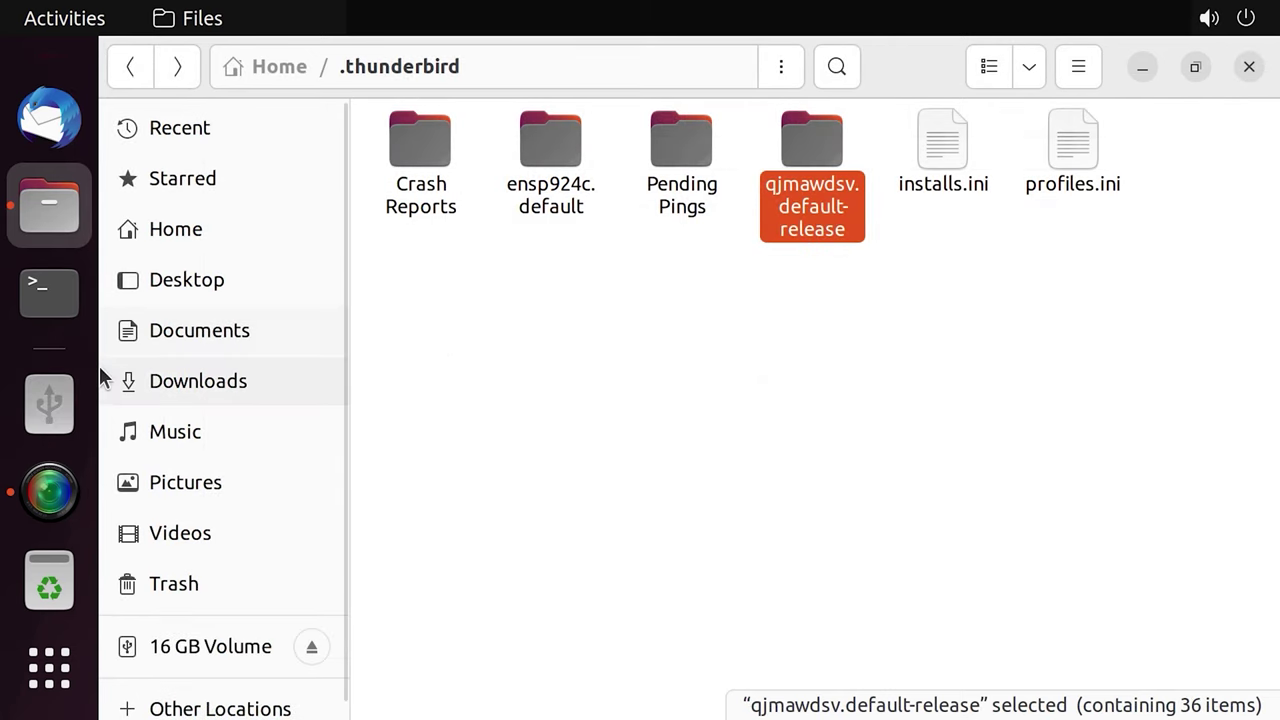
Select and copy all contents of 16 GB Volume/backup/zhbrigrb.default-release
click(62, 410)
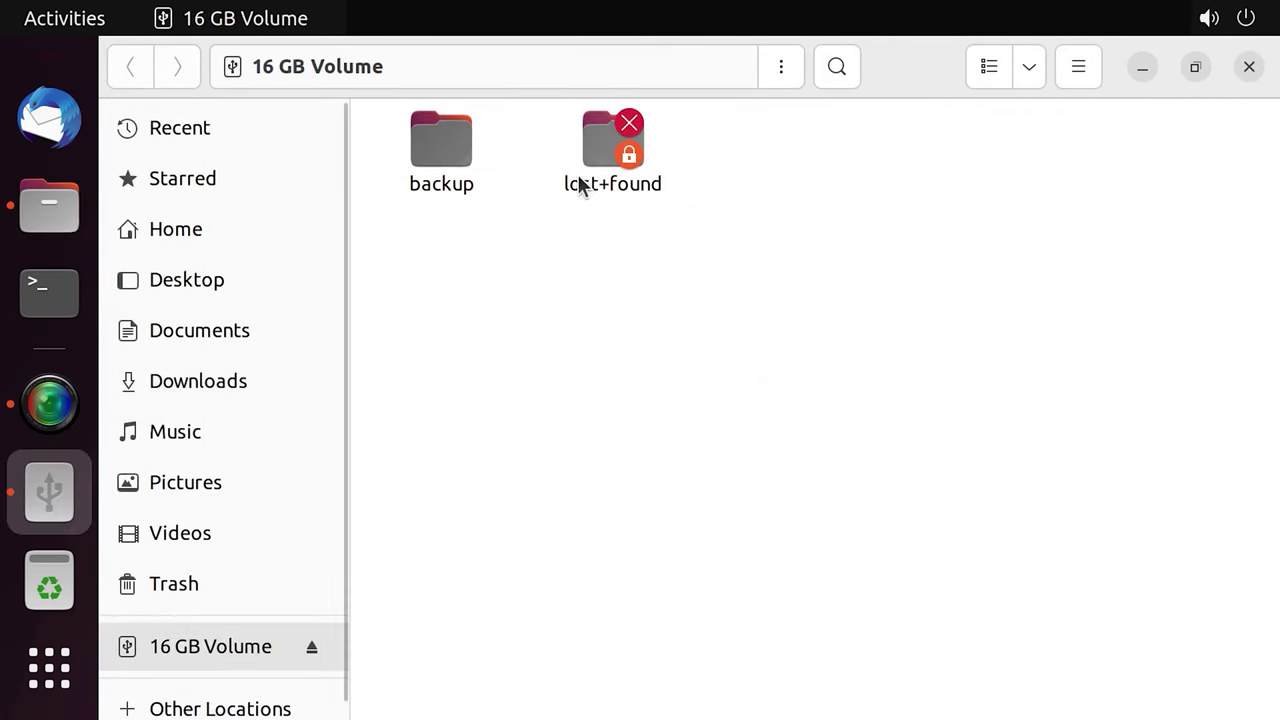
click(433, 168)
double_click(431, 161)
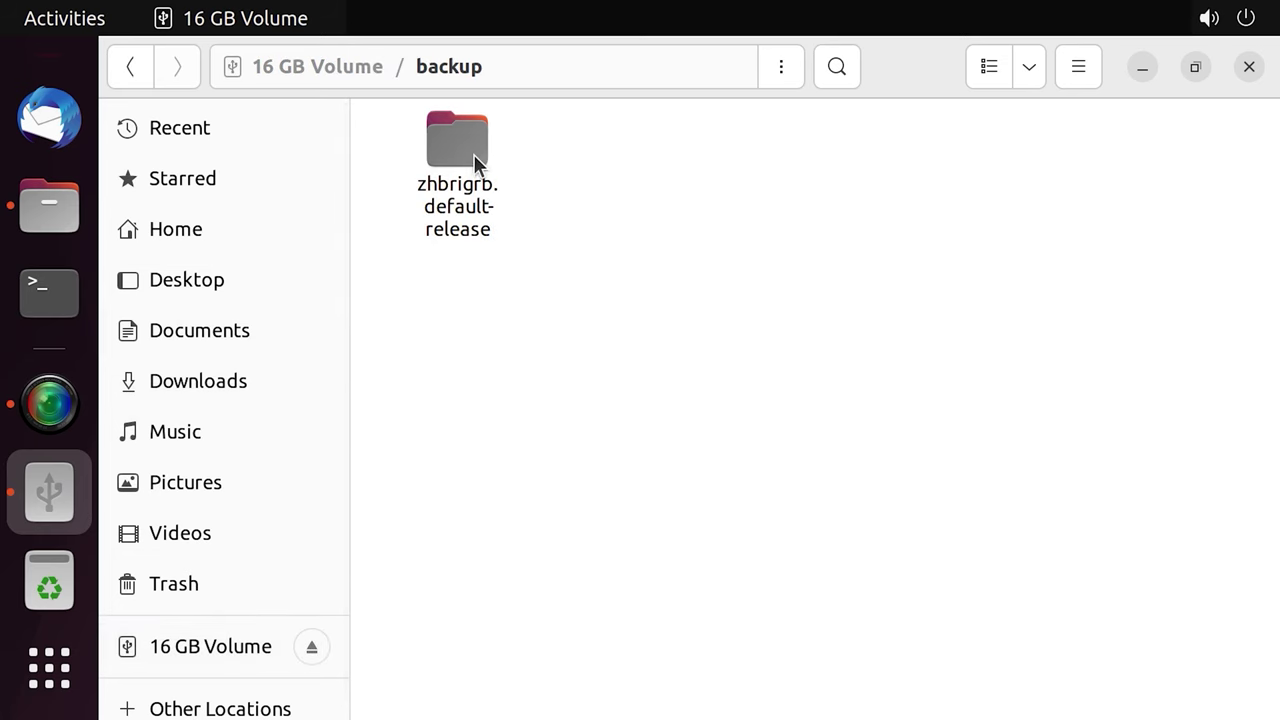
double_click(474, 160)
right_click(480, 228)
click(566, 350)
right_click(565, 301)
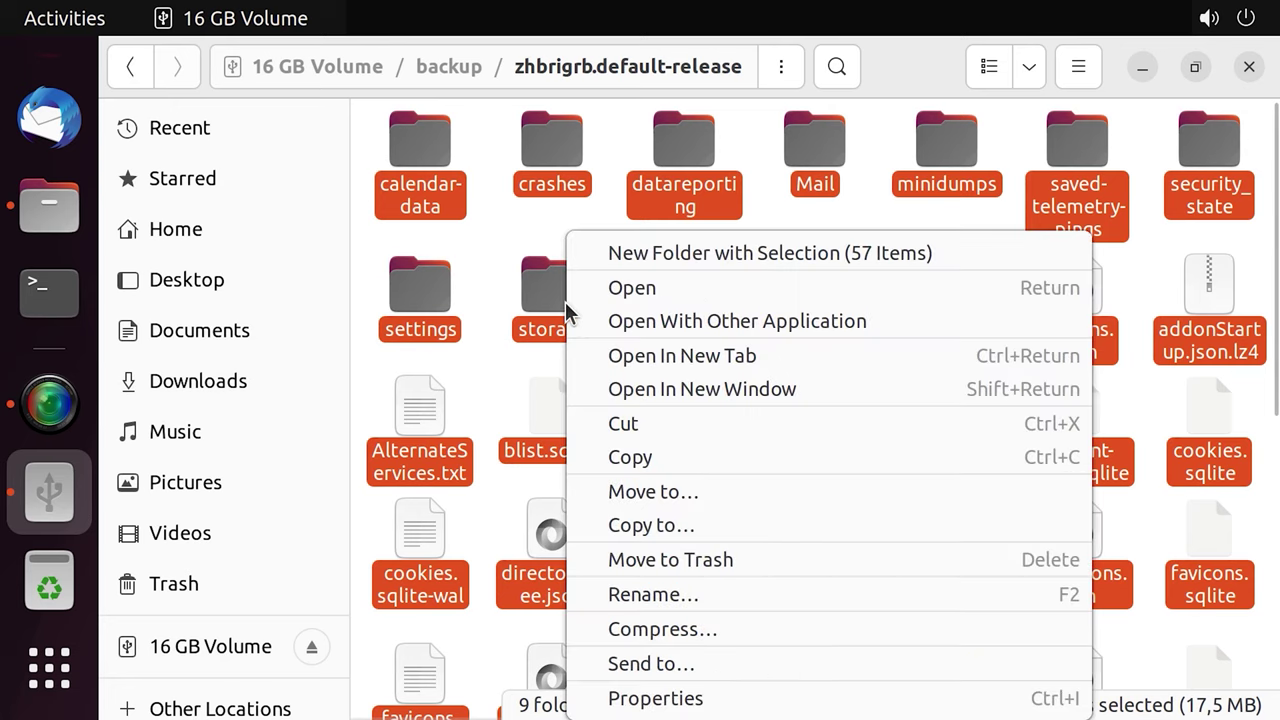
click(636, 458)
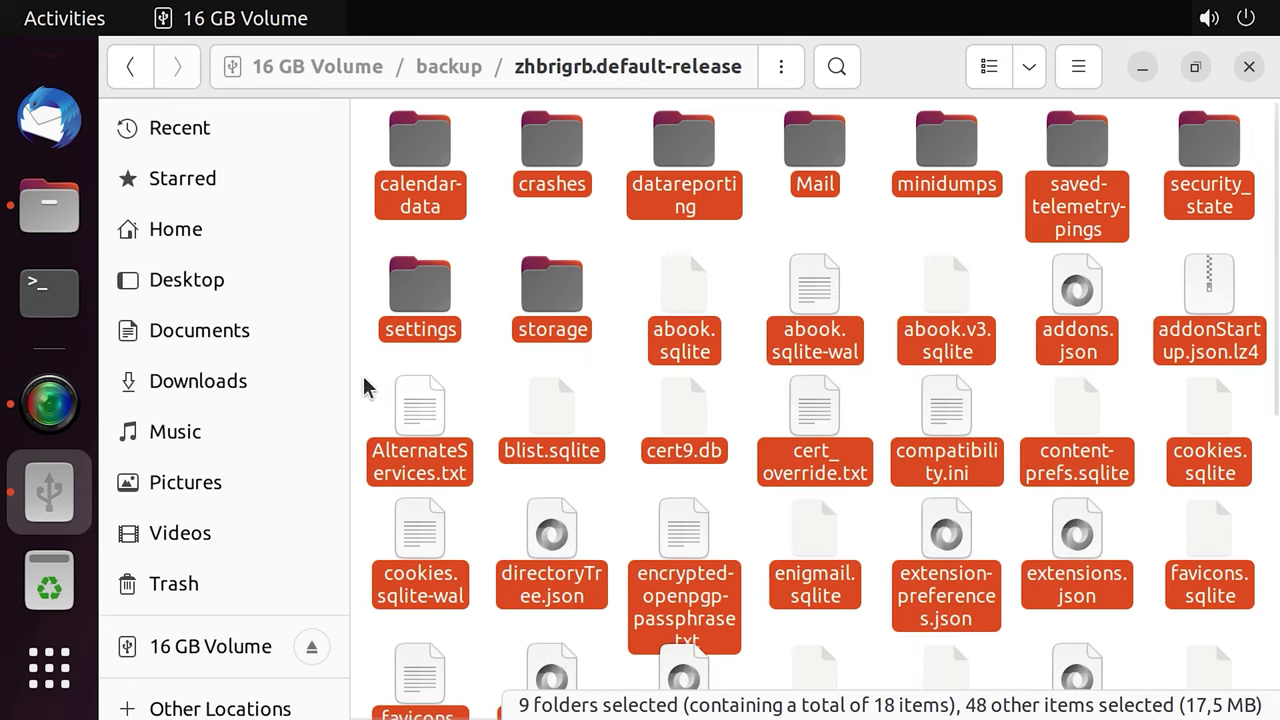
Paste them into qjmawdsv.default-release, merging all folders and replacing all conflicting files
click(30, 222)
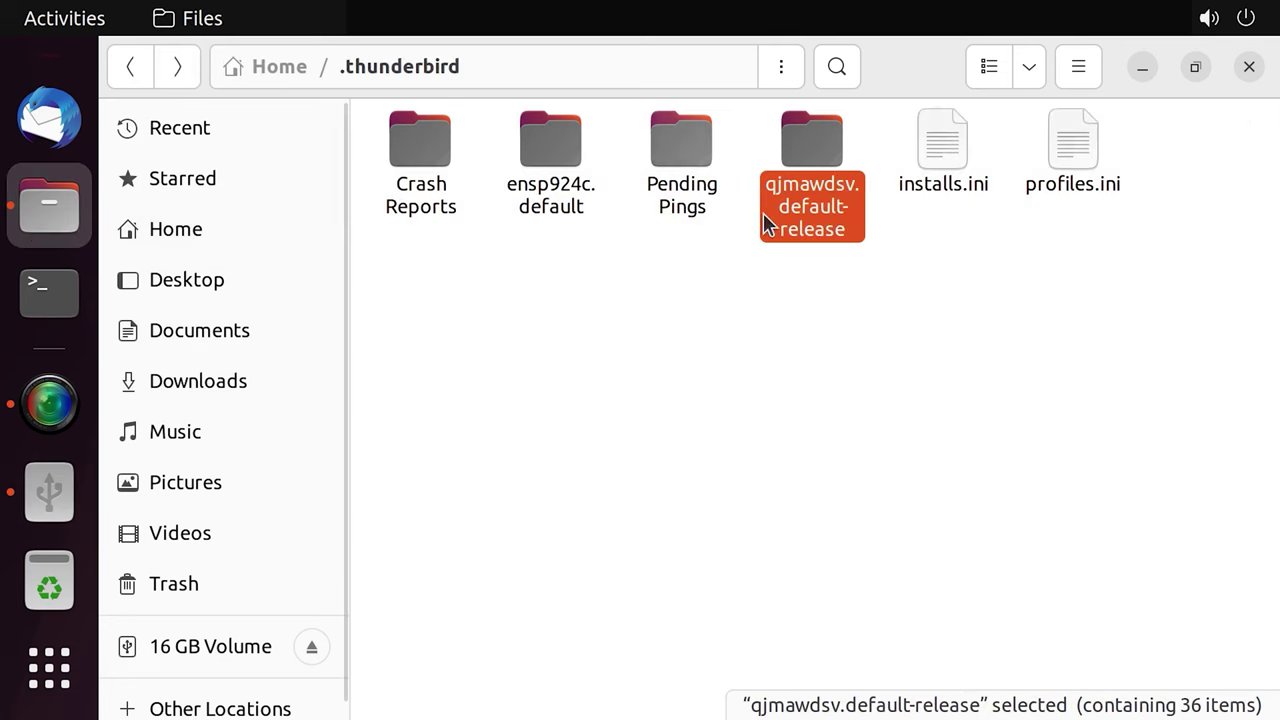
double_click(833, 224)
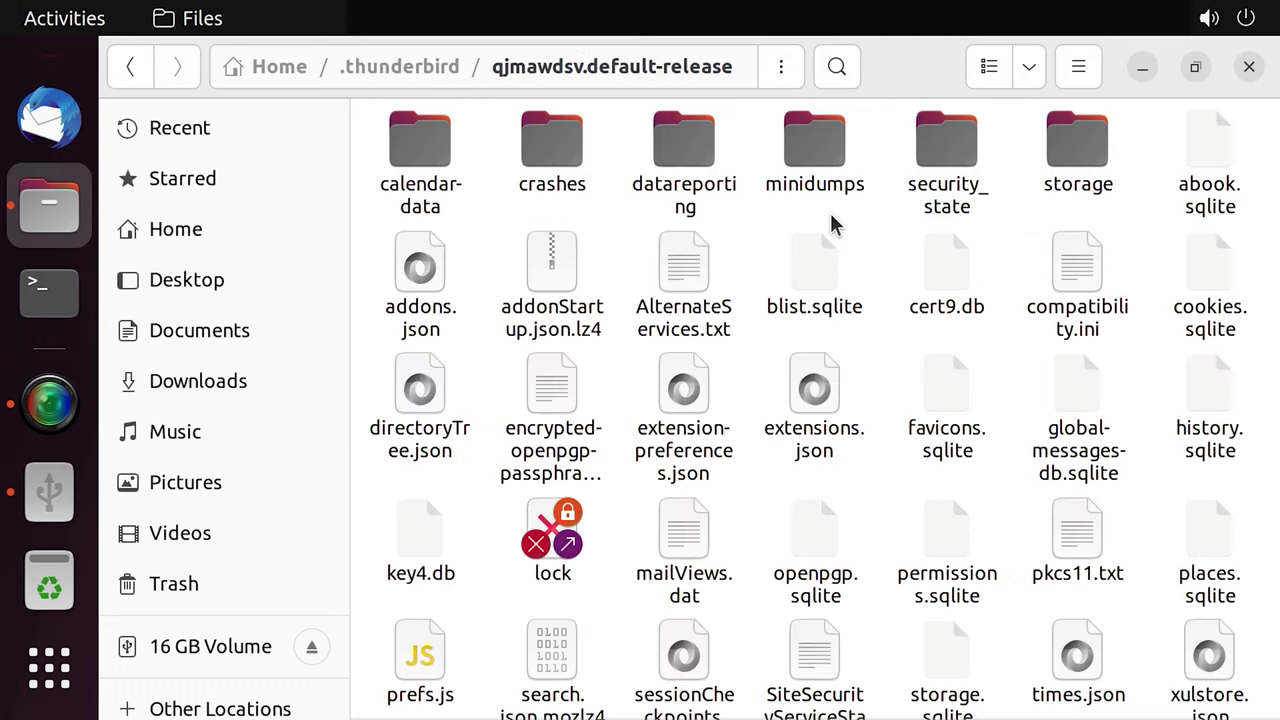
right_click(882, 229)
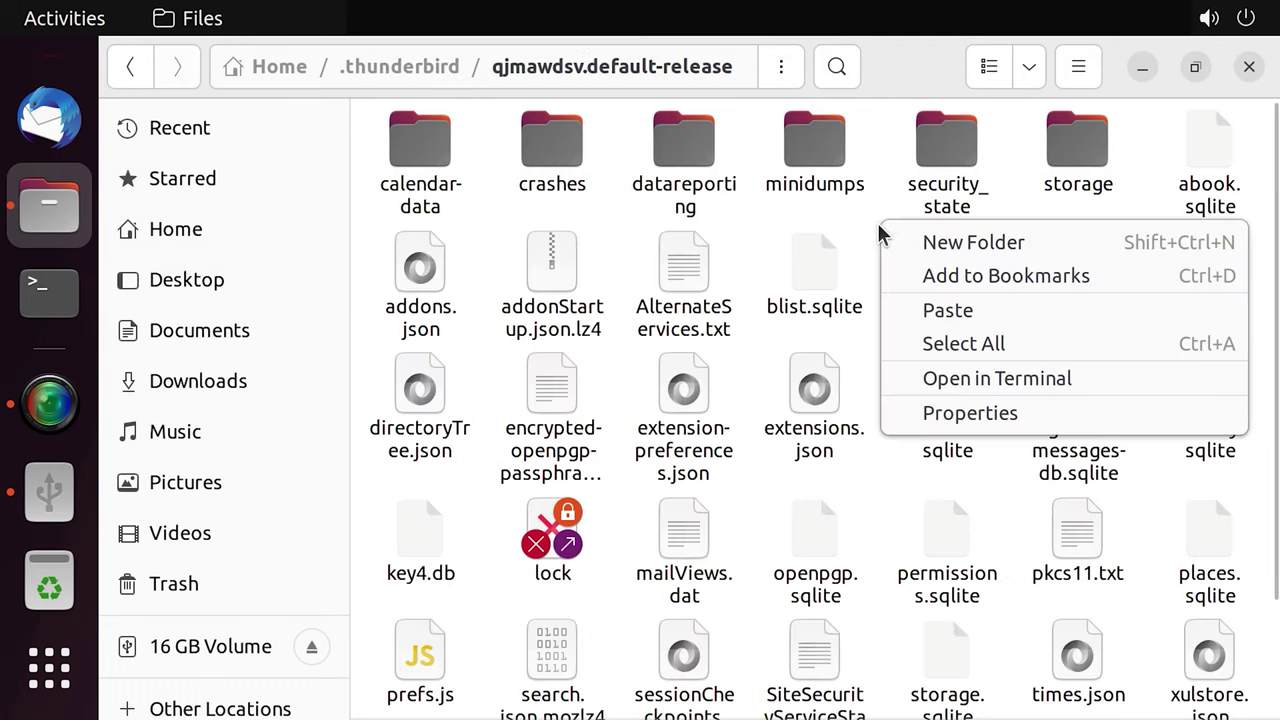
click(965, 318)
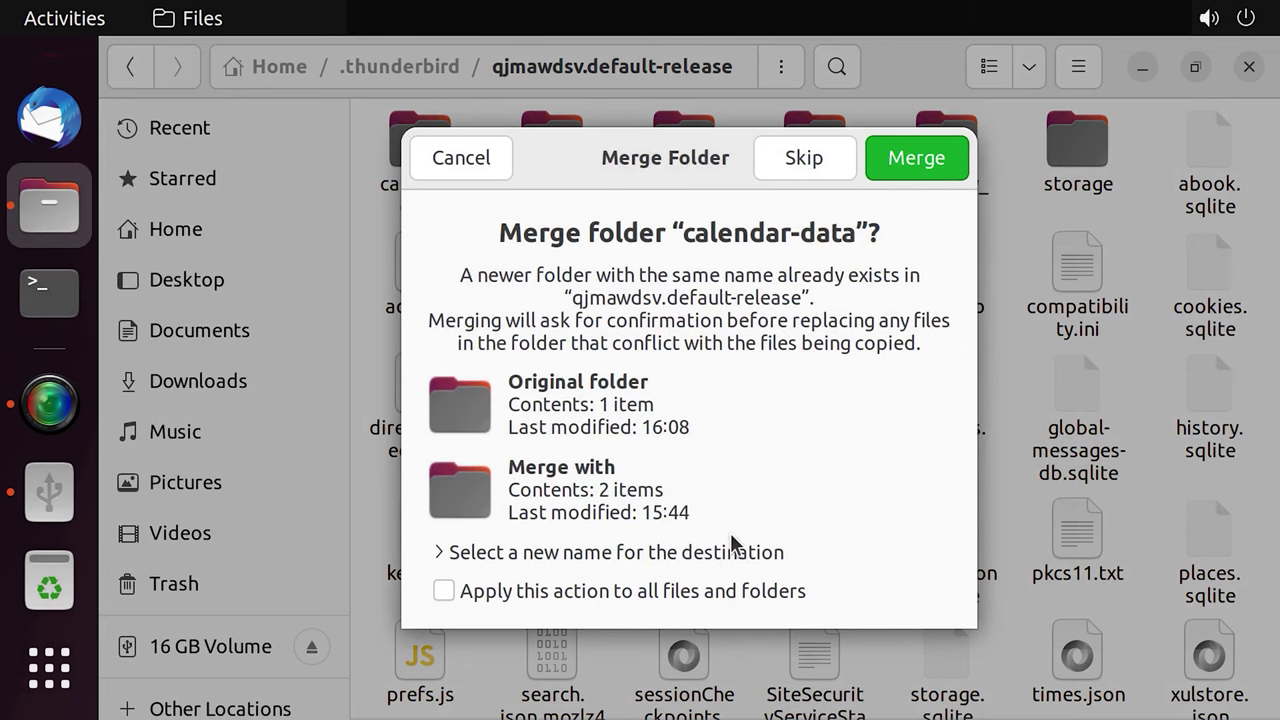
click(711, 592)
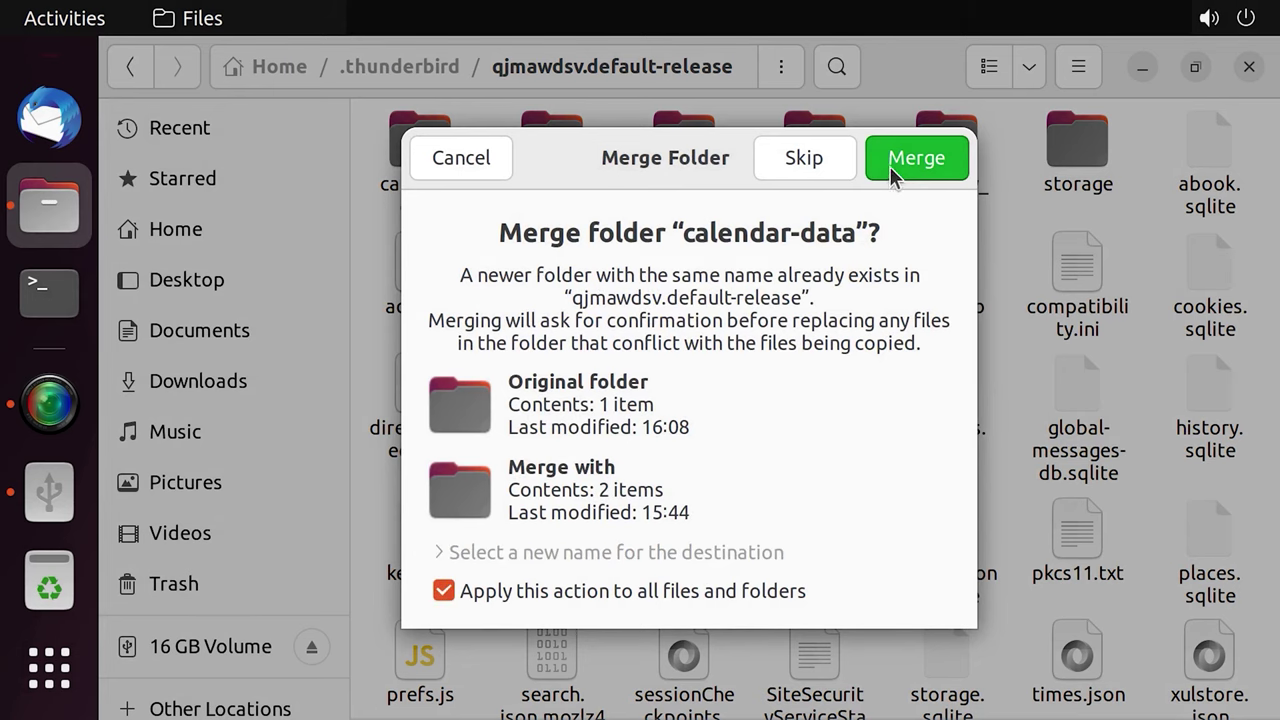
click(916, 171)
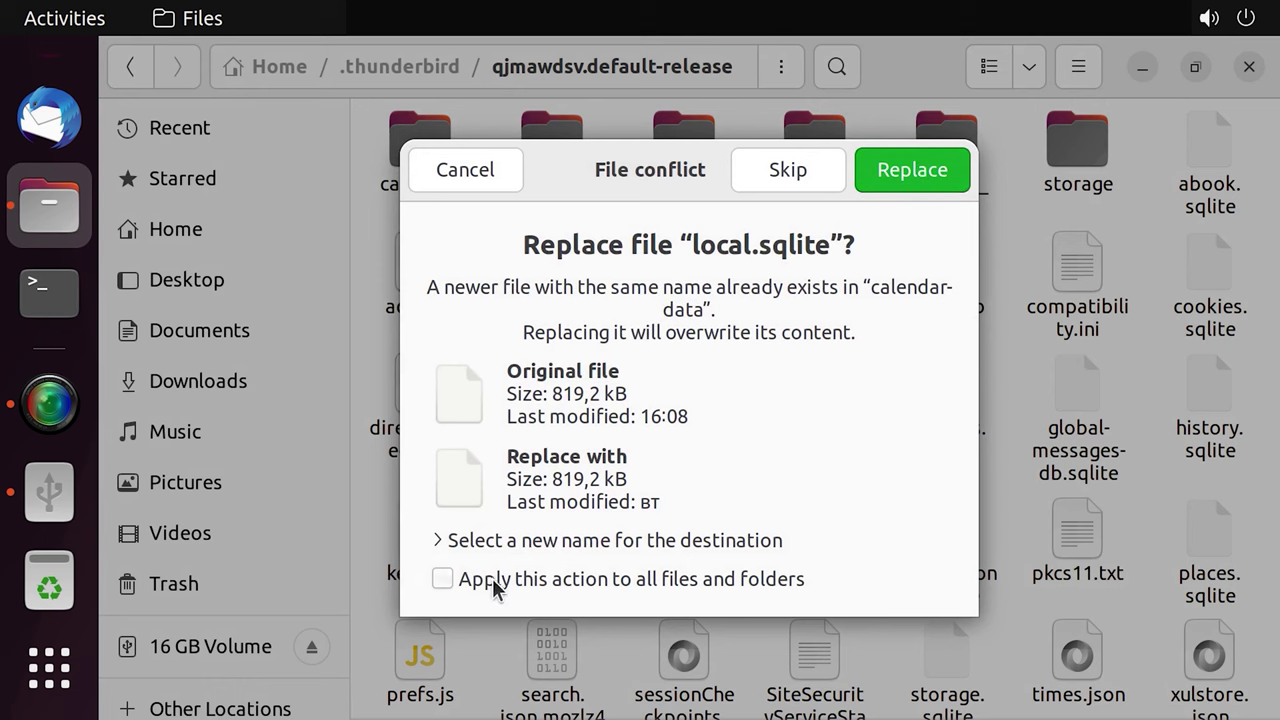
click(493, 583)
click(912, 172)
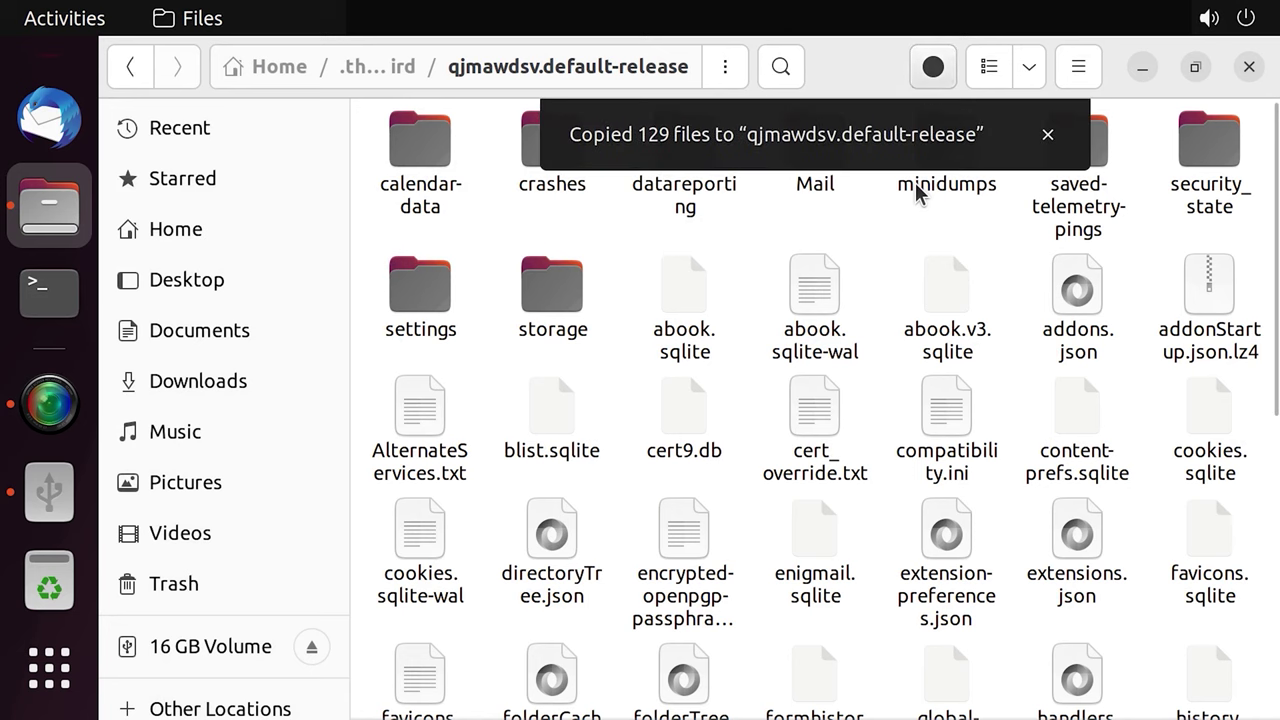
Launch Thunderbird, submit the account password, and open message 13 in its own tab
click(49, 122)
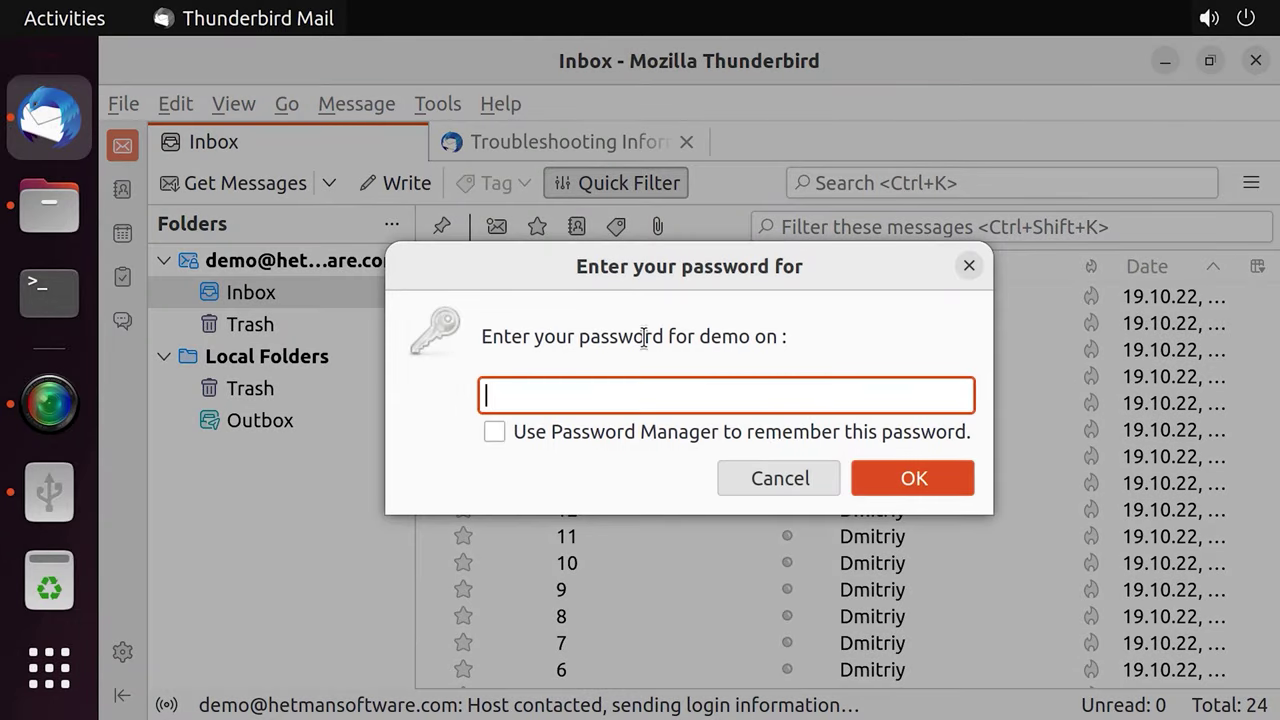
click(919, 482)
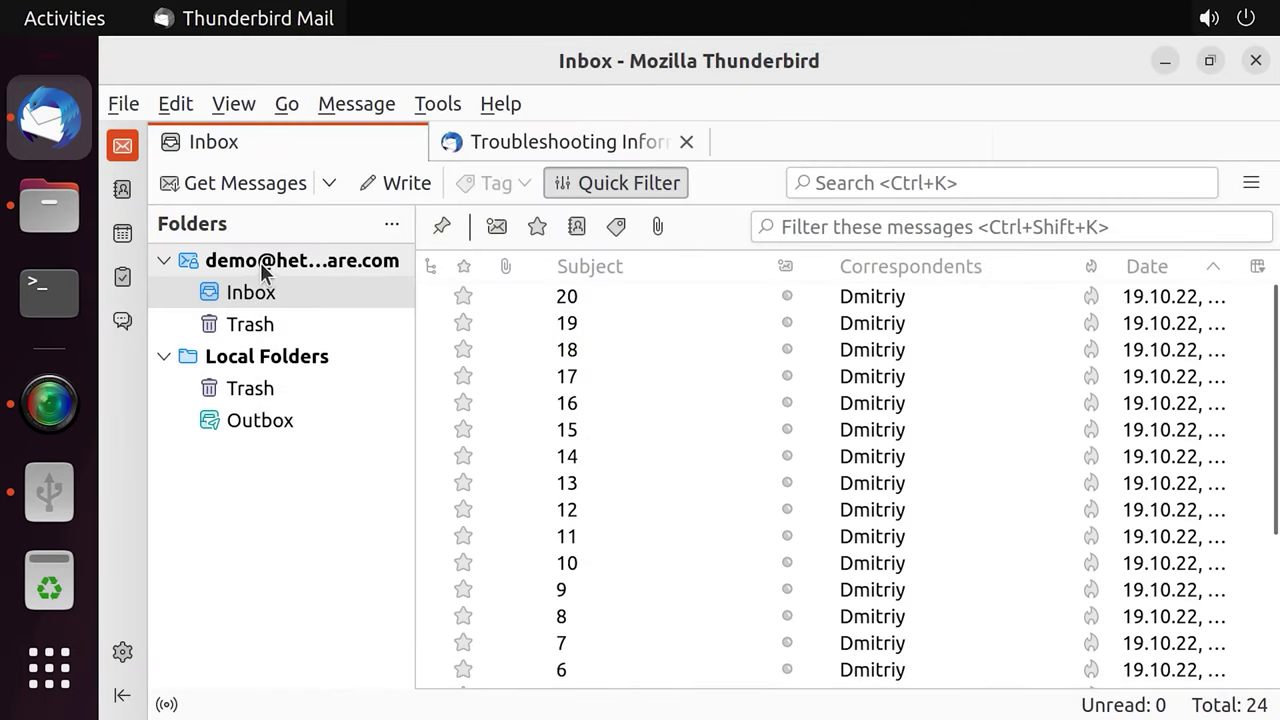
click(571, 296)
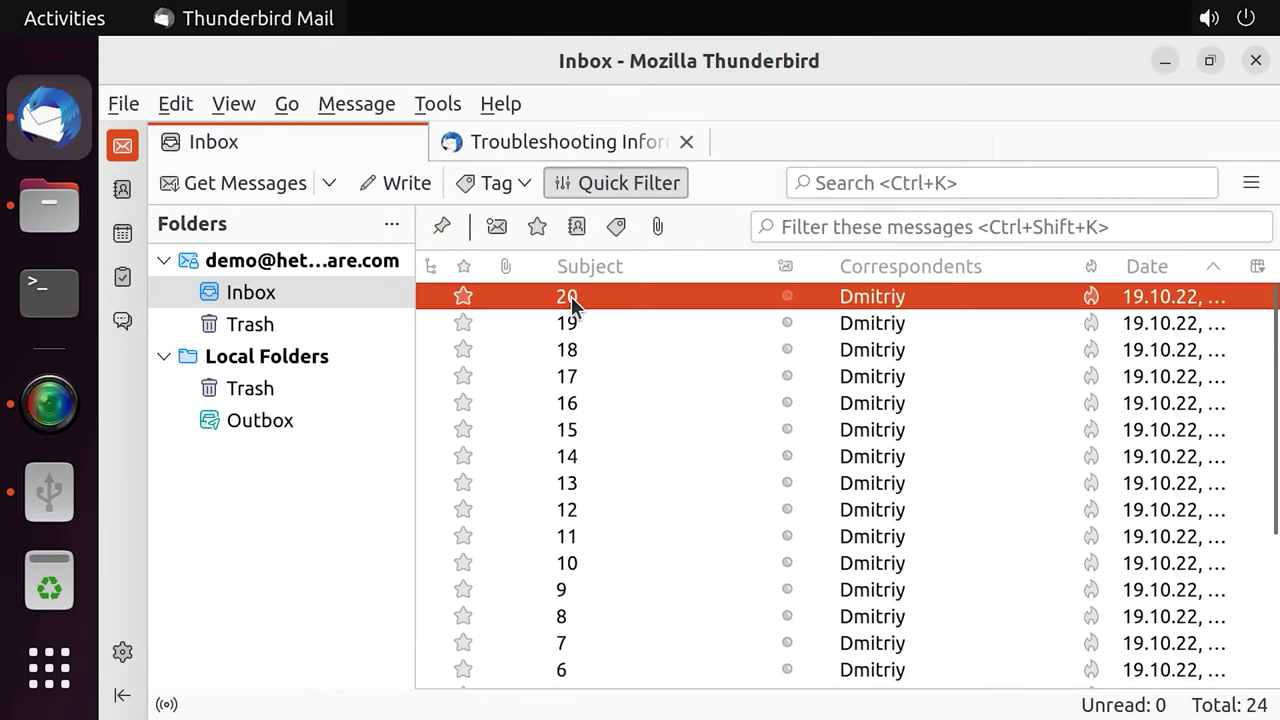
key(Down)
key(Page_Down)
key(Page_Down)
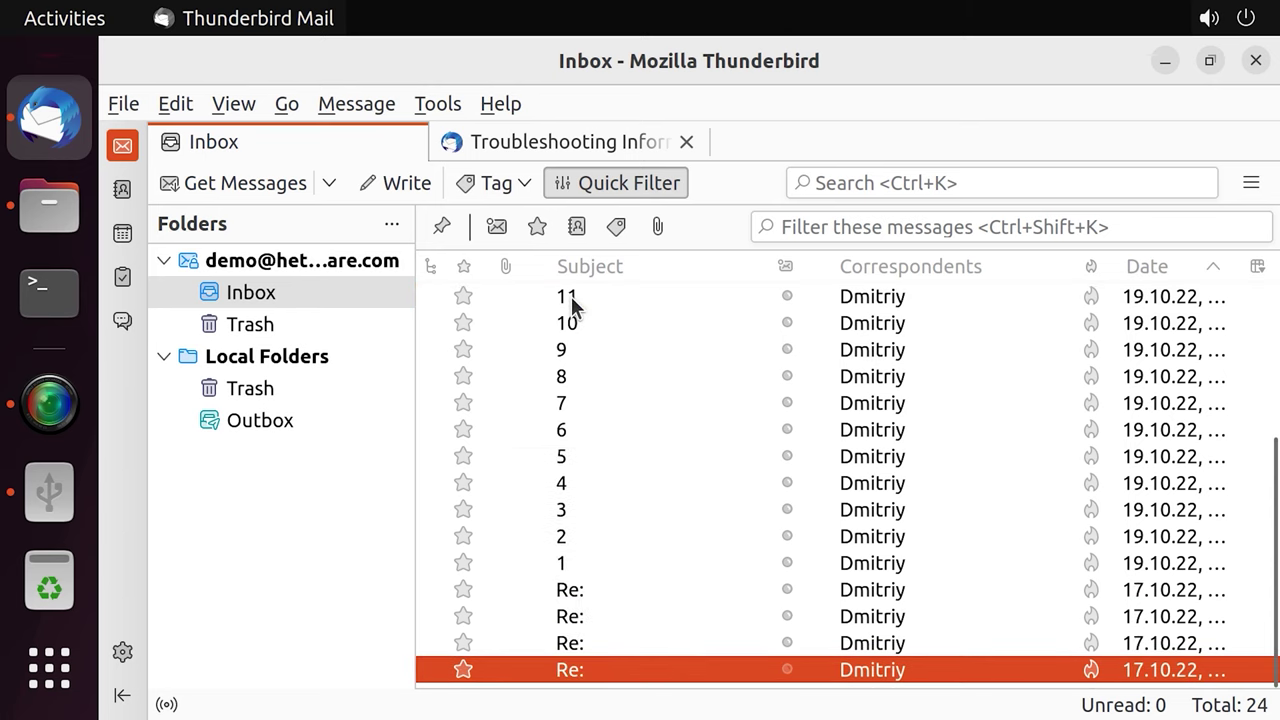
key(Up)
key(Up)
key(Up)
key(Up)
key(Up)
key(Up)
key(Up)
key(Up)
key(Up)
key(Up)
key(Up)
key(Up)
key(Up)
key(Up)
key(Up)
key(Up)
key(Return)
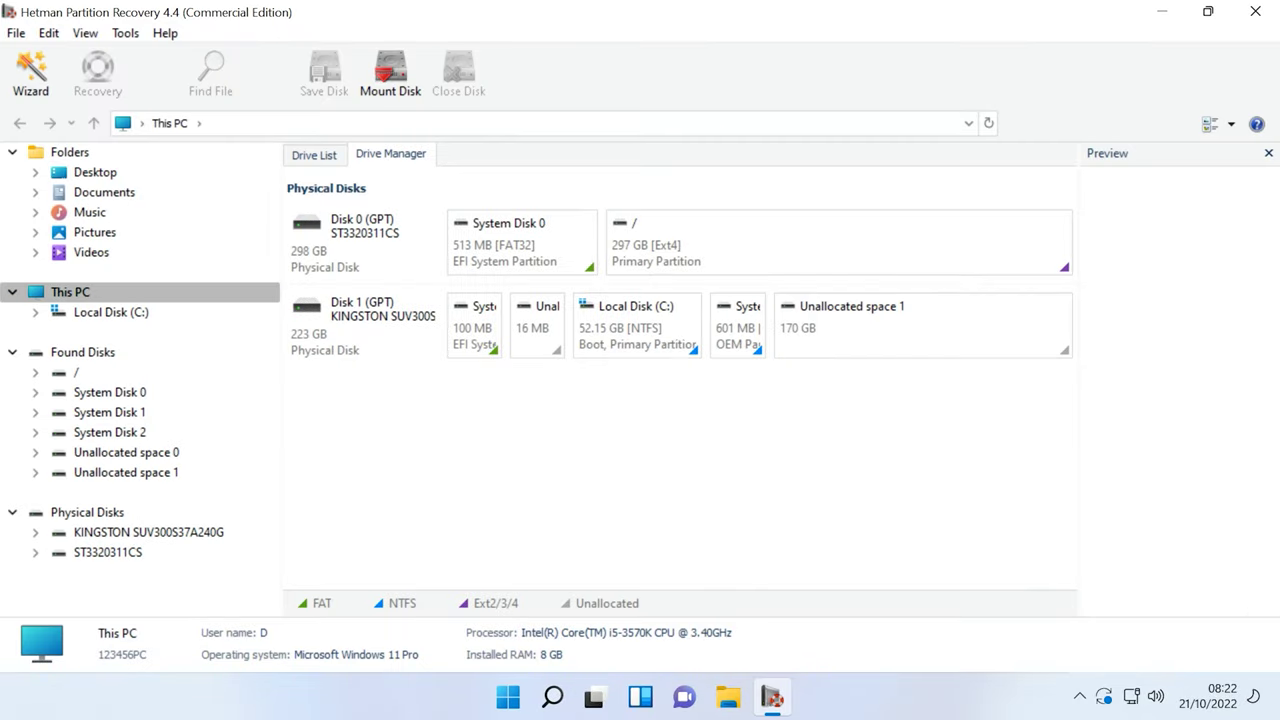
In Hetman's Drive Manager, open the recovery wizard for Disk 0's "/" Ext4 partition
click(360, 240)
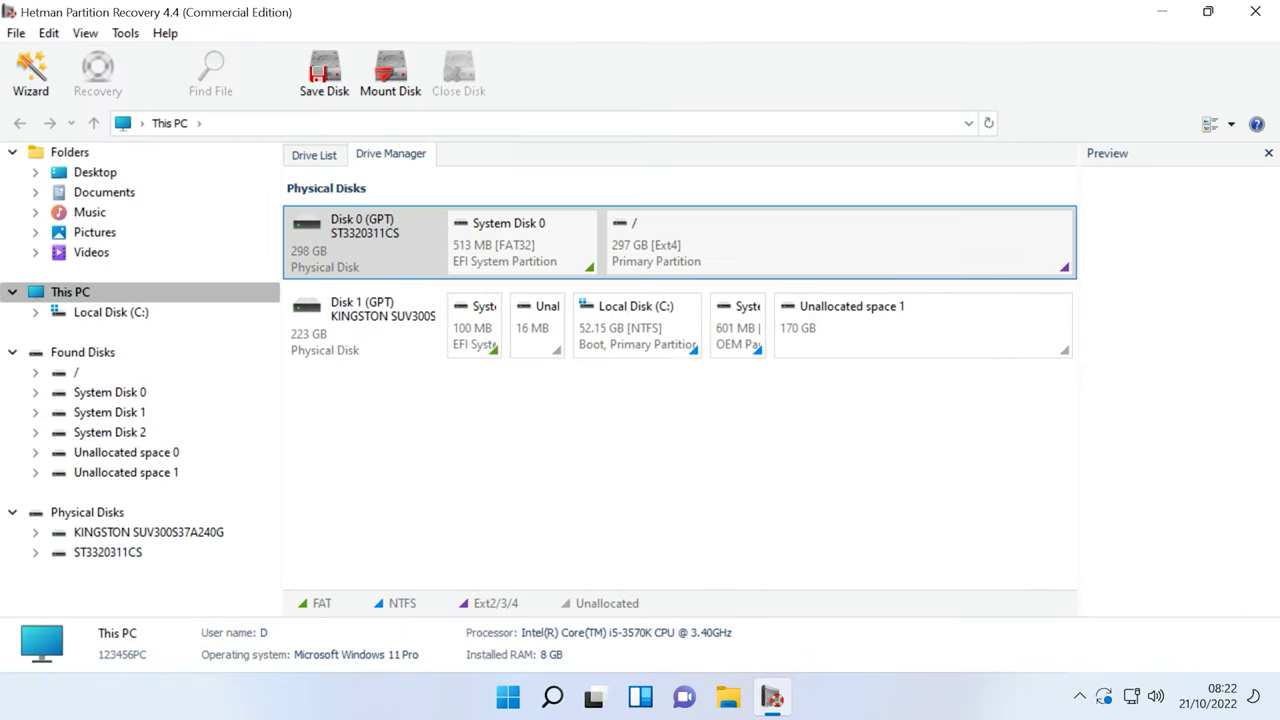
click(360, 325)
click(360, 240)
click(840, 242)
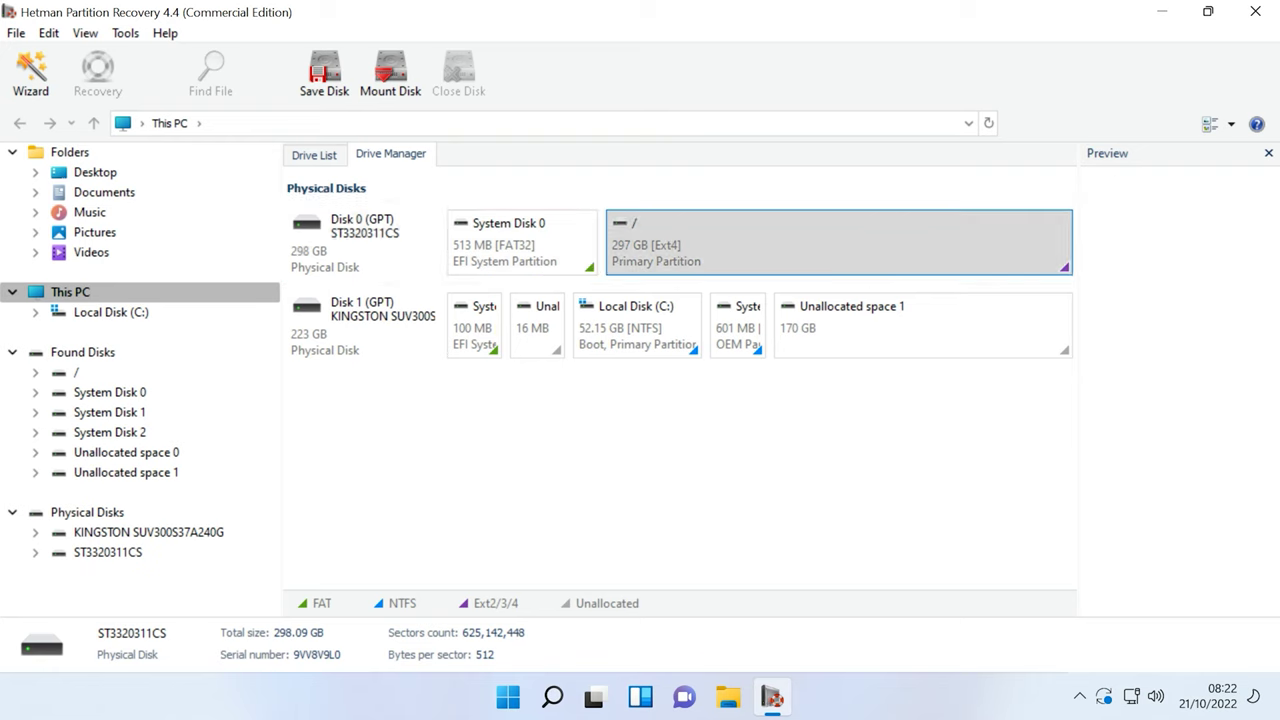
right_click(778, 248)
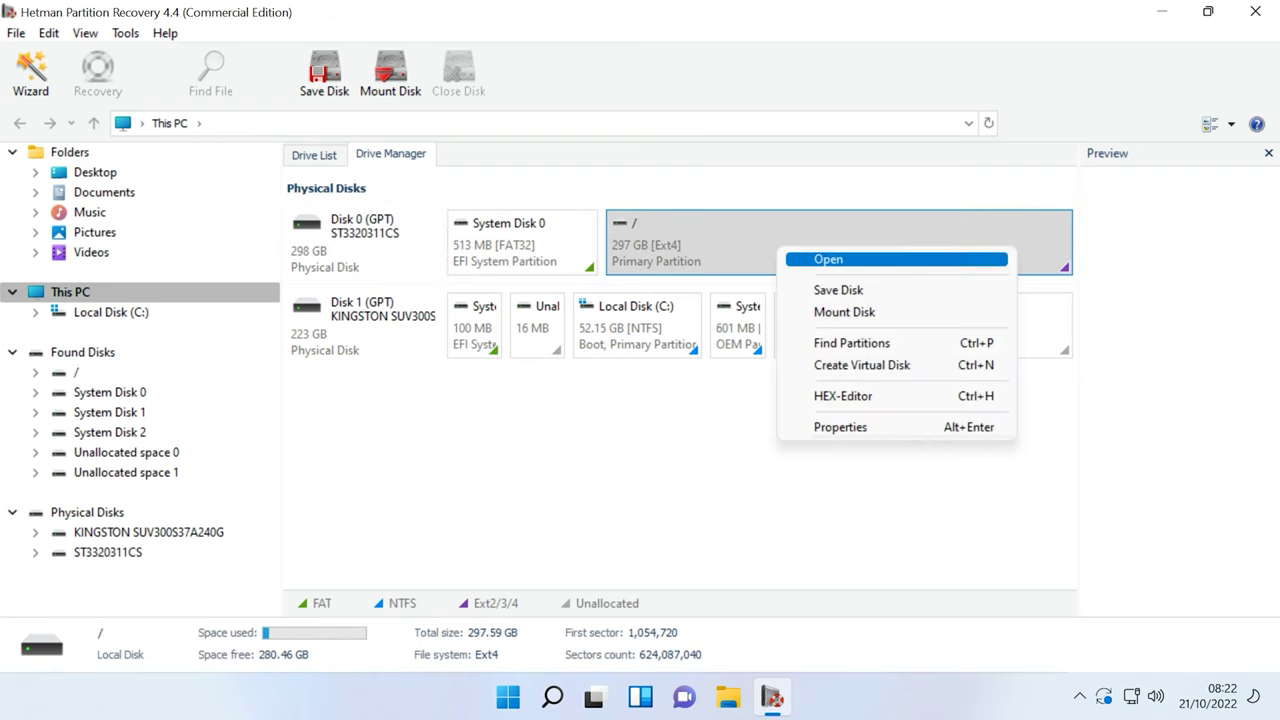
click(828, 259)
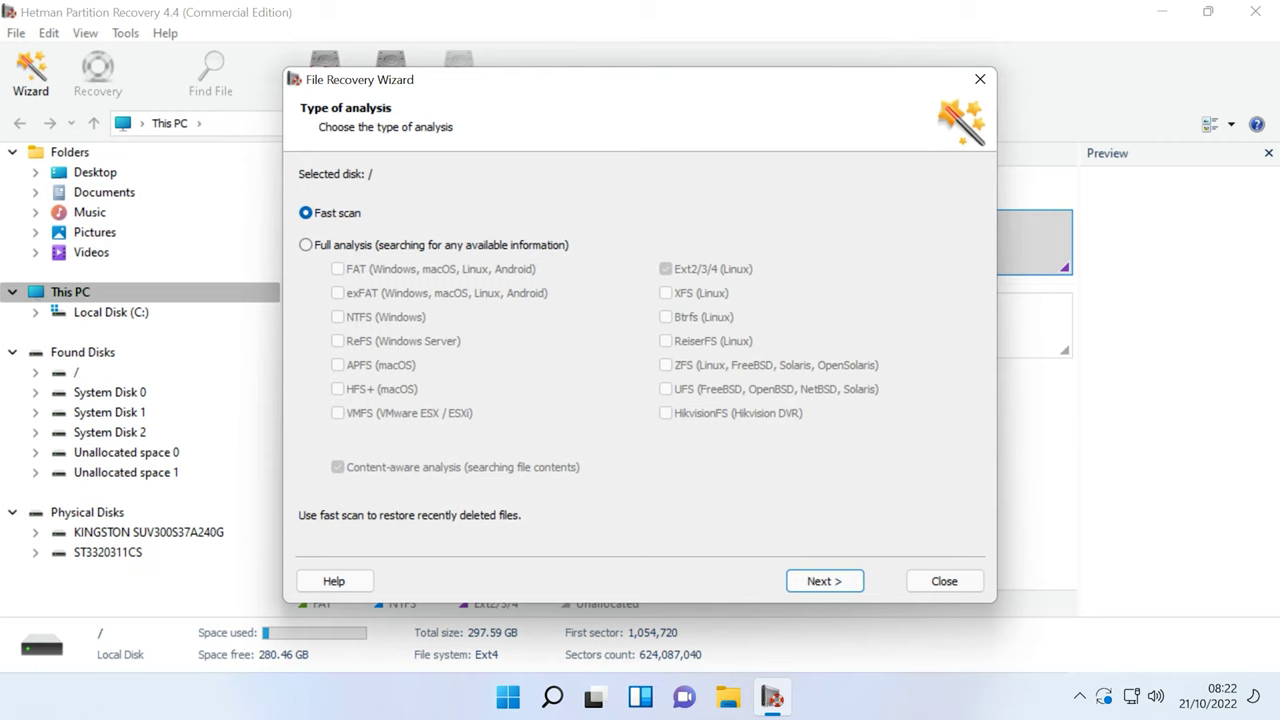
Choose the analysis type in the wizard and start analysing the "/" partition
click(306, 245)
click(306, 213)
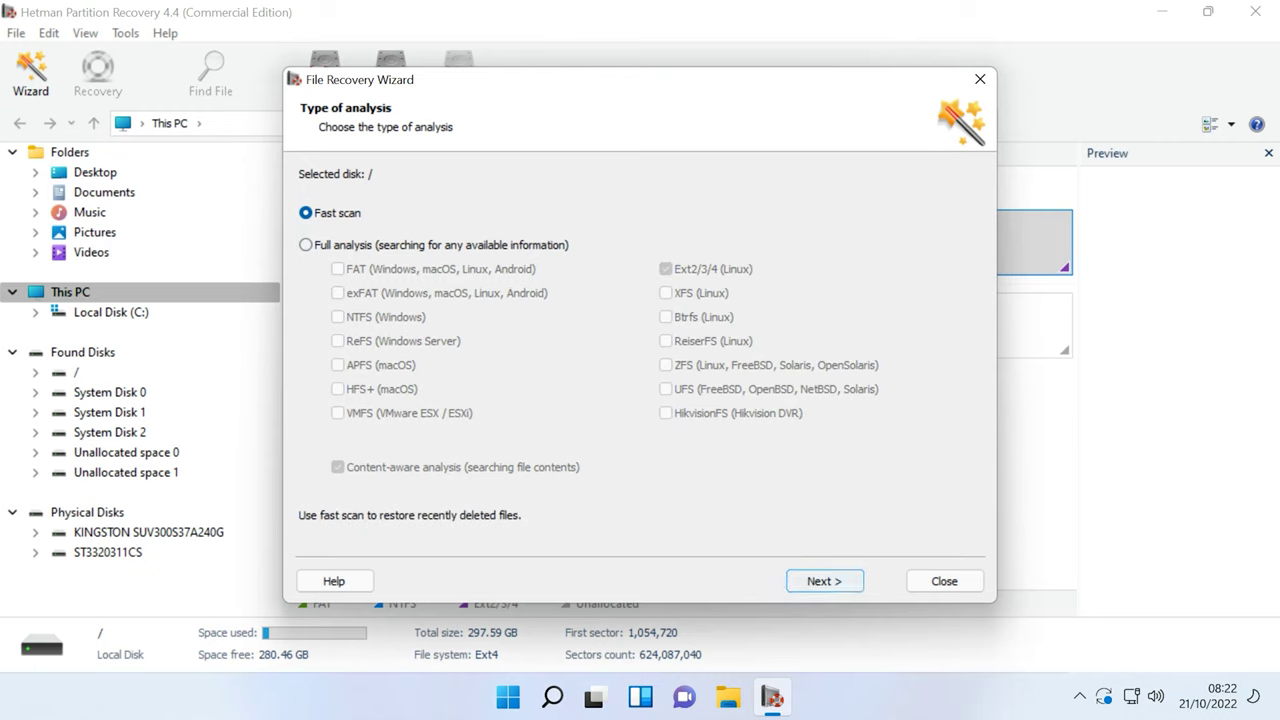
key(Return)
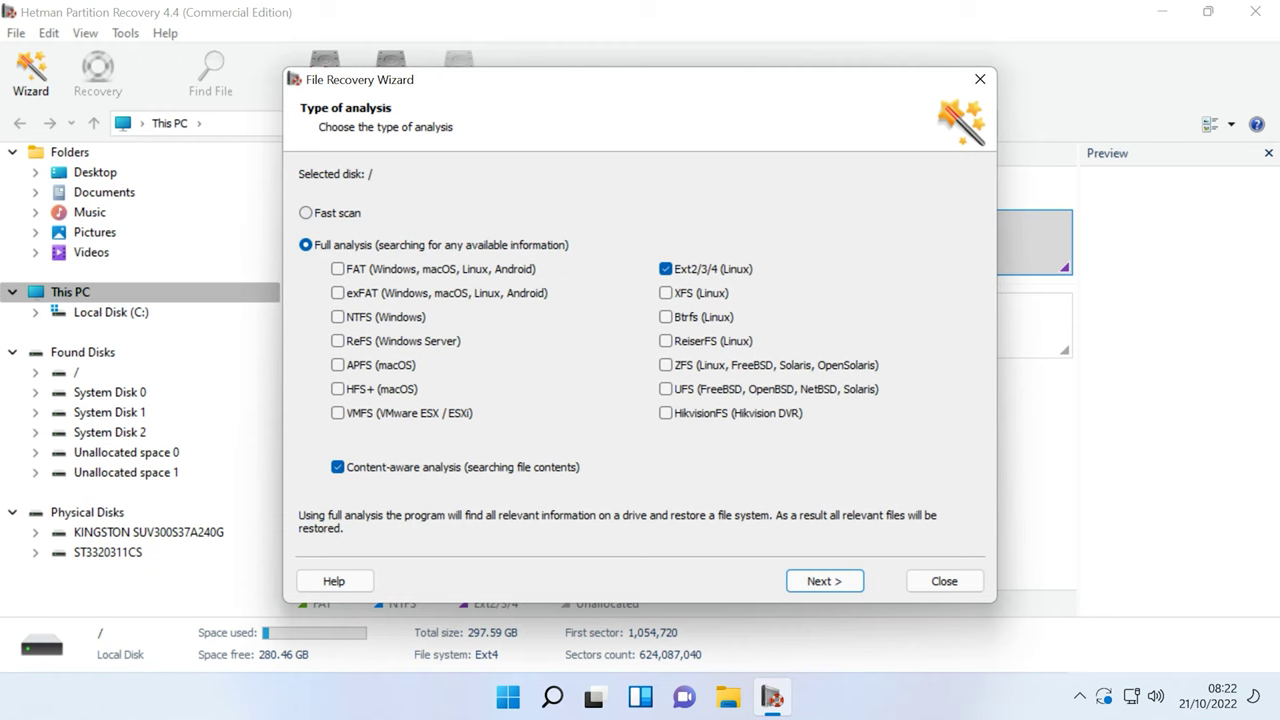
key(Return)
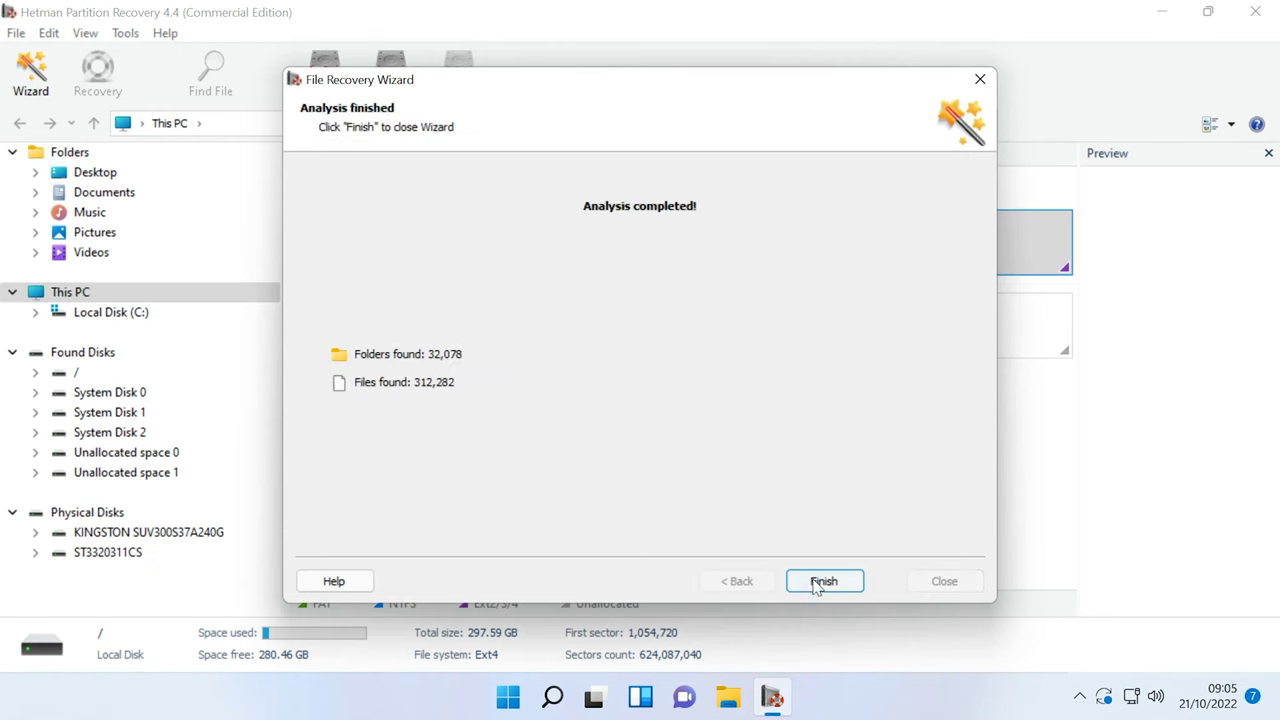
Finish the wizard and open the recovered home > user > .thunderbird folder
click(817, 584)
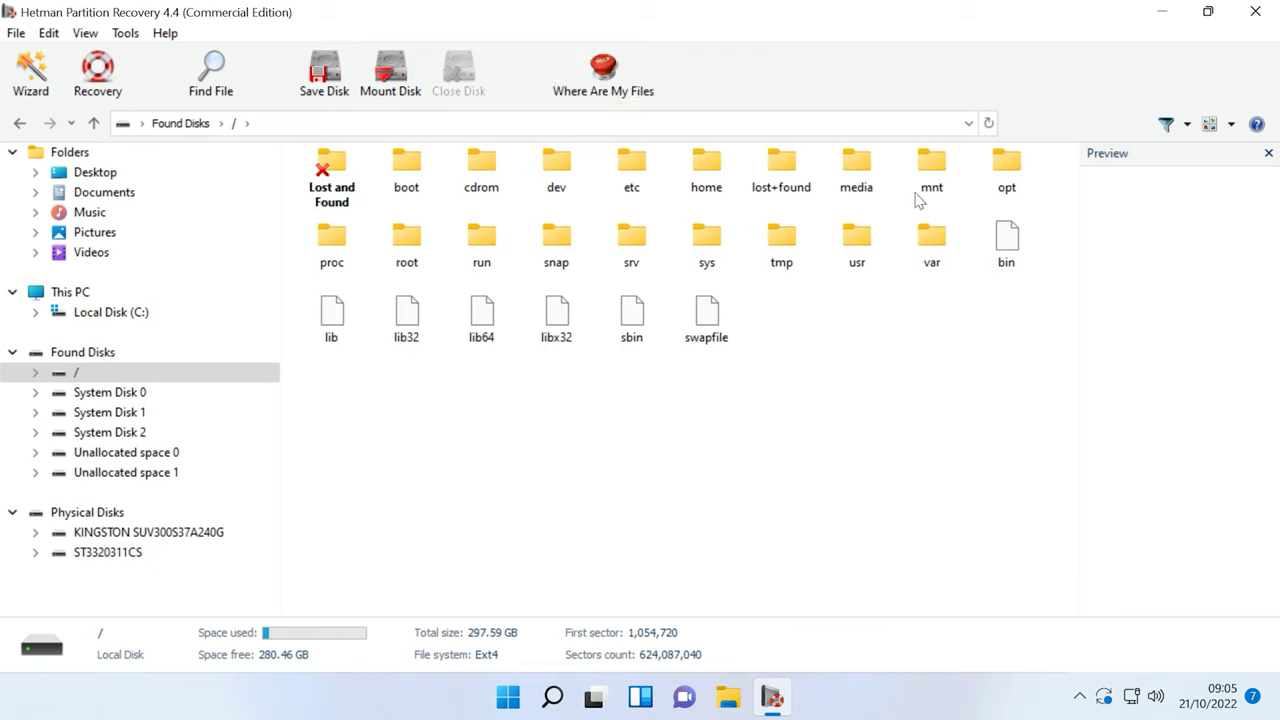
double_click(720, 199)
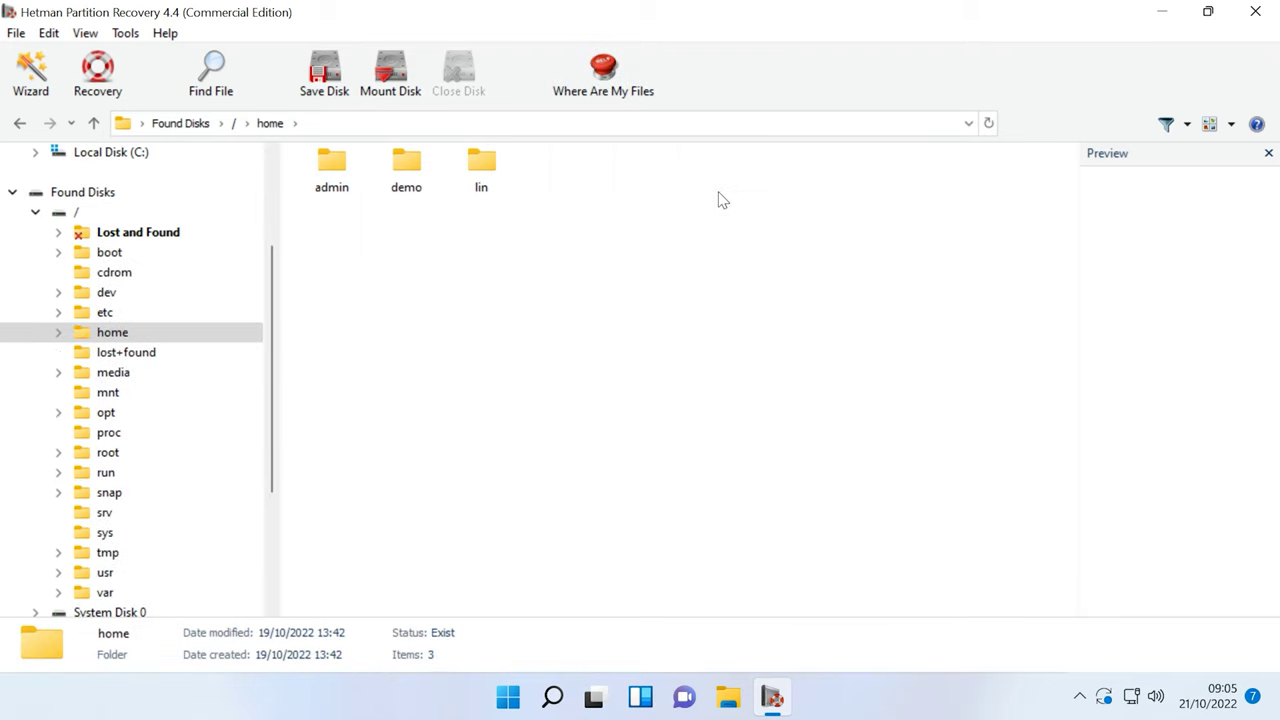
double_click(485, 192)
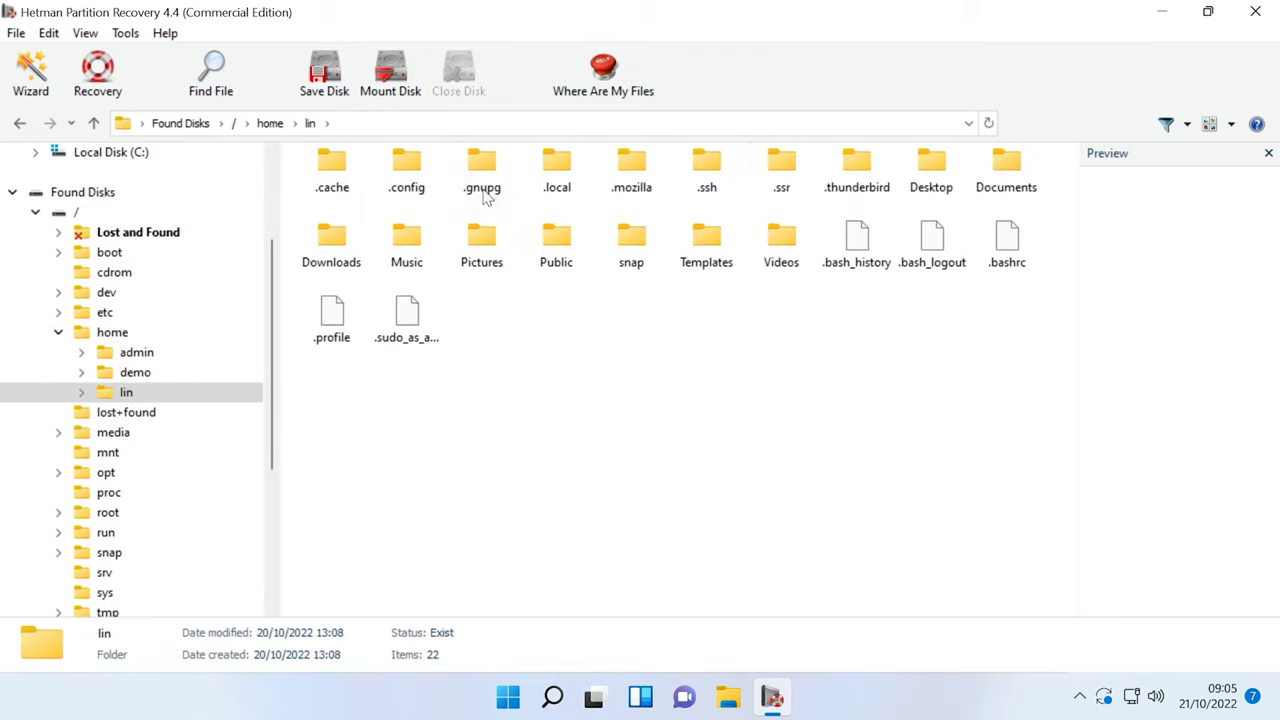
click(862, 200)
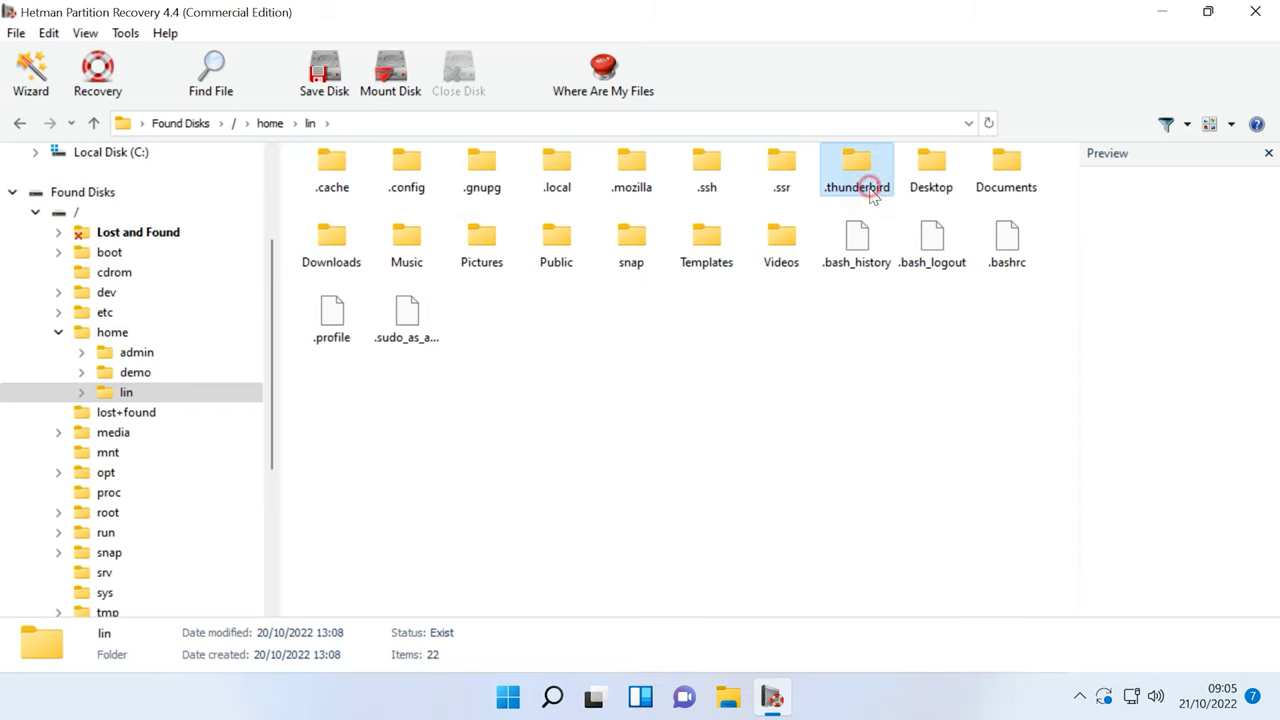
double_click(866, 199)
Preview the mail.hetmansoftware.com Inbox under the profile's Mail, then select .thunderbird in the user folder
double_click(559, 195)
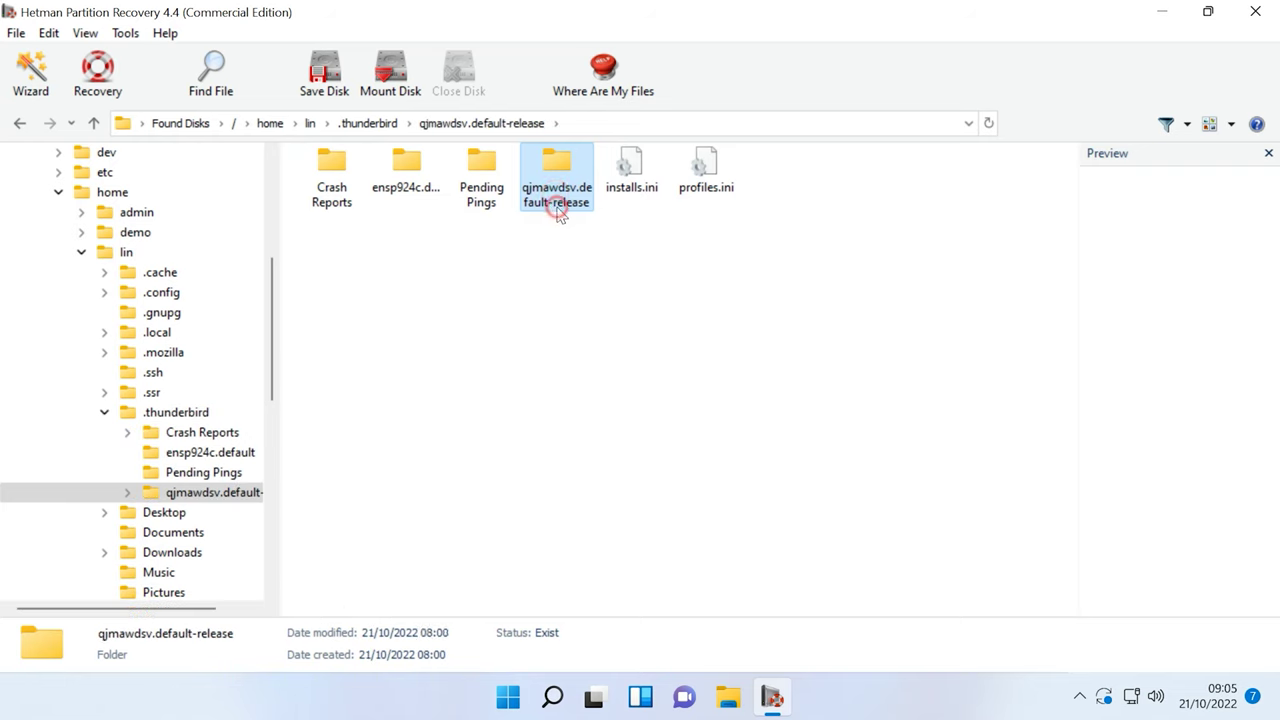
double_click(556, 187)
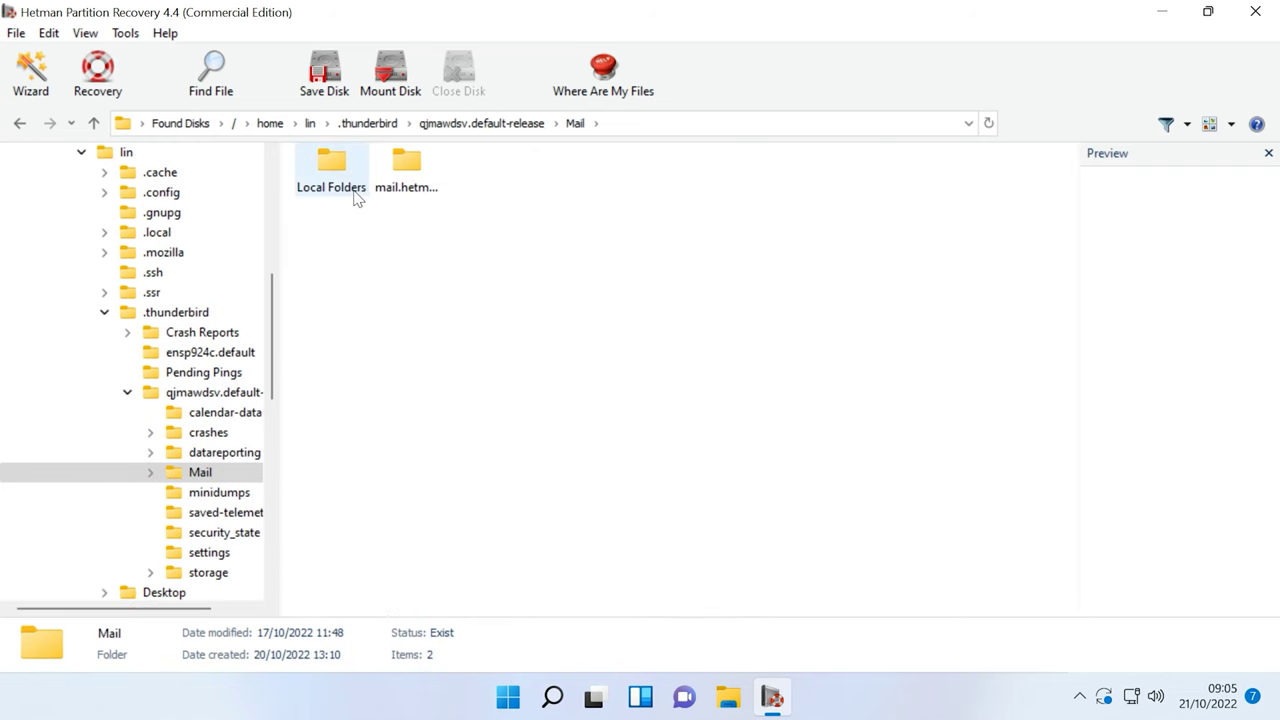
double_click(406, 175)
click(346, 194)
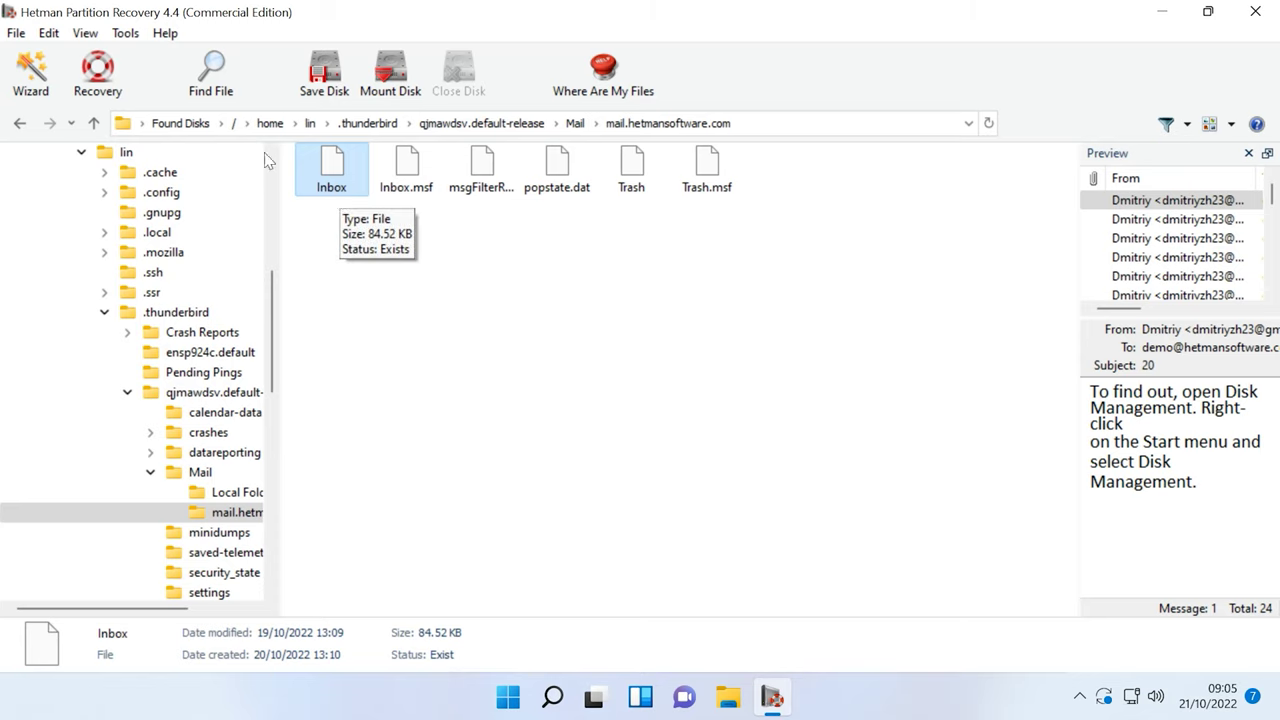
click(310, 123)
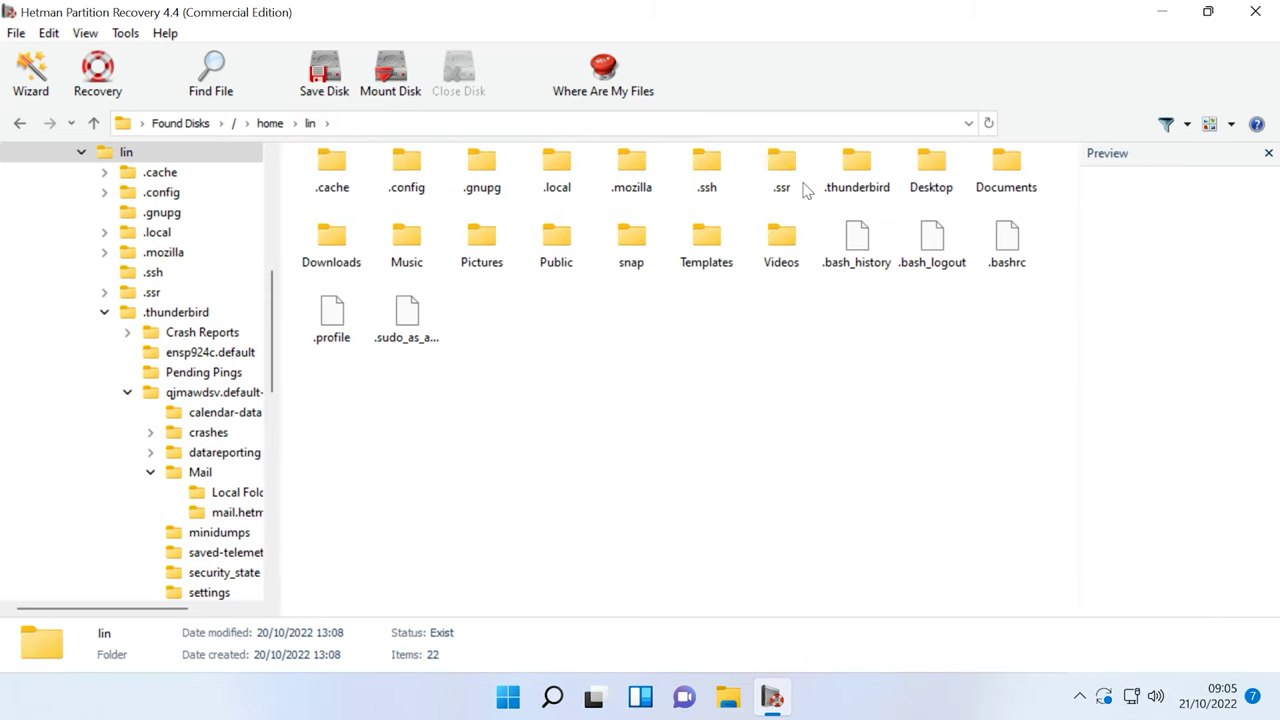
click(857, 196)
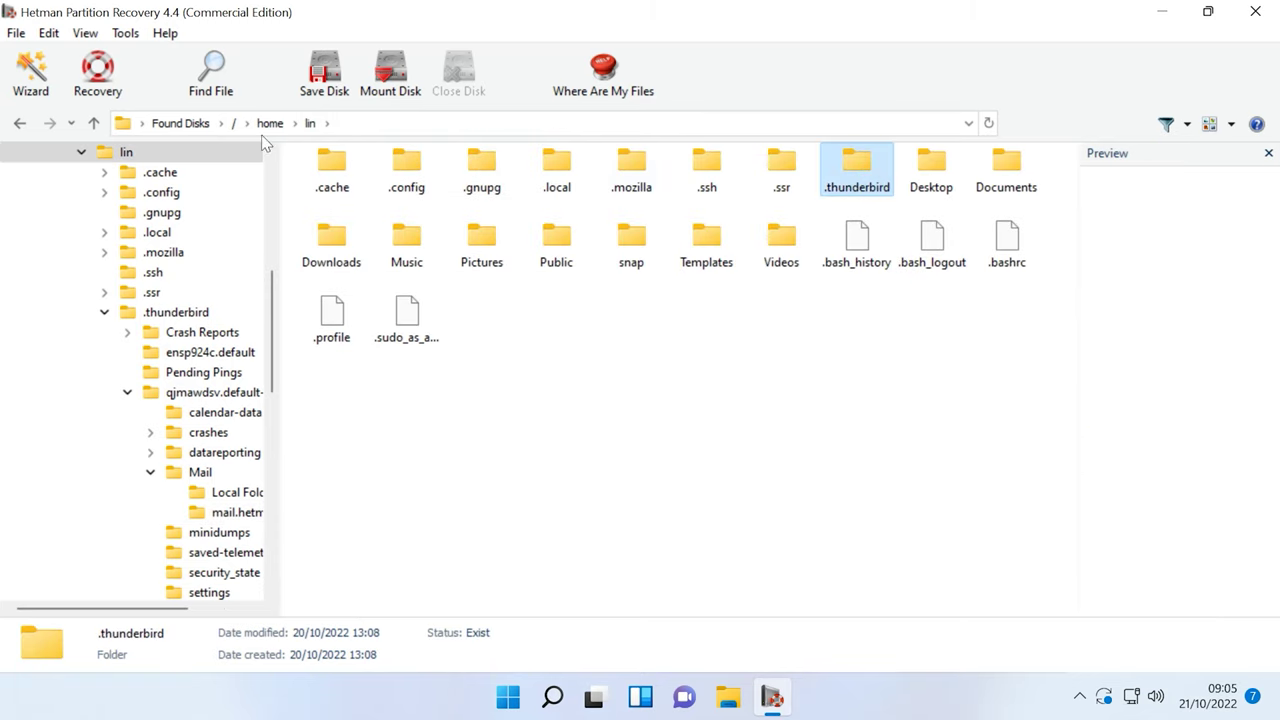
Save the recovered .thunderbird folder to C:\2\ on the hard disk, keeping unknown symbols in file names
click(98, 75)
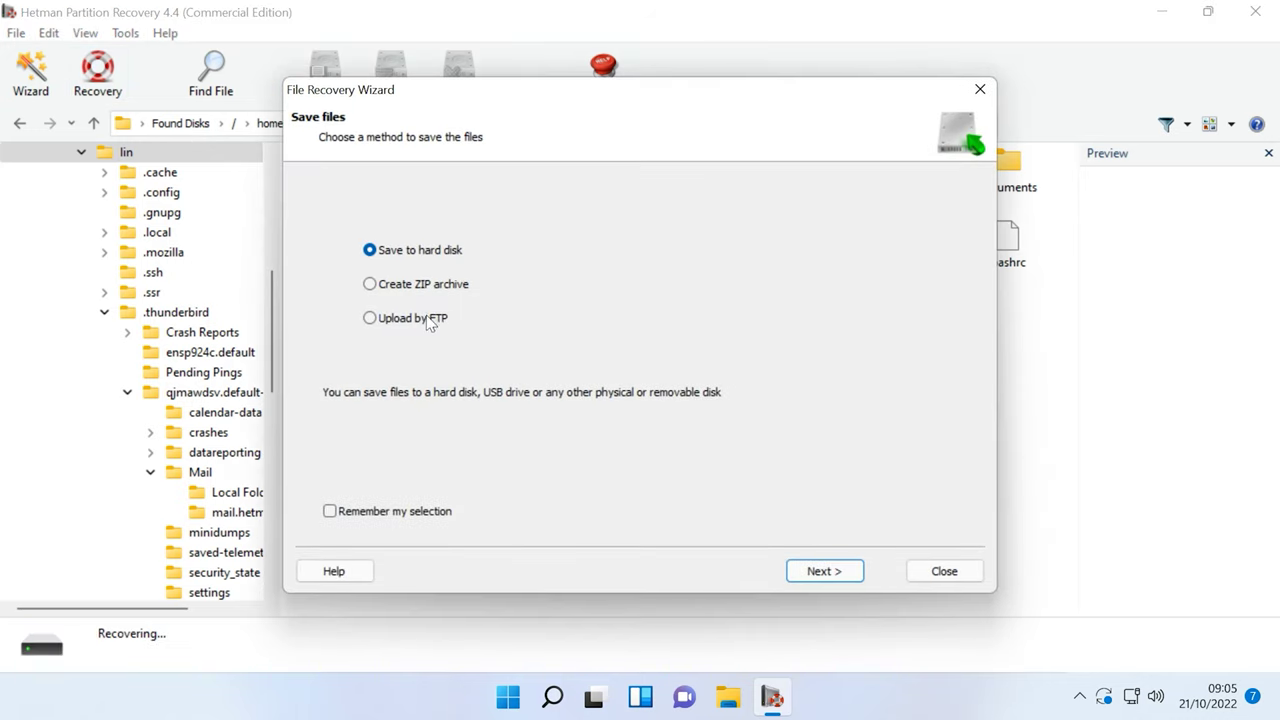
click(822, 571)
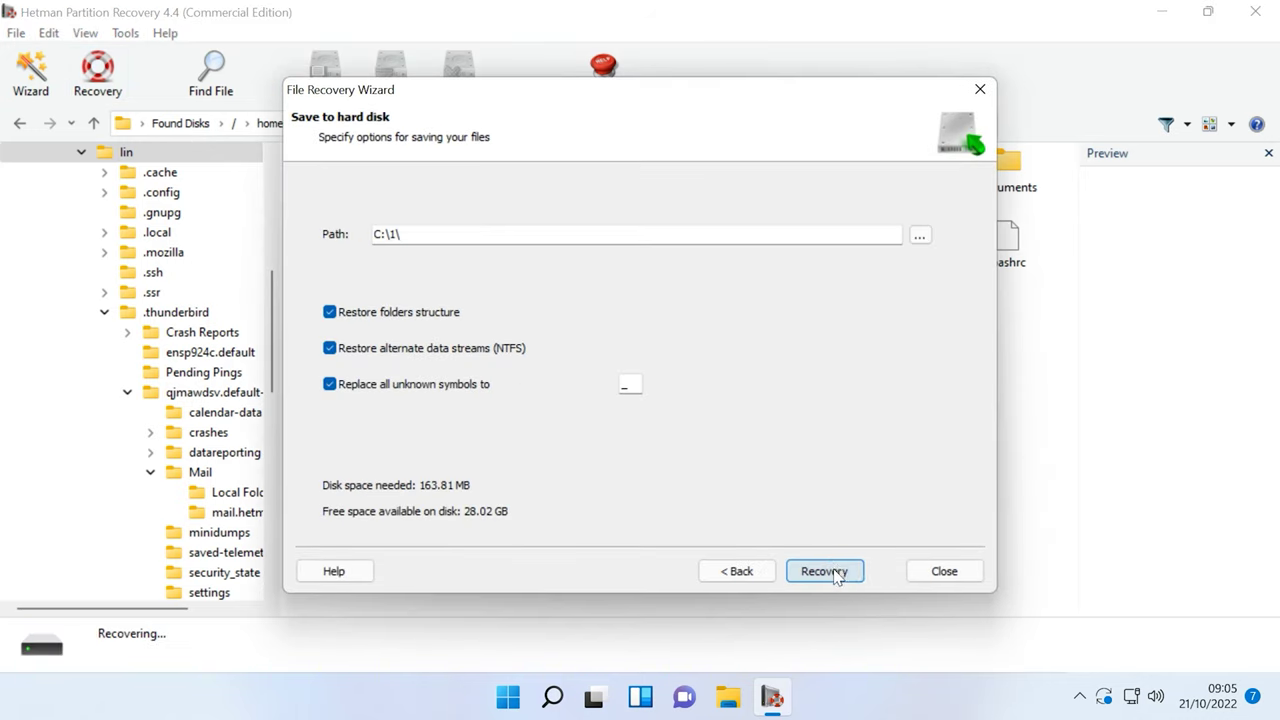
click(400, 236)
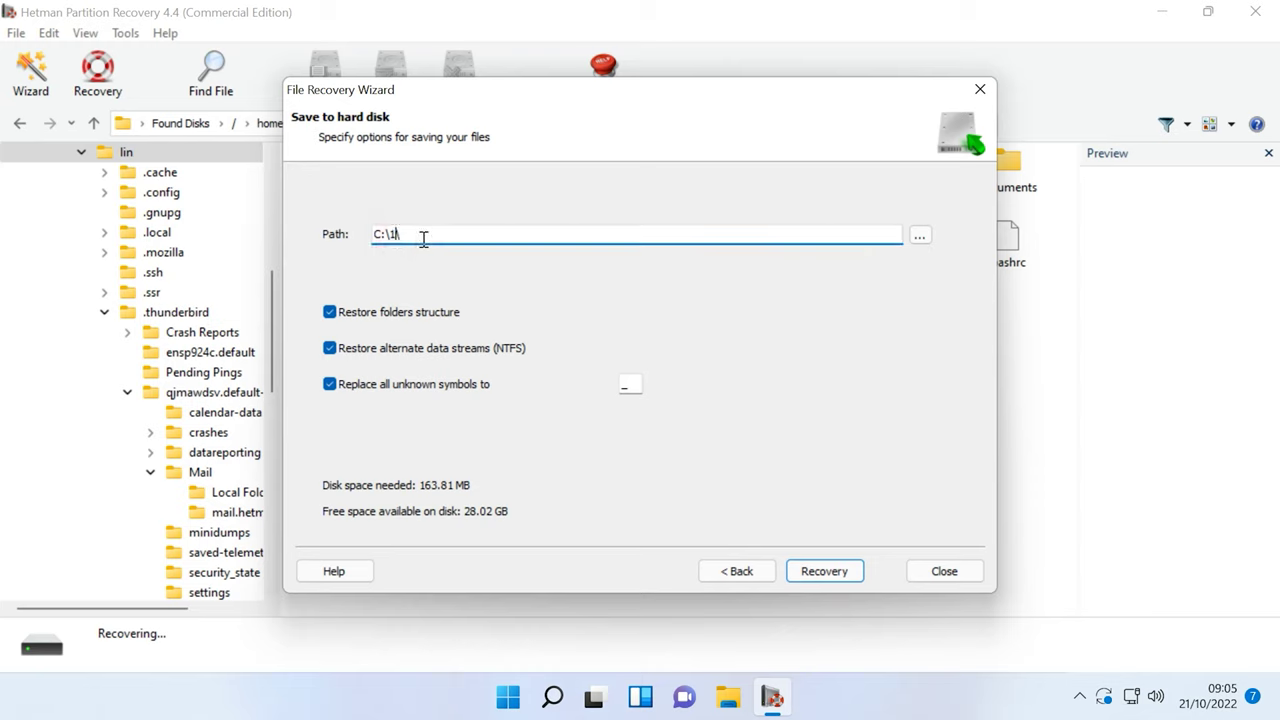
text(2\)
click(378, 390)
click(825, 574)
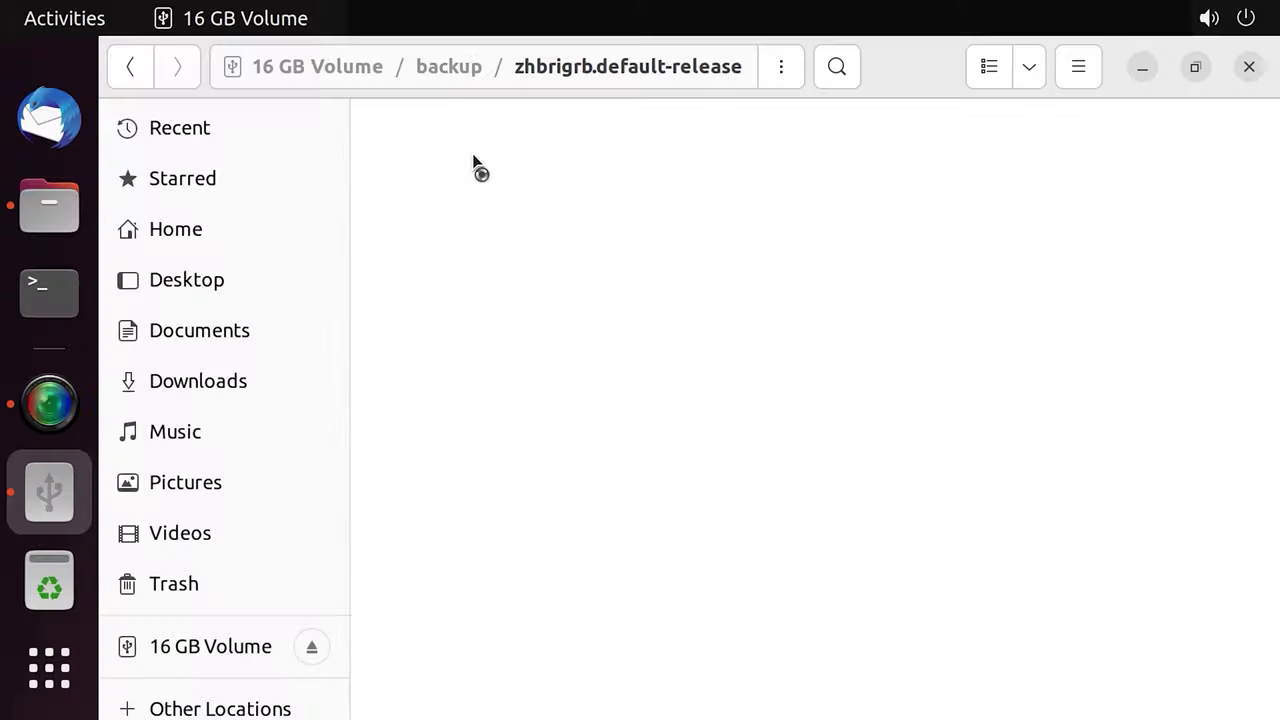
Select and copy every item in the backed-up zhbrigrb.default-release profile
right_click(481, 237)
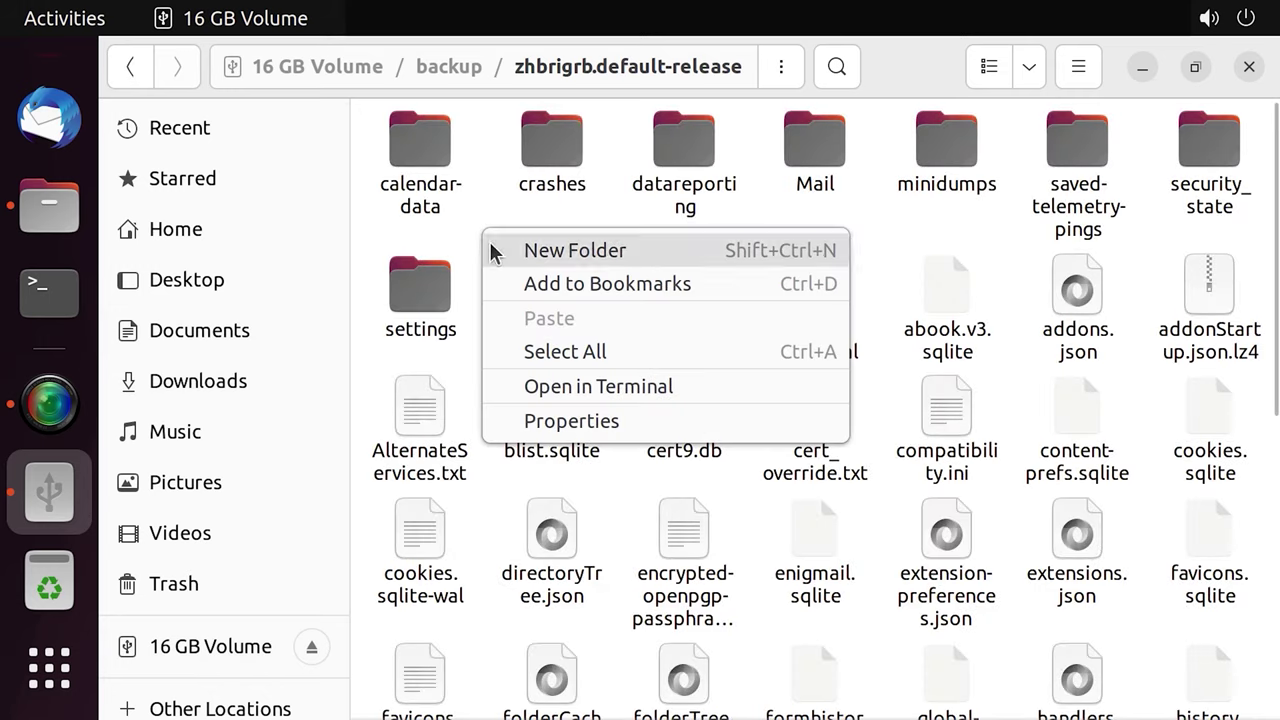
click(566, 352)
right_click(565, 302)
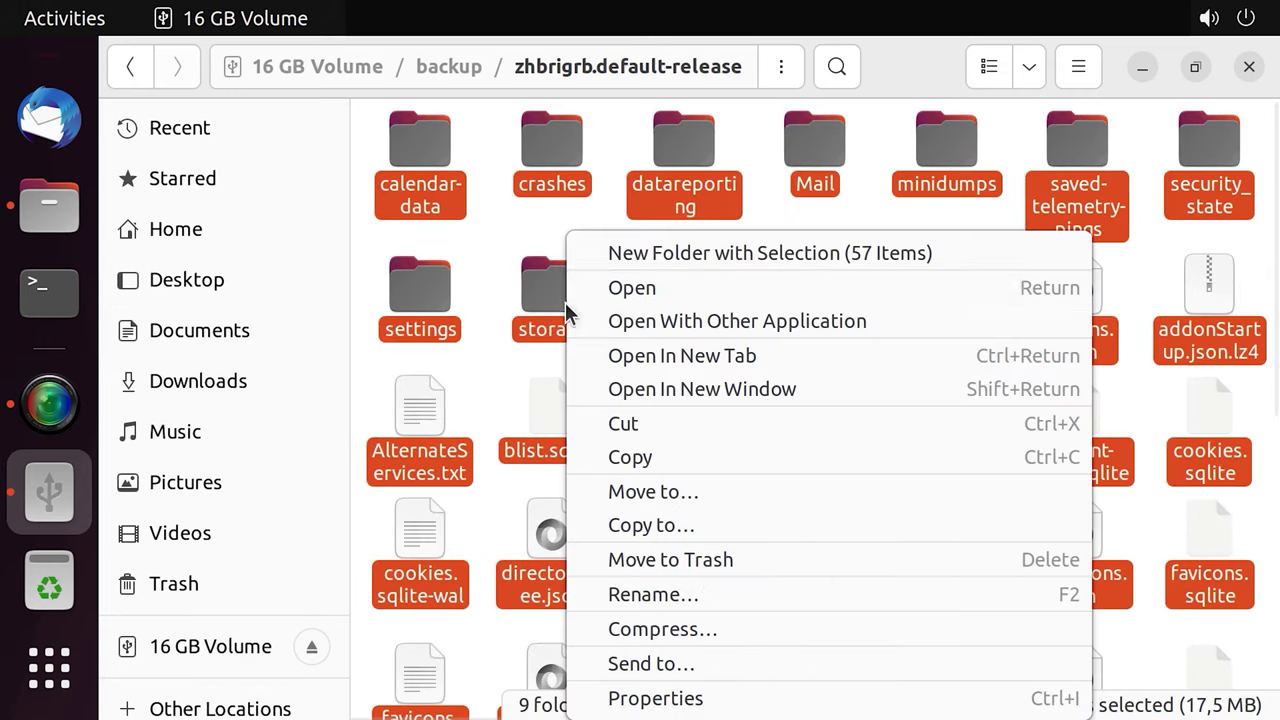
click(638, 459)
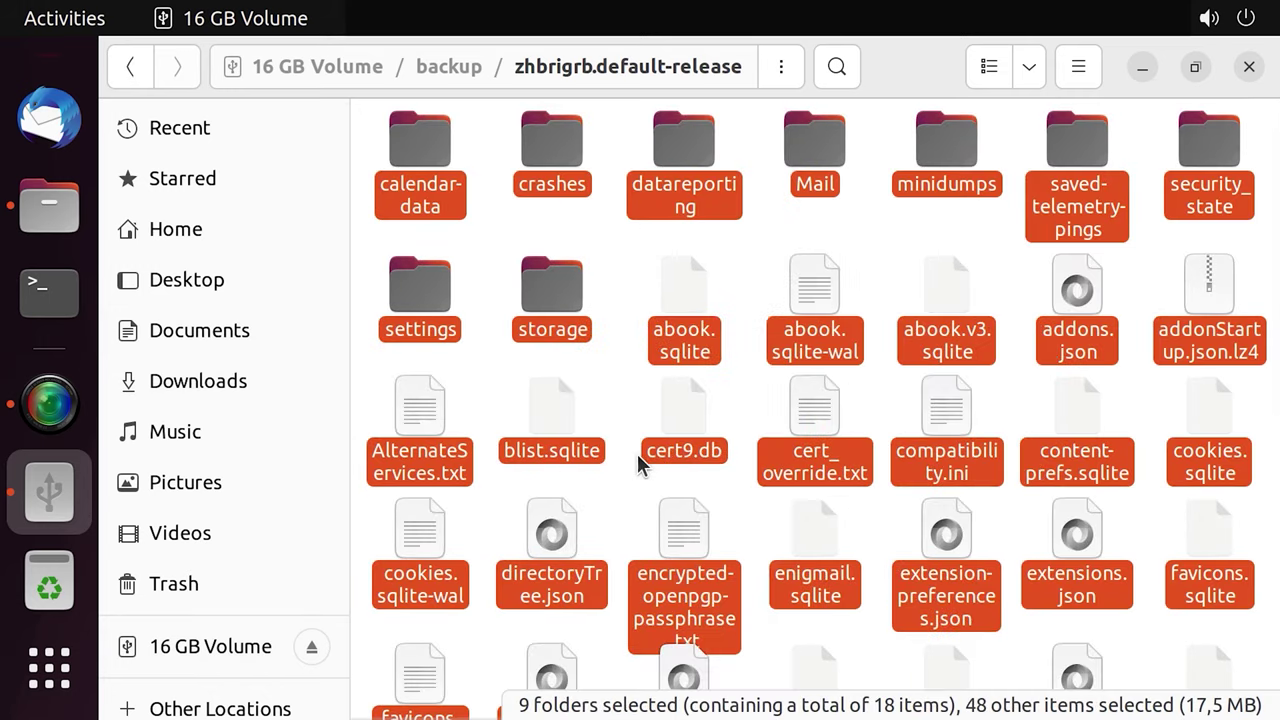
Paste the items into qjmawdsv.default-release, merging all folders and replacing all files
click(28, 222)
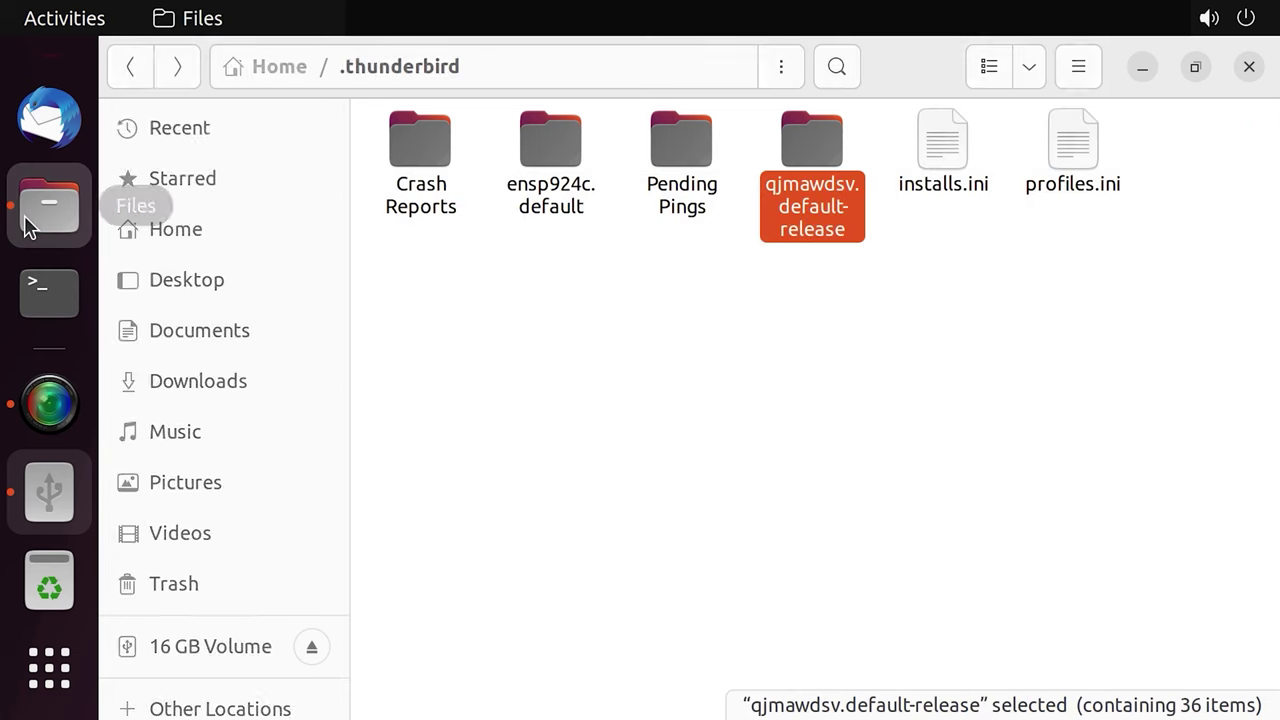
double_click(835, 218)
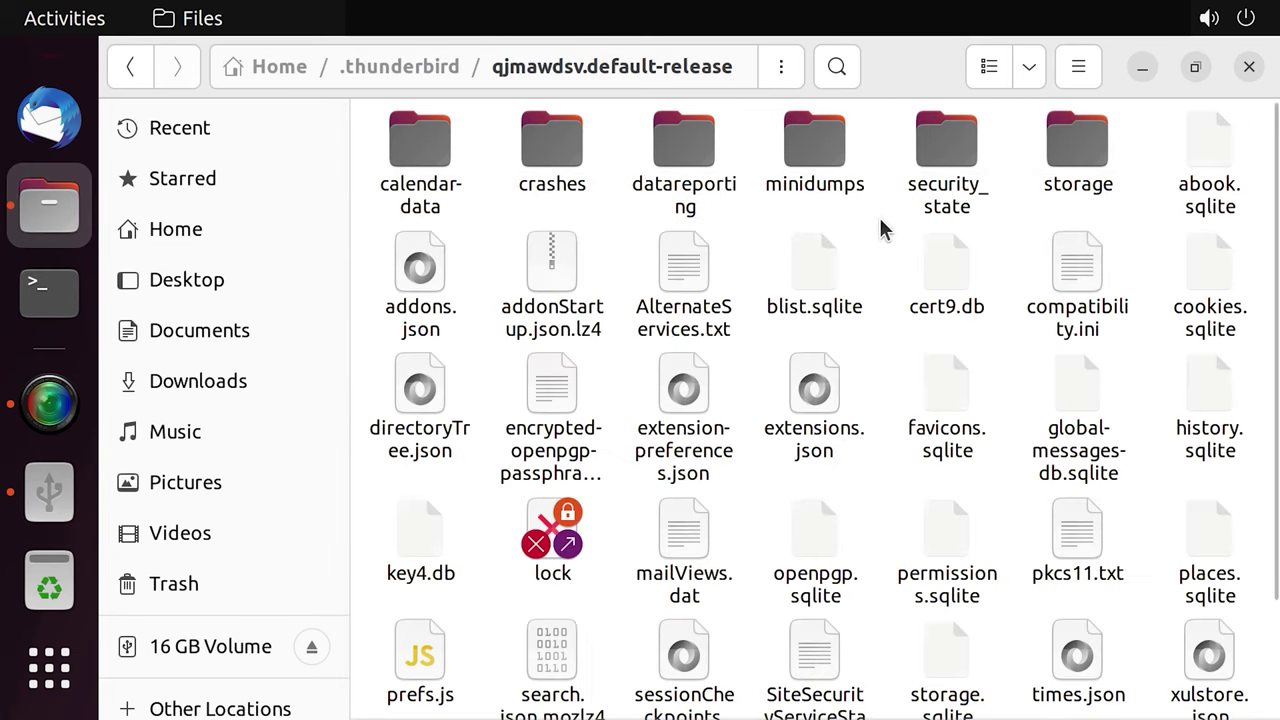
right_click(879, 228)
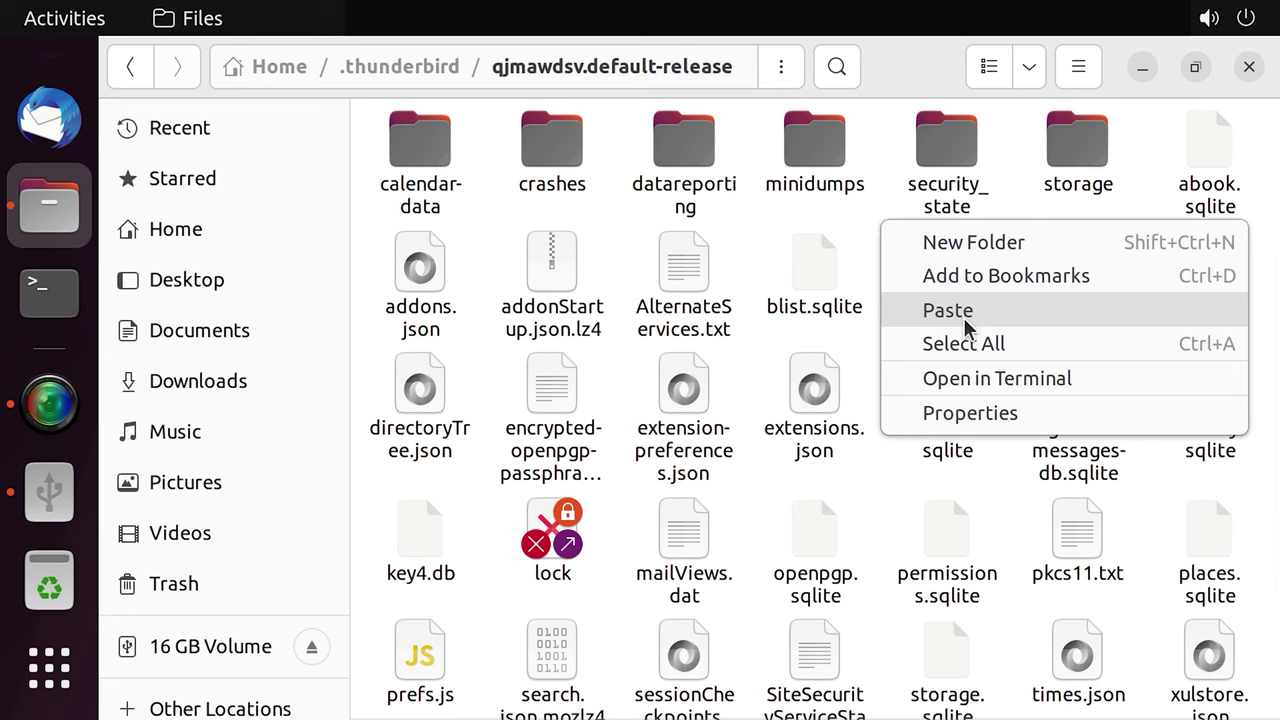
click(963, 318)
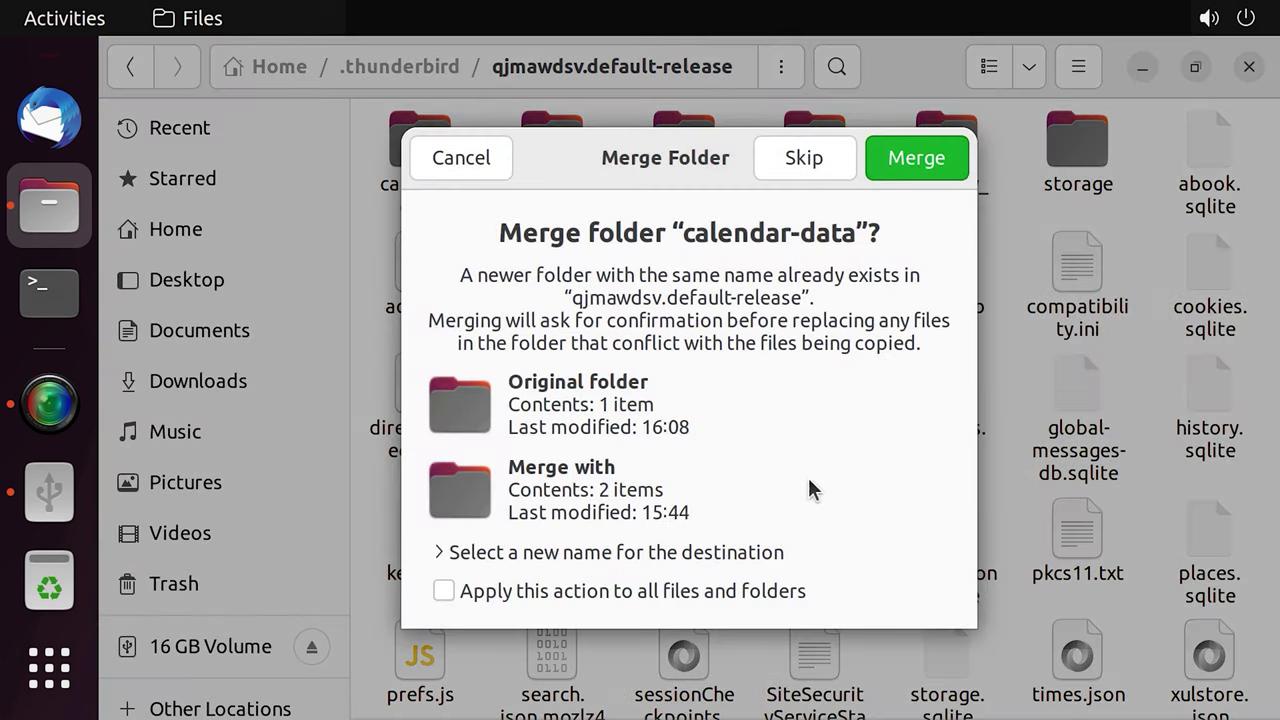
click(712, 590)
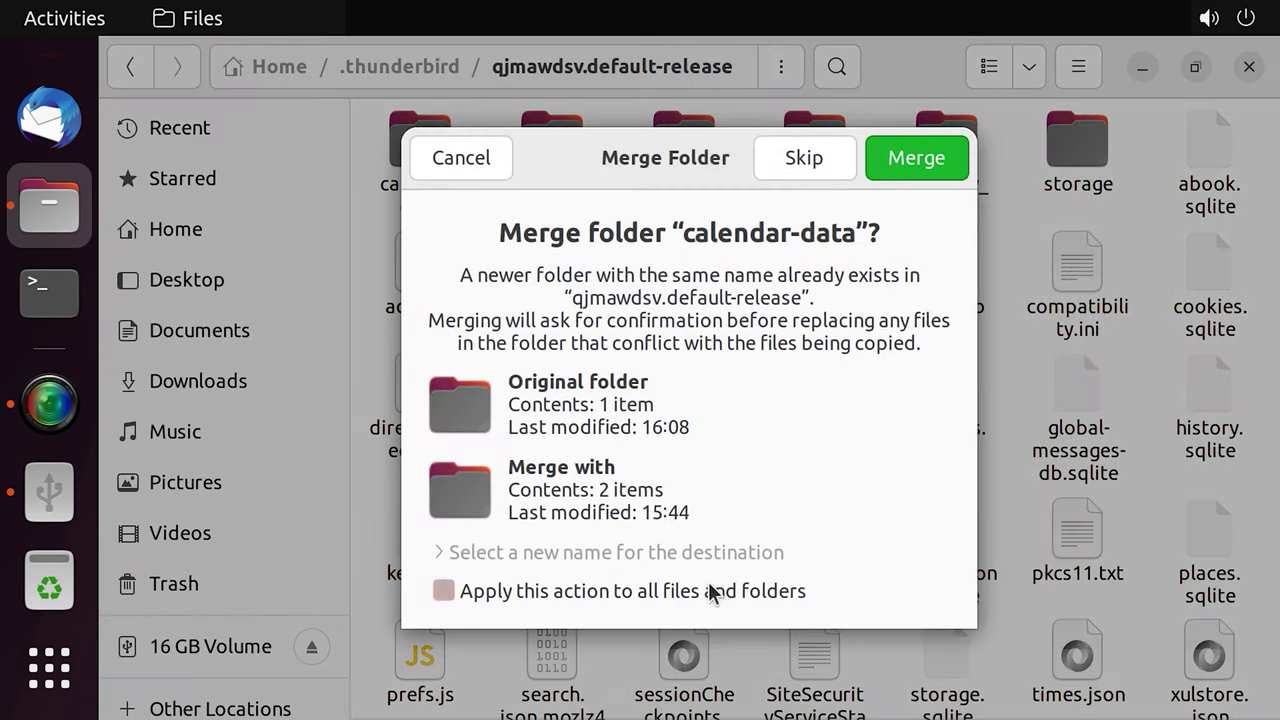
click(917, 168)
click(491, 586)
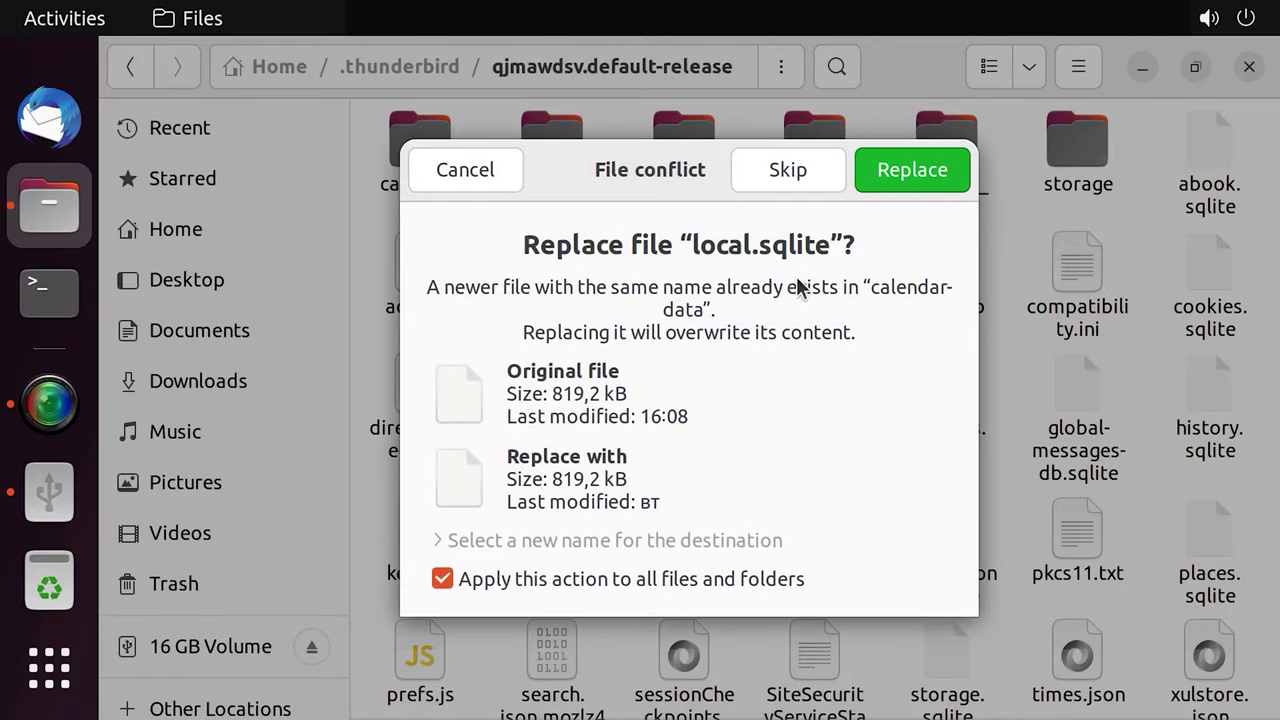
click(912, 172)
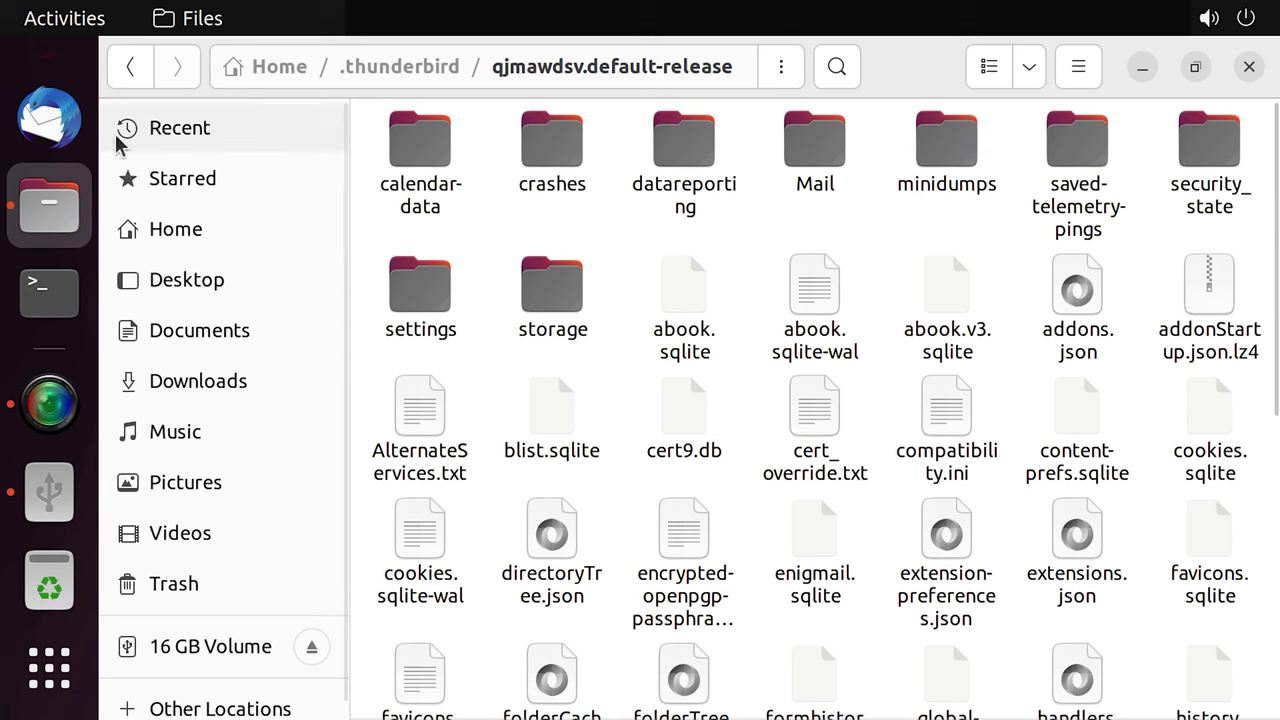
Launch Thunderbird and enter the account password to load the 24-message Inbox
click(50, 120)
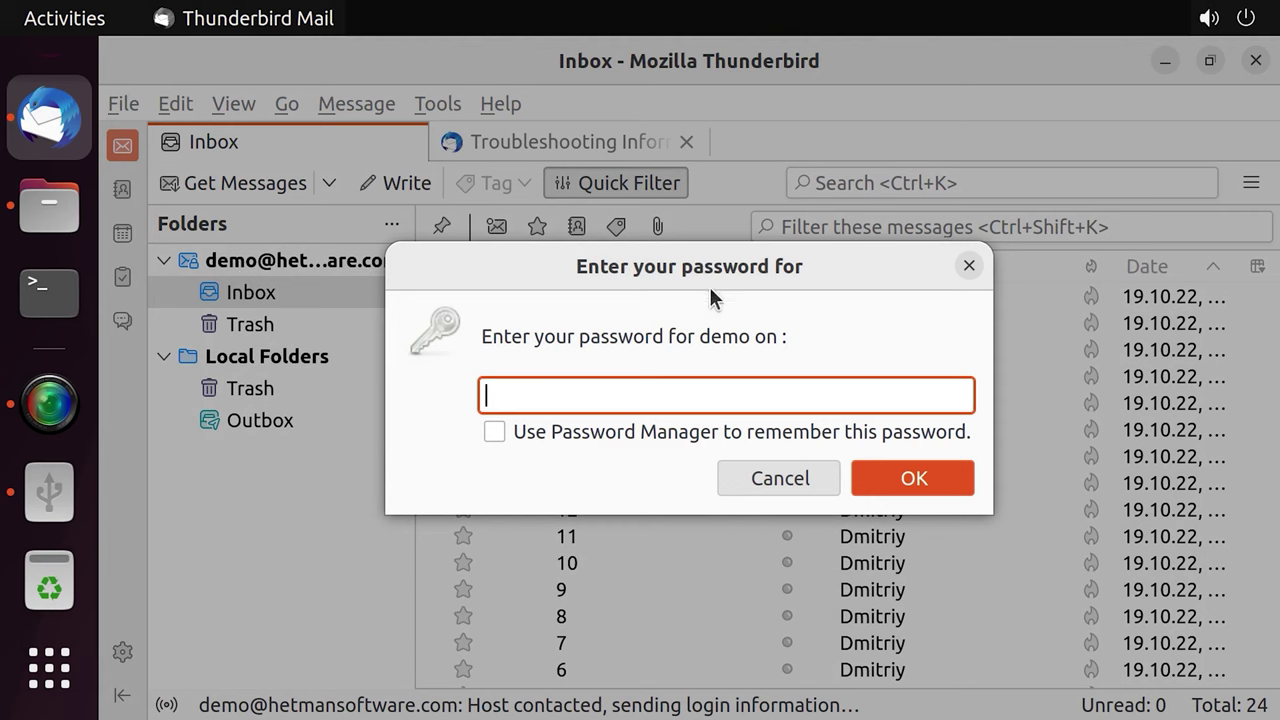
text(******)
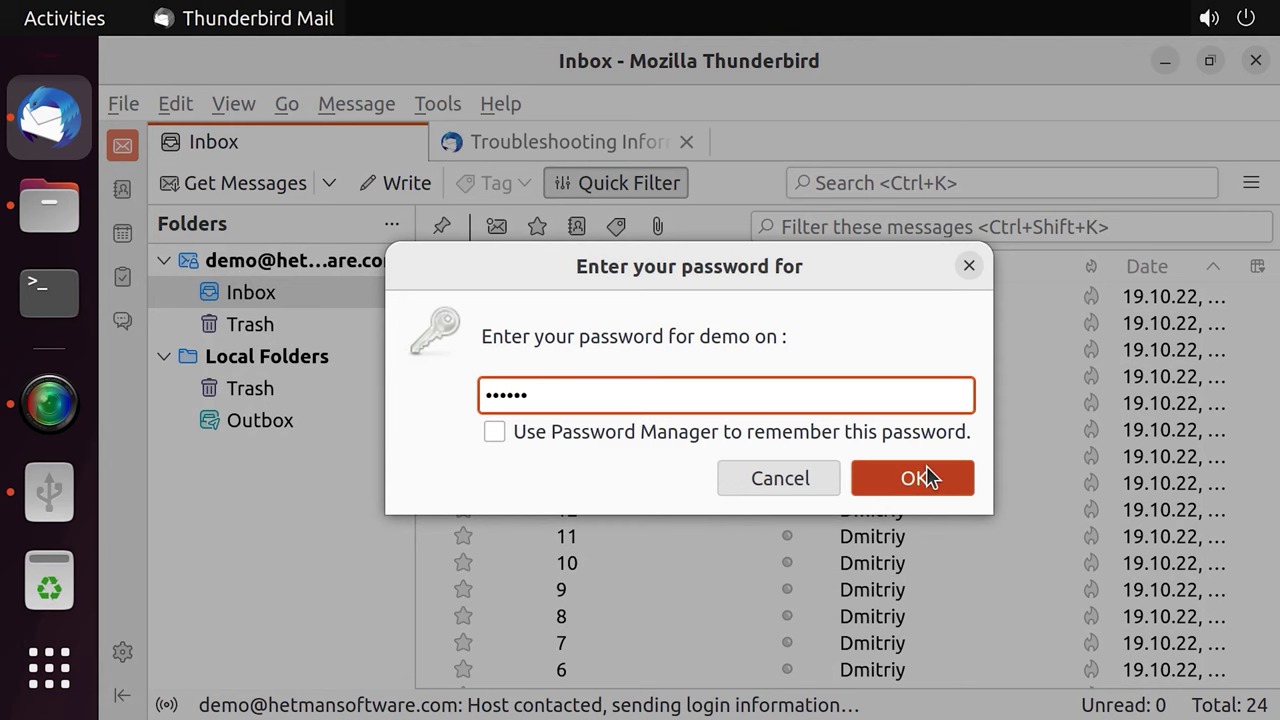
click(921, 478)
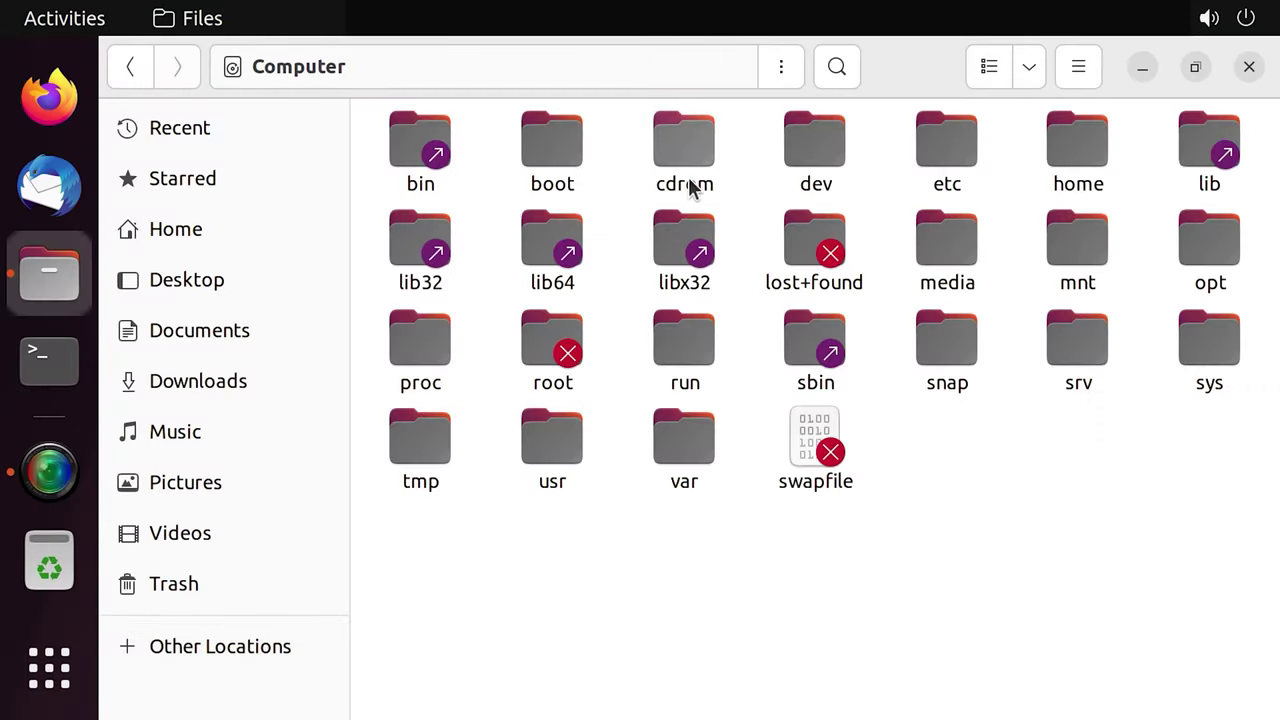
Browse to home/lin/.thunderbird/qjmawdsv.default-release/Mail/mail.hetmansoftware.com
click(1092, 189)
double_click(1094, 190)
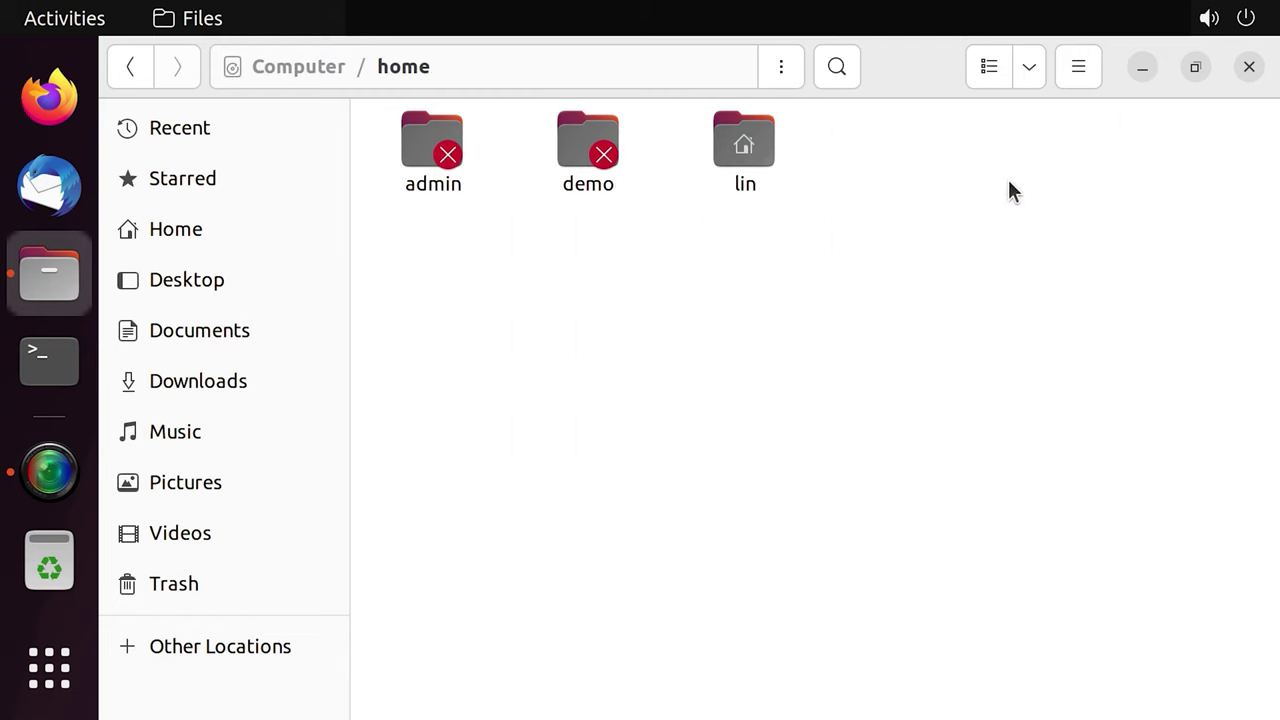
double_click(751, 178)
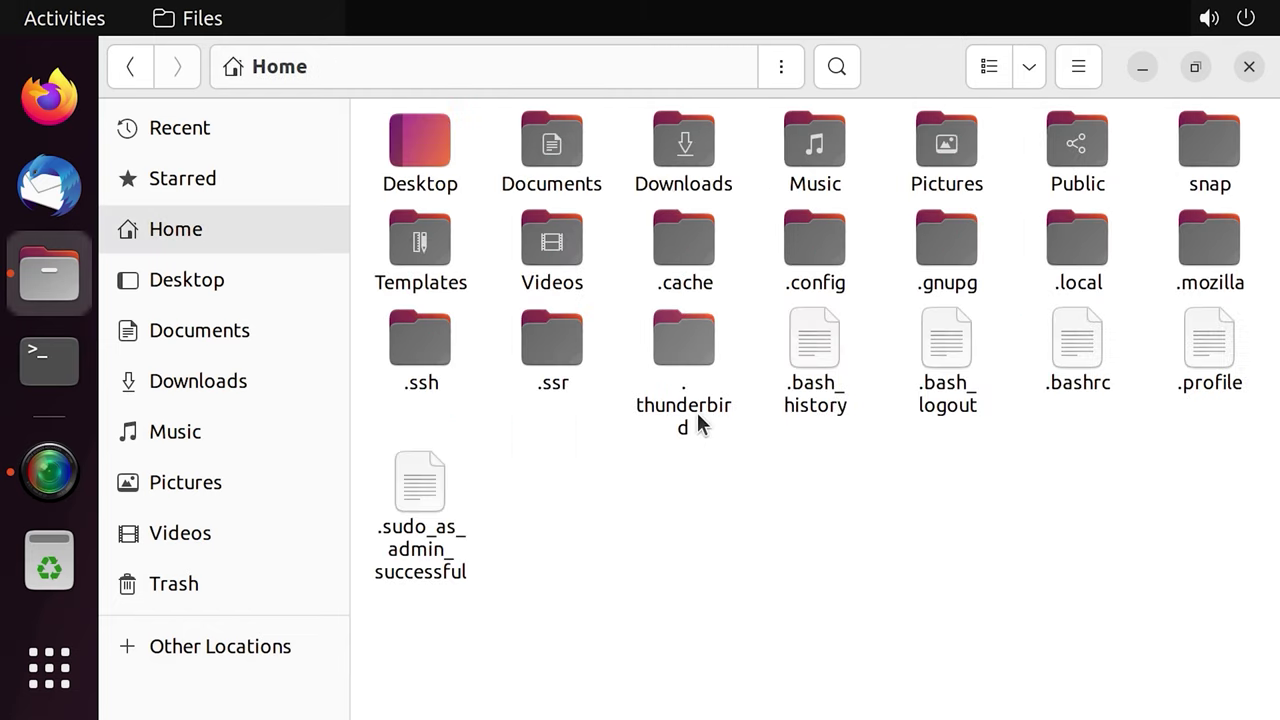
double_click(690, 420)
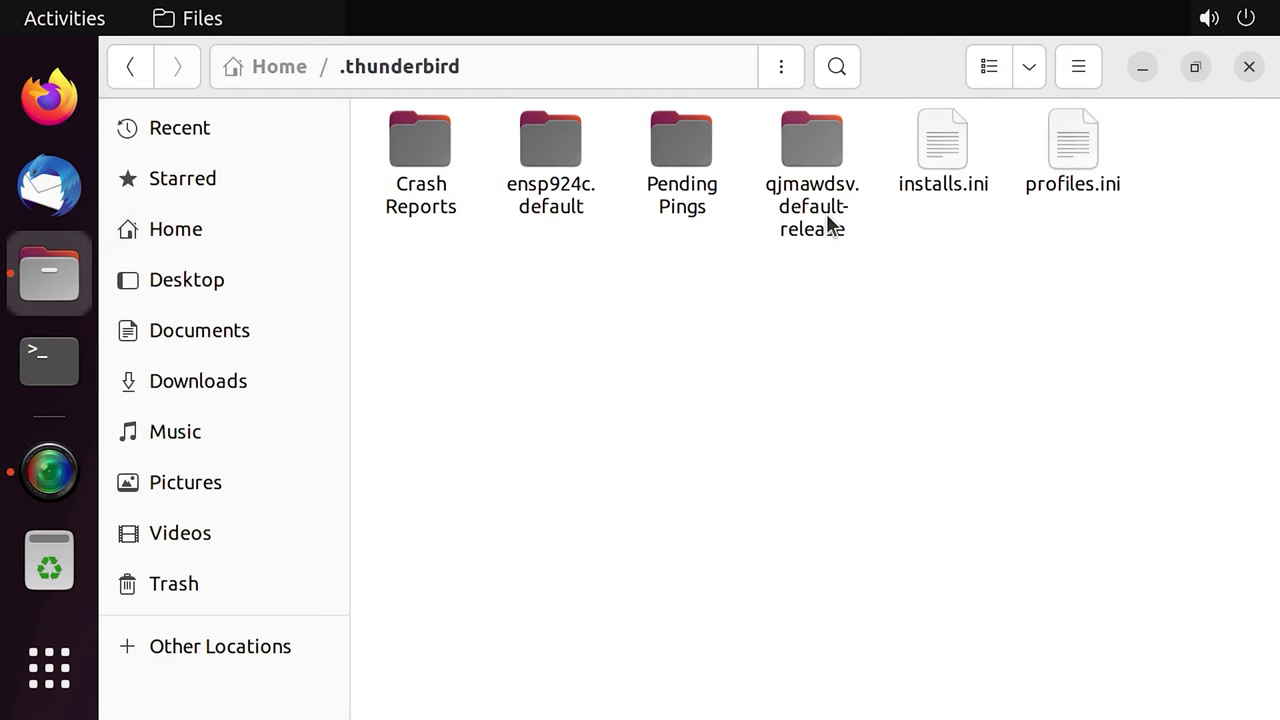
double_click(827, 216)
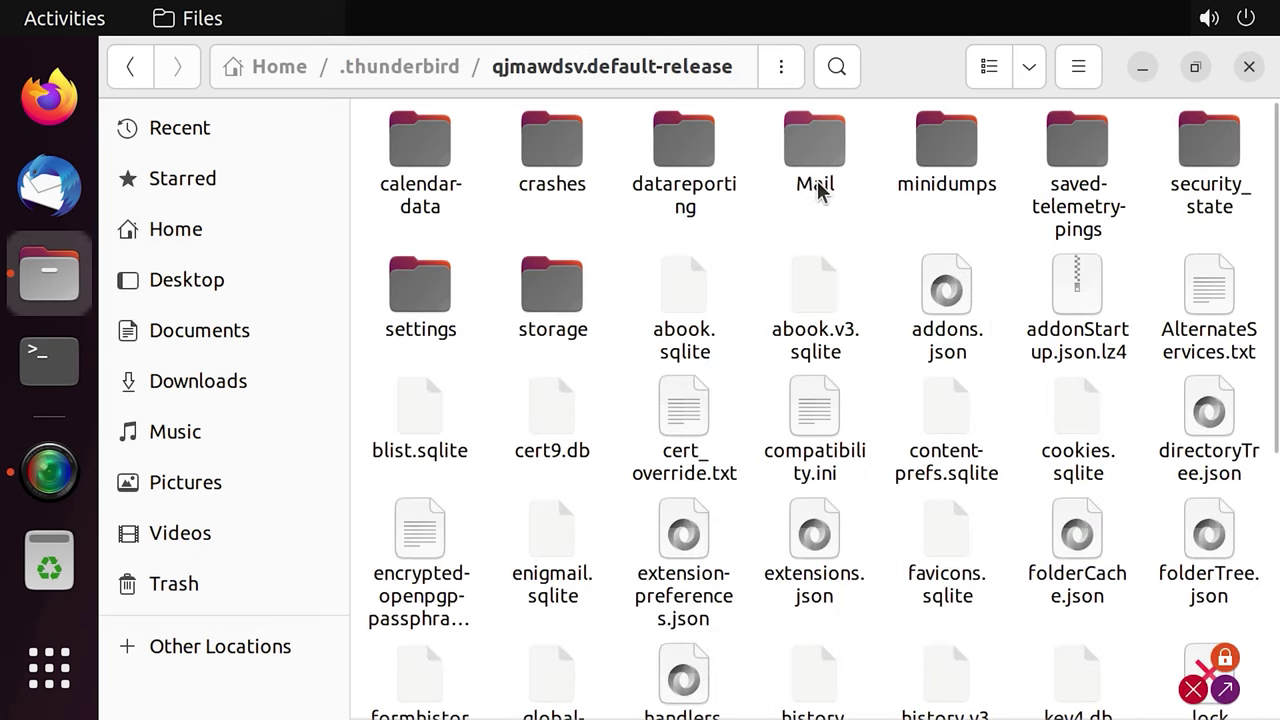
double_click(815, 188)
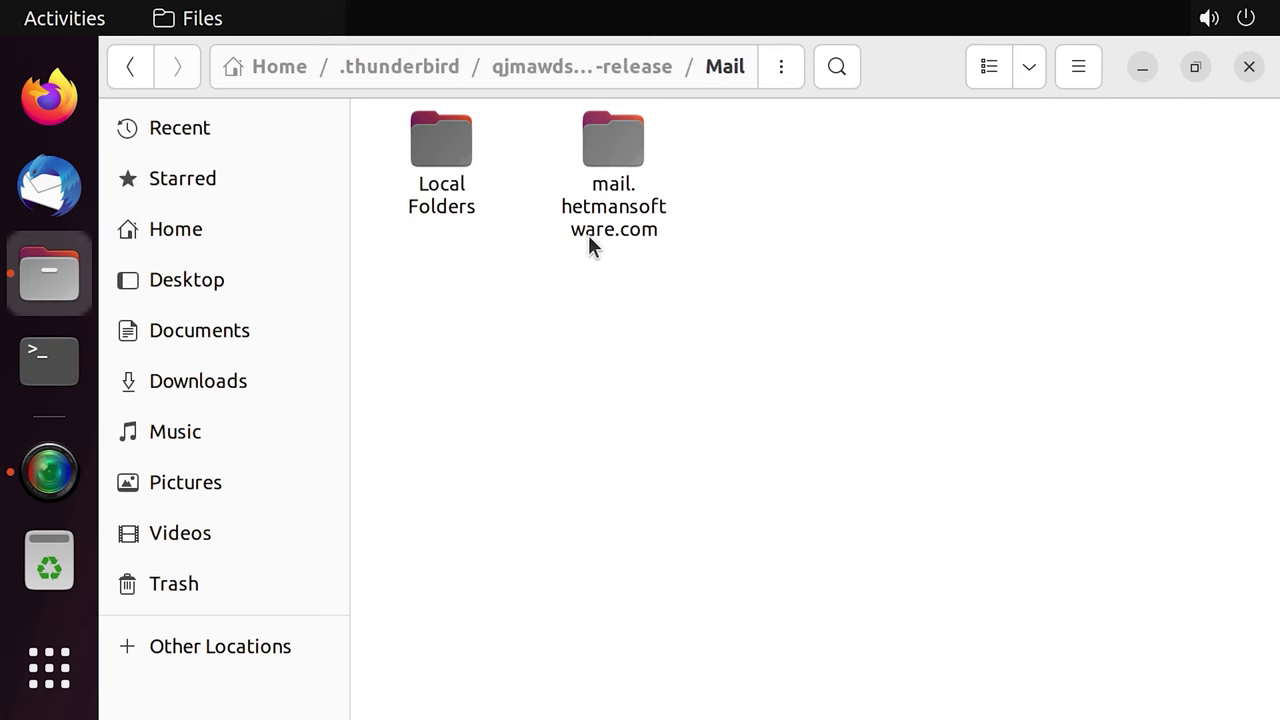
double_click(617, 228)
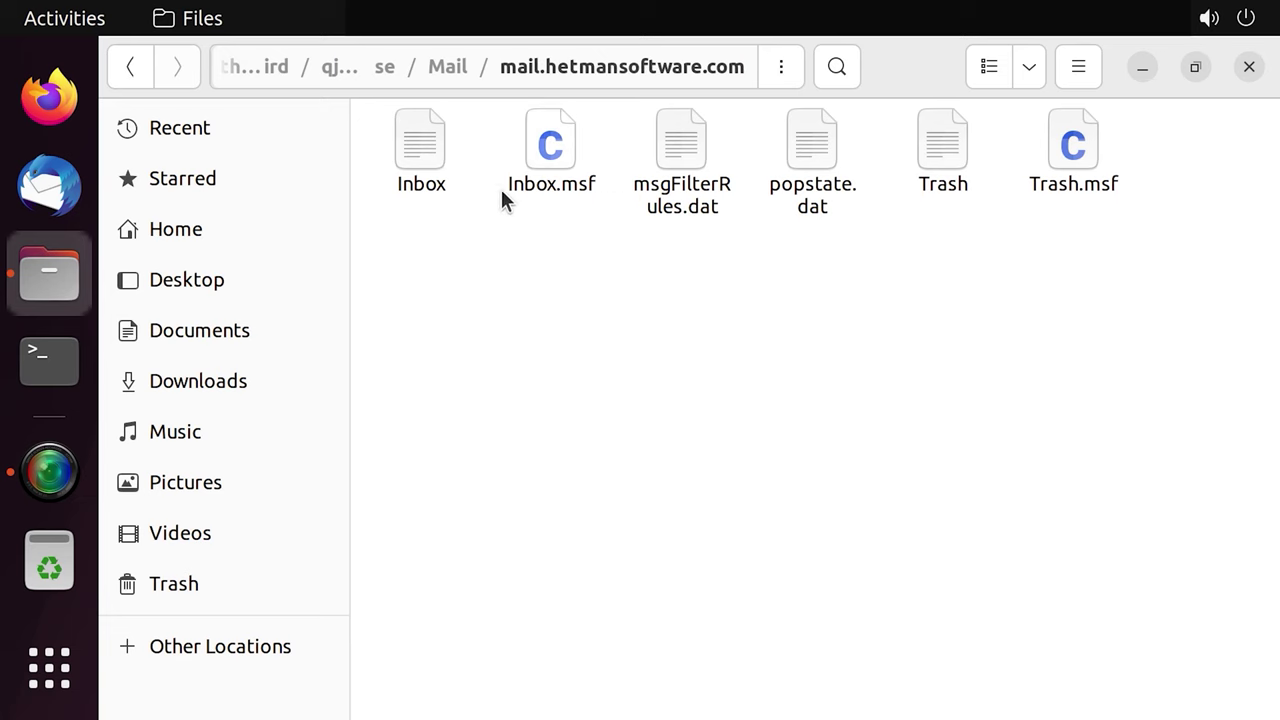
Open the Inbox mailbox file with Text Editor
click(401, 175)
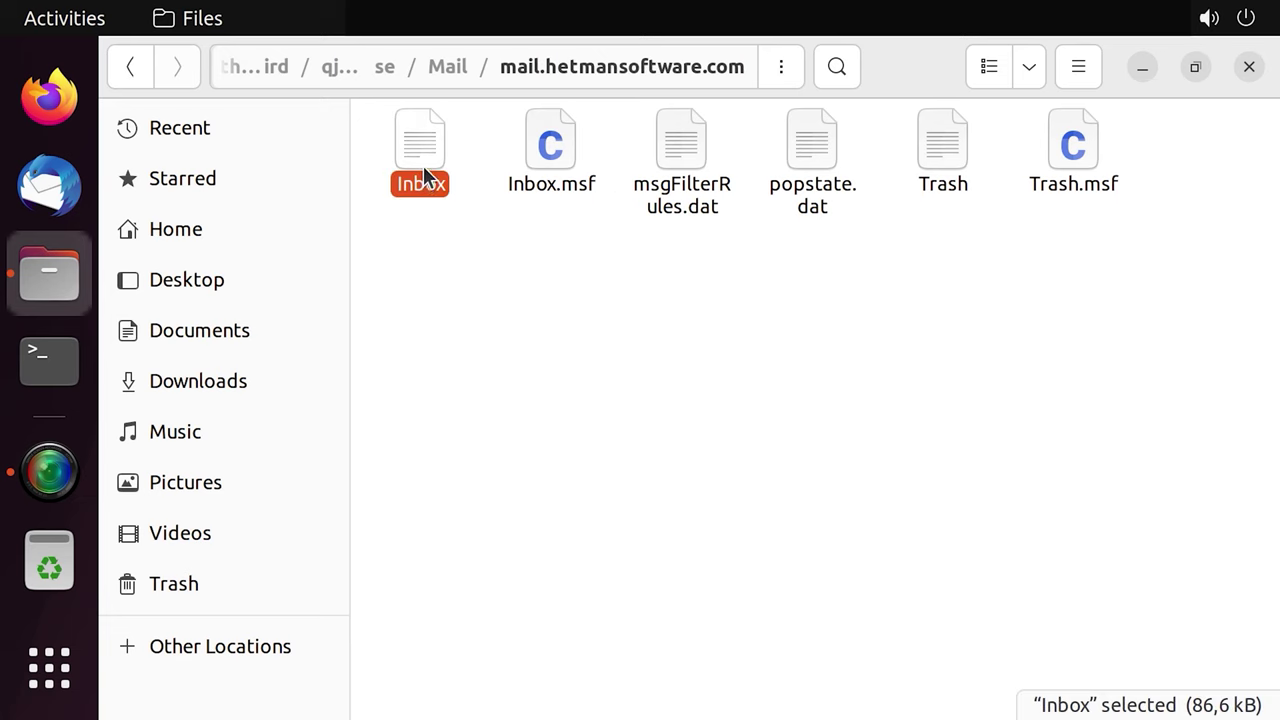
right_click(424, 170)
click(562, 191)
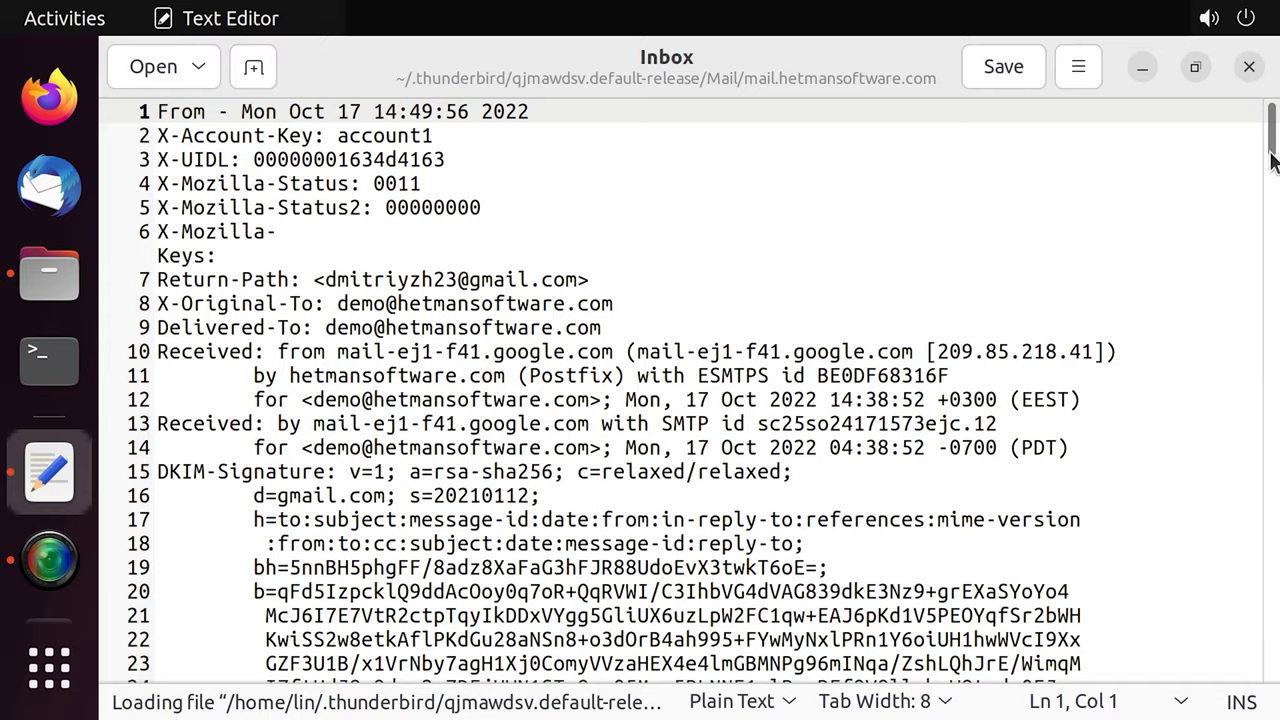
Scroll to the end of the raw Inbox file and back up to the last message
drag(1273, 148, 1273, 652)
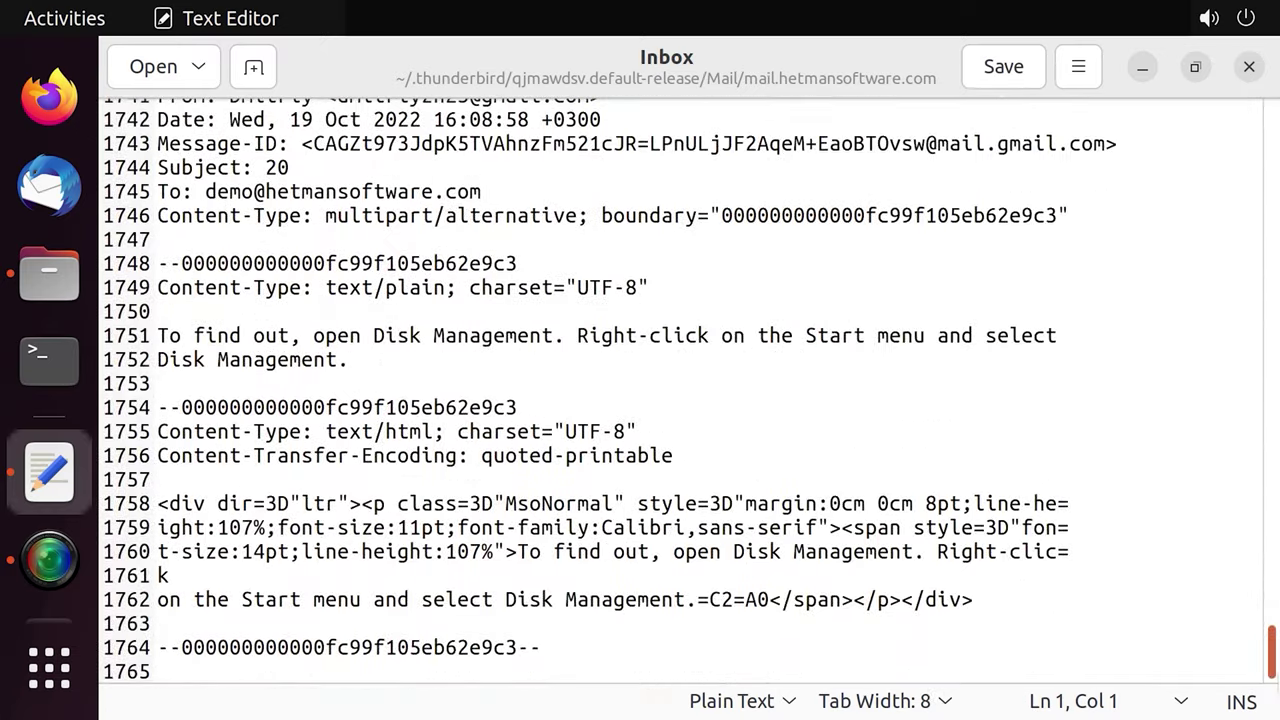
scroll(1045, 455, up, 10)
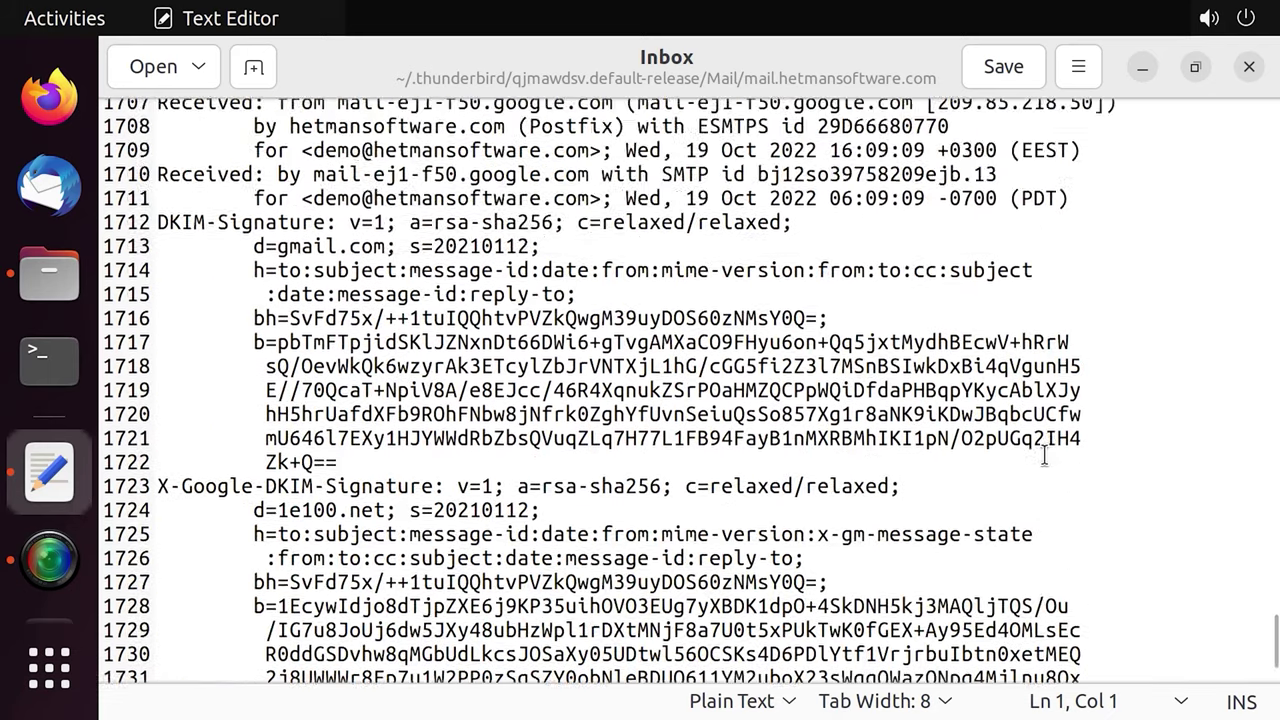
scroll(1045, 455, up, 2)
scroll(1045, 455, up, 1)
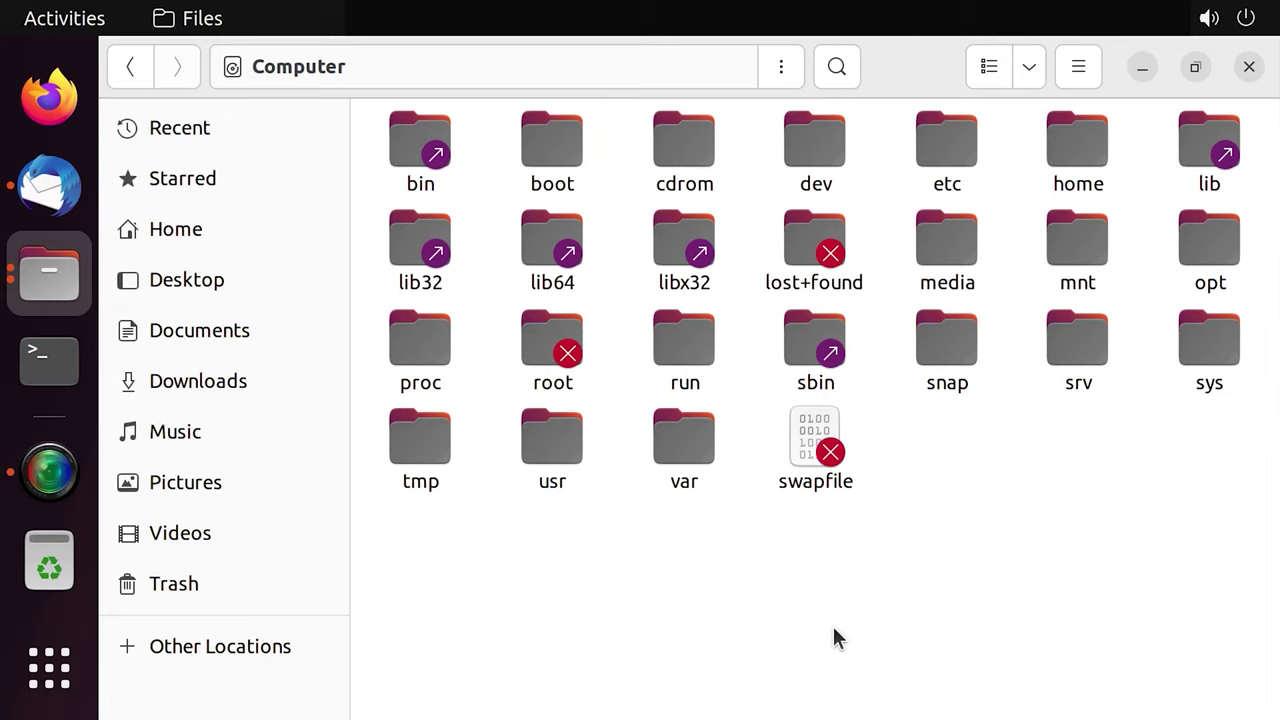
Check that the demo spool file in /var/mail is 0 bytes
double_click(689, 482)
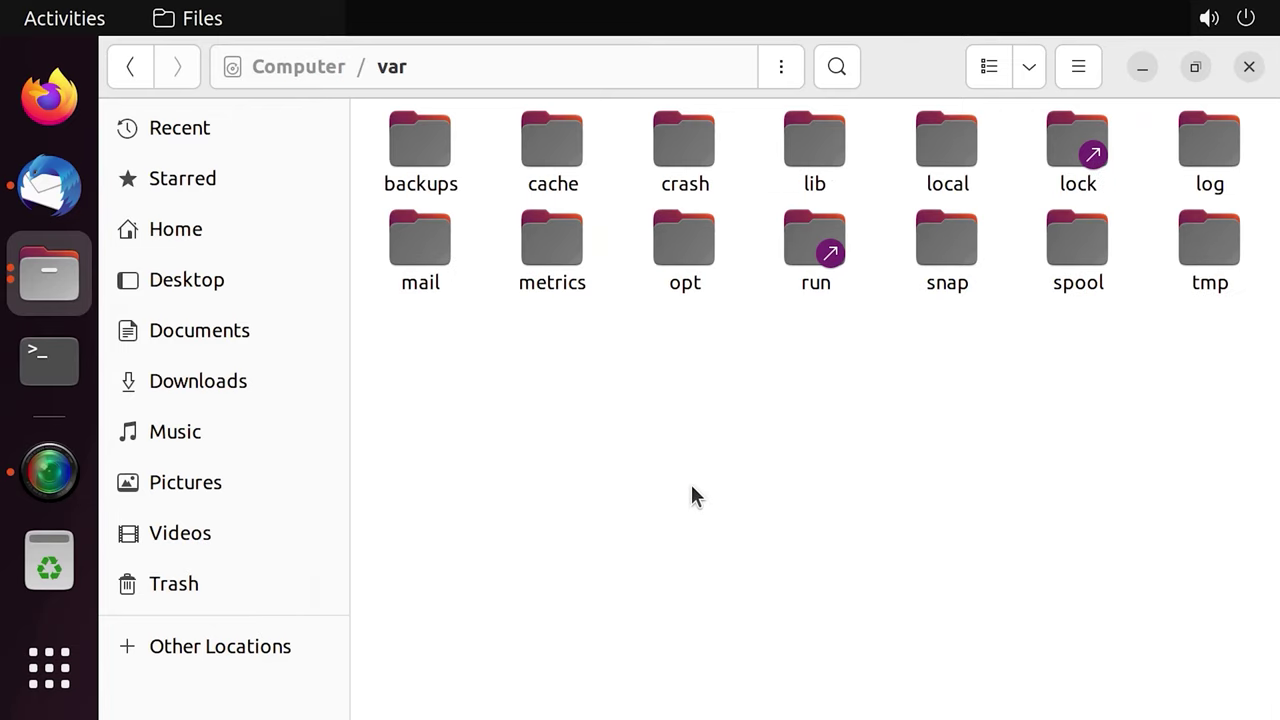
double_click(431, 285)
click(466, 203)
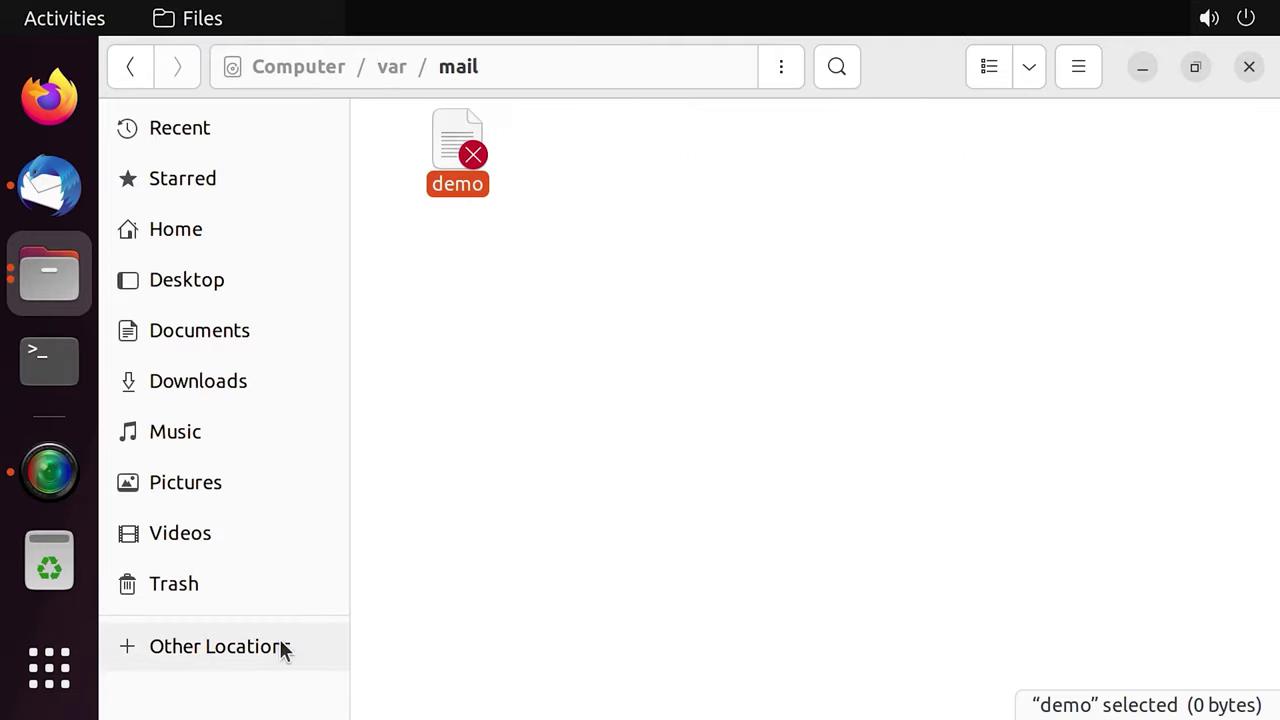
Open /home/demo from Other Locations, entering the administrator password
click(284, 647)
click(491, 190)
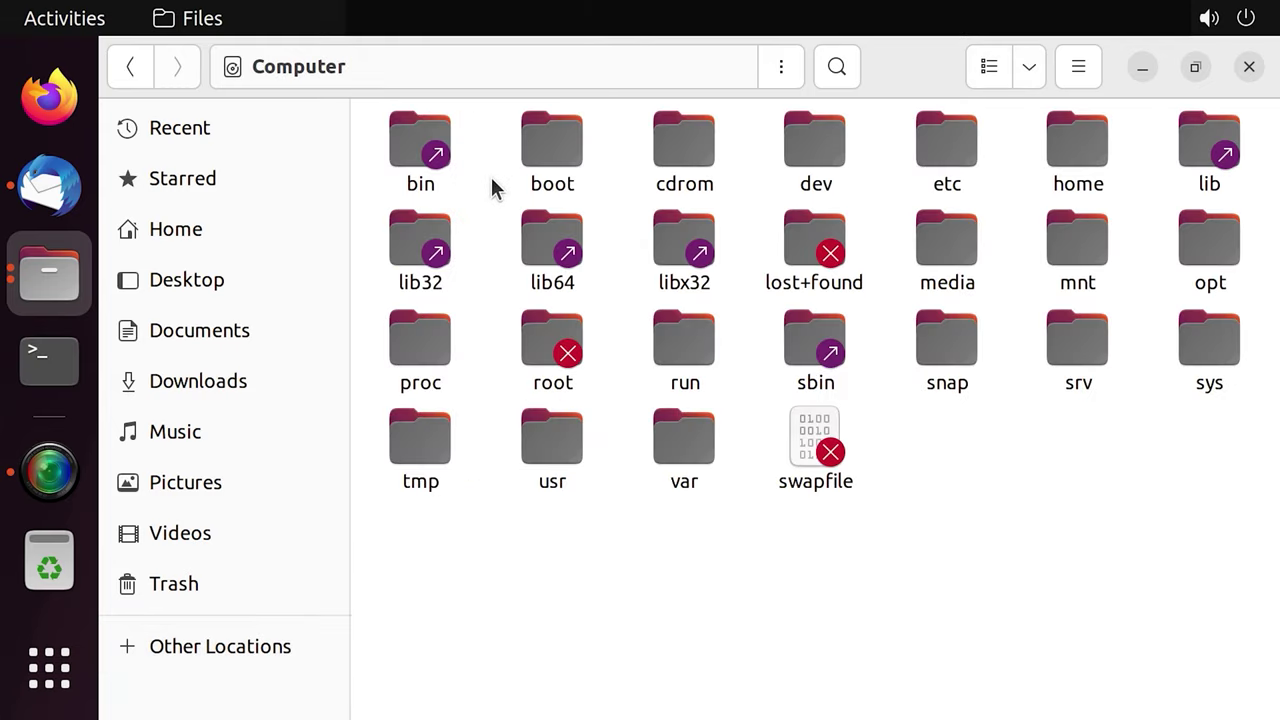
click(1097, 181)
double_click(1076, 170)
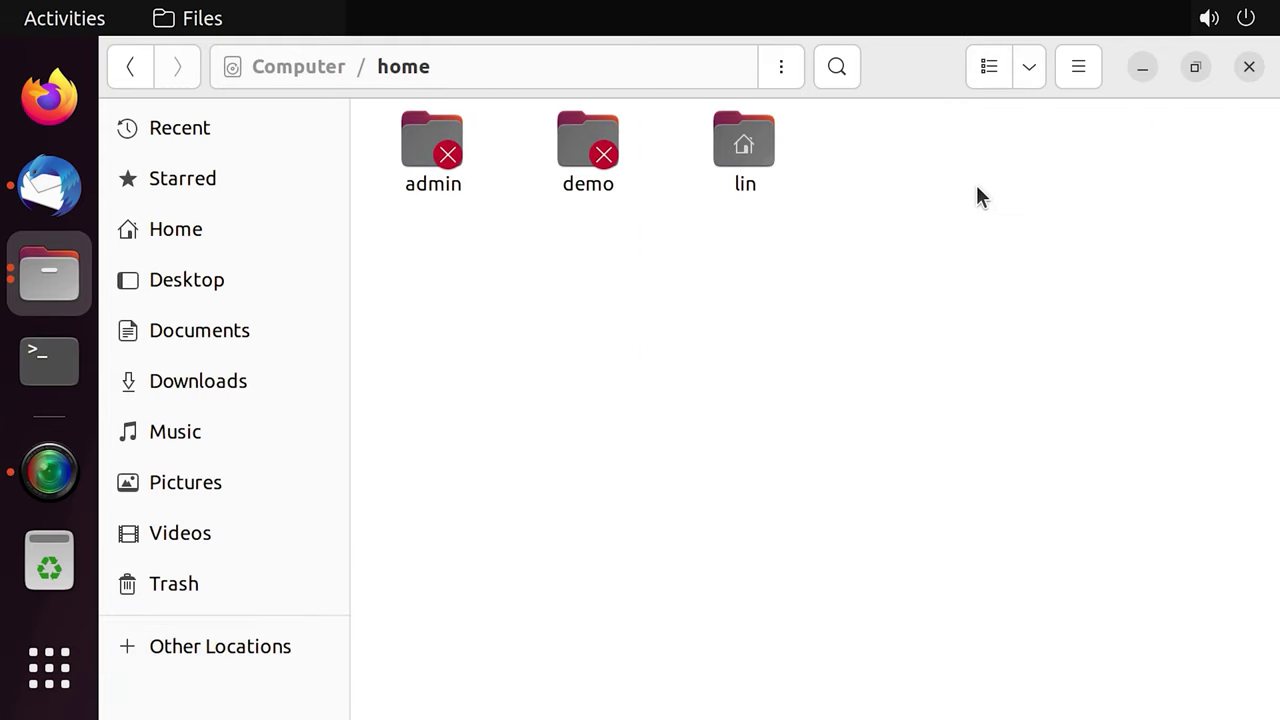
double_click(587, 185)
text(********)
key(Return)
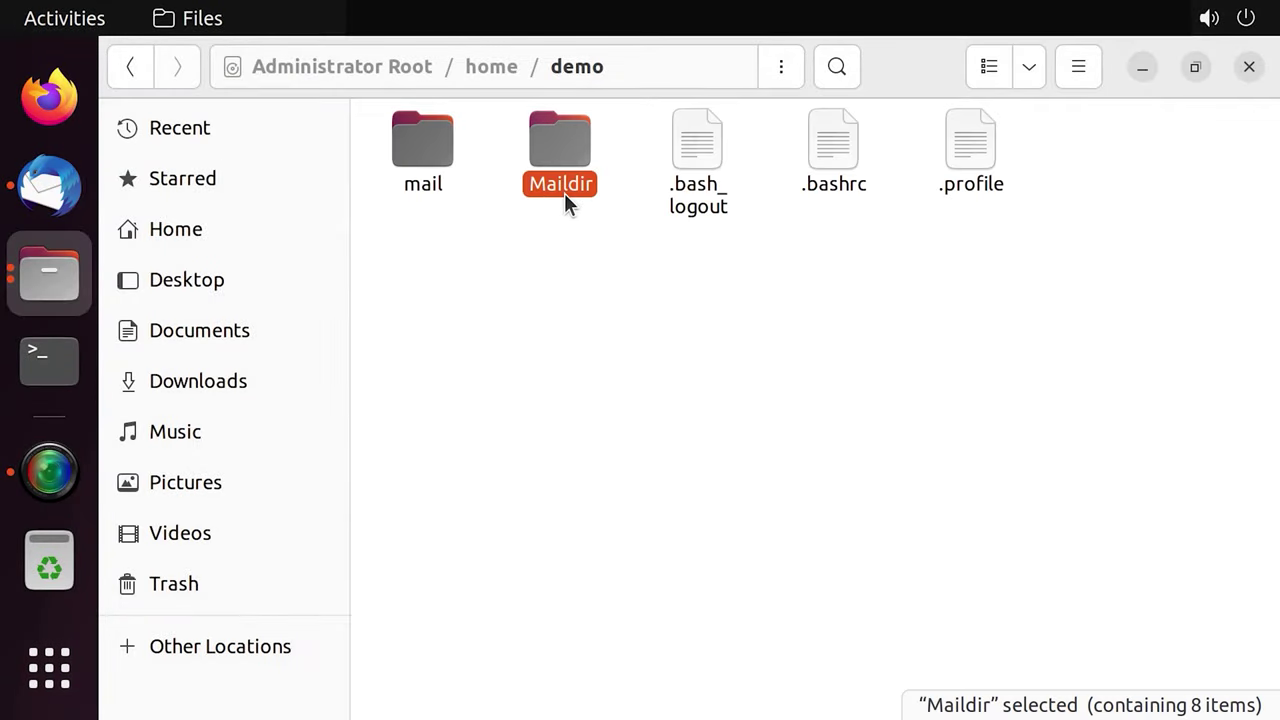
Open Maildir and check the item counts of cur, new and tmp
double_click(562, 195)
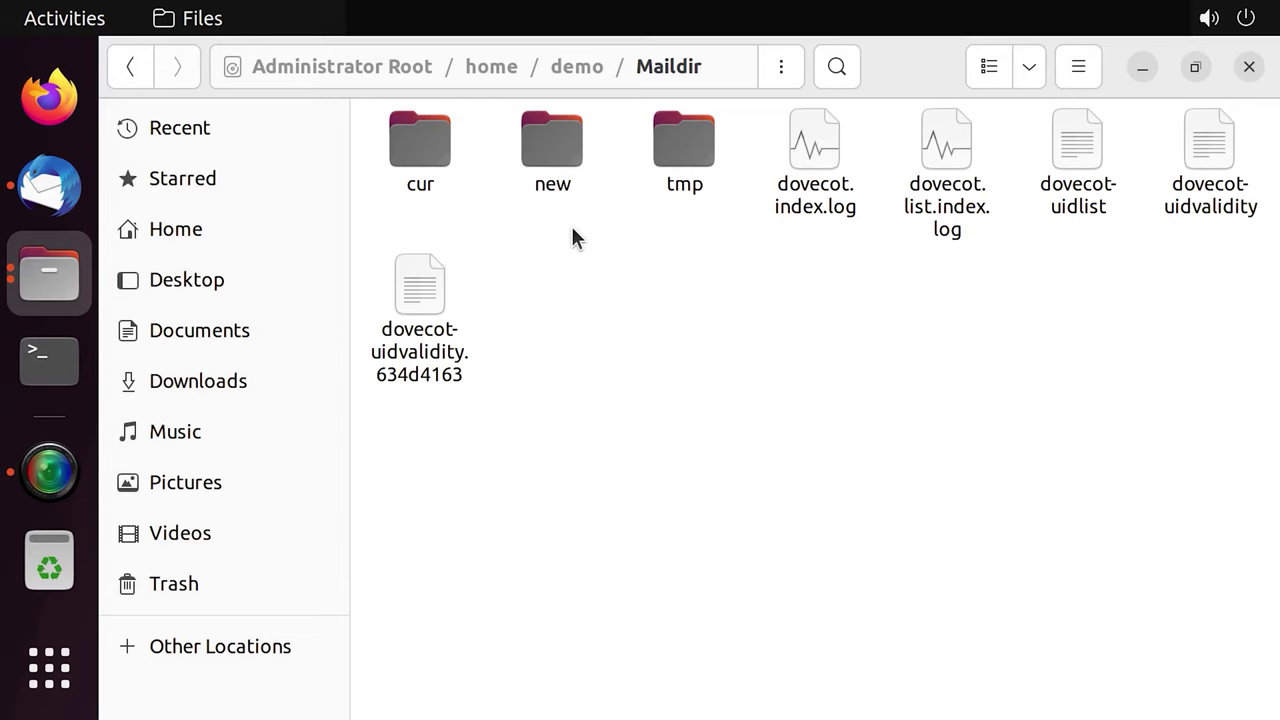
click(421, 152)
click(530, 149)
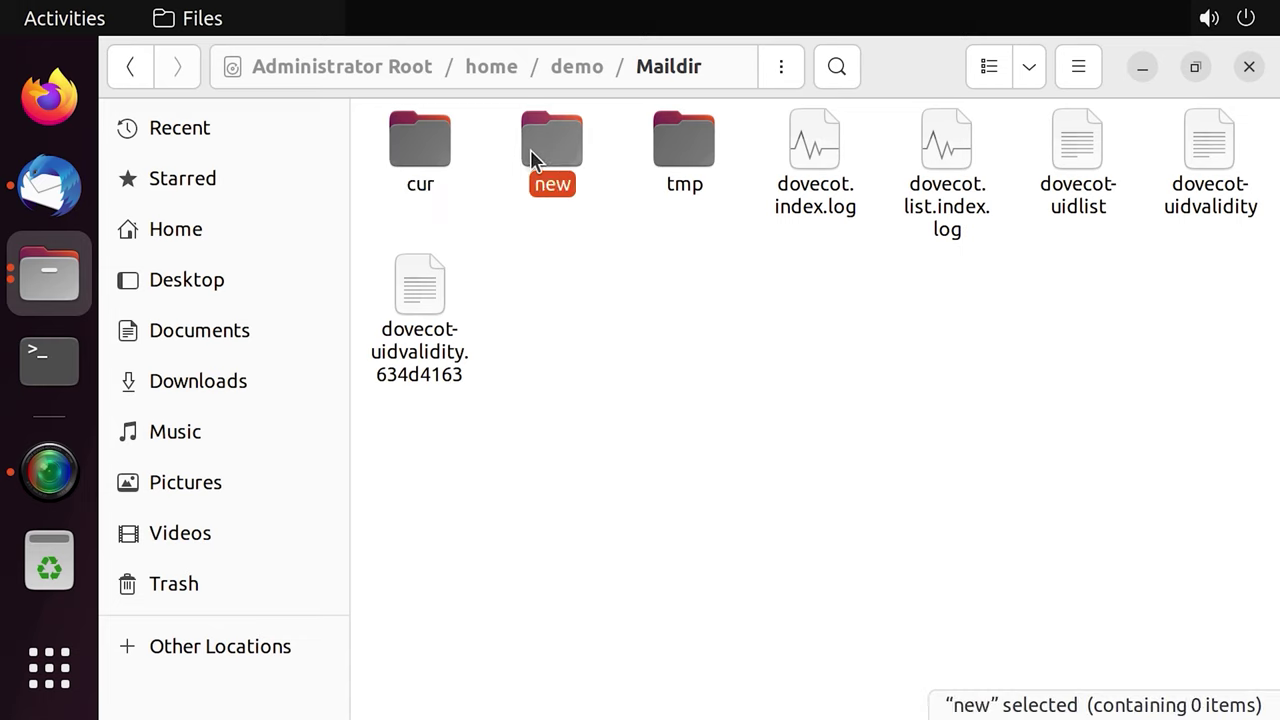
click(661, 149)
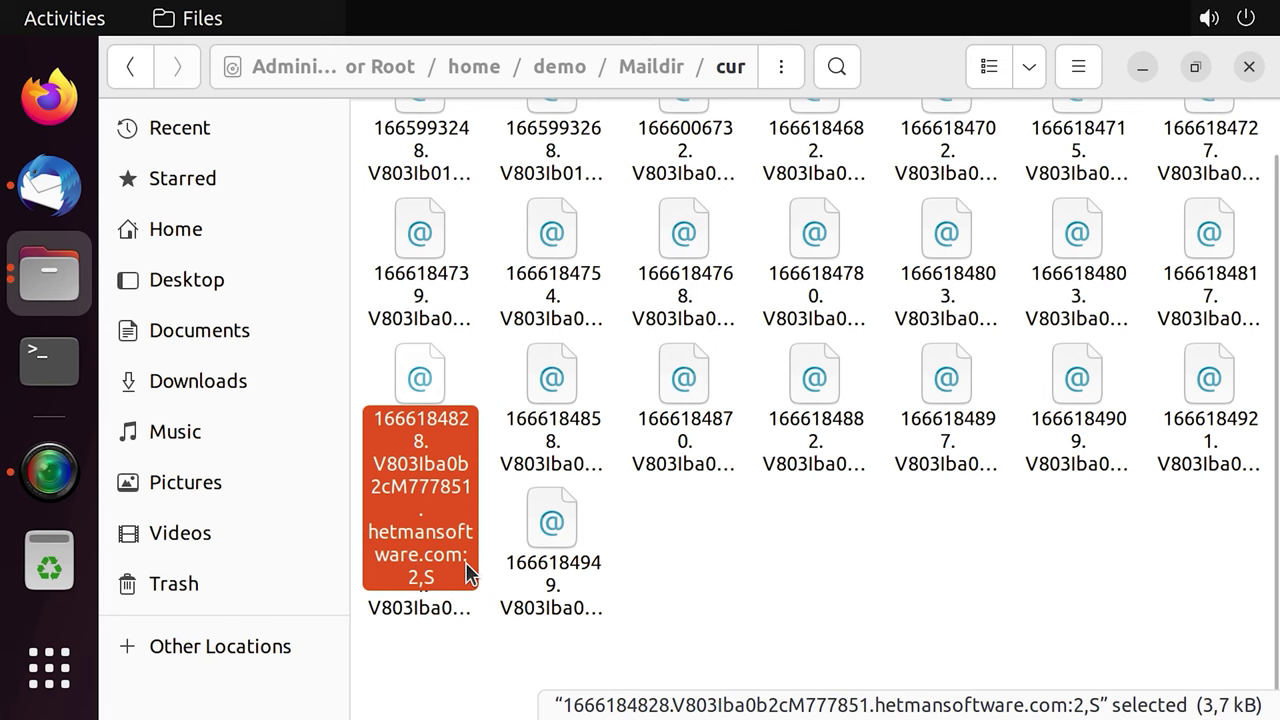
Open the new folder to inspect its single message file, then return to Maildir
key(alt+Up)
click(684, 184)
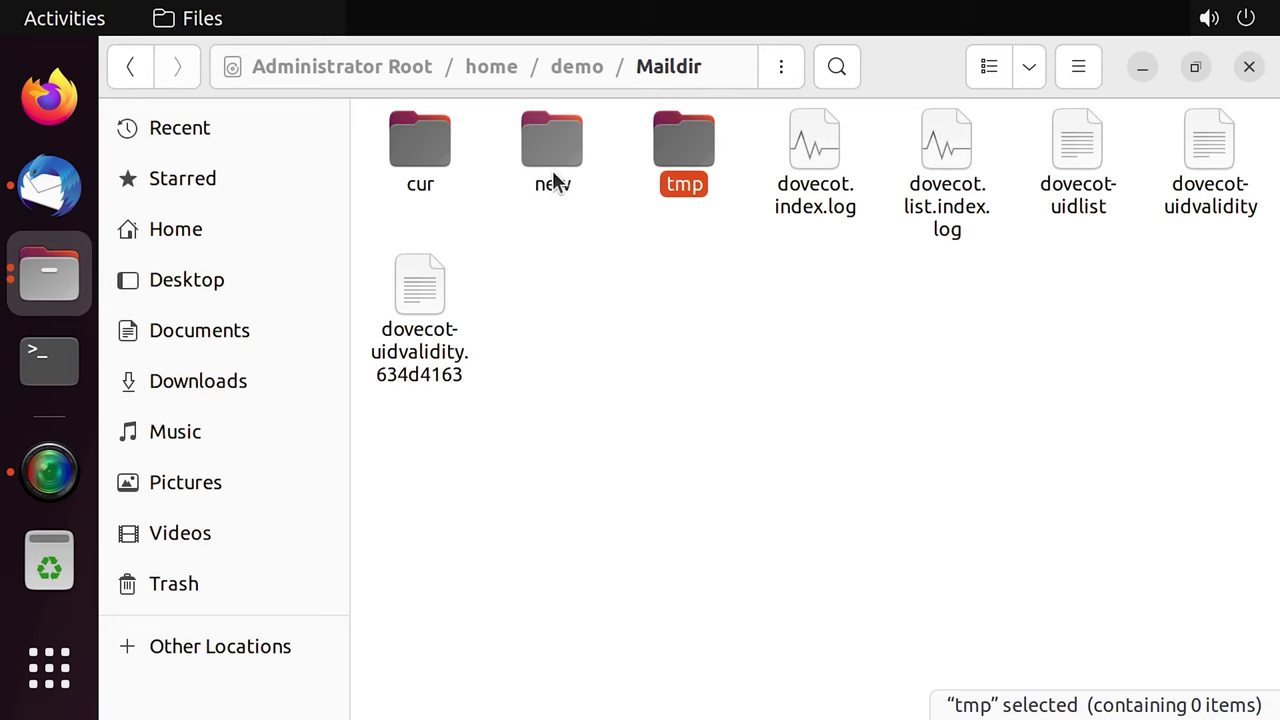
click(550, 182)
double_click(551, 190)
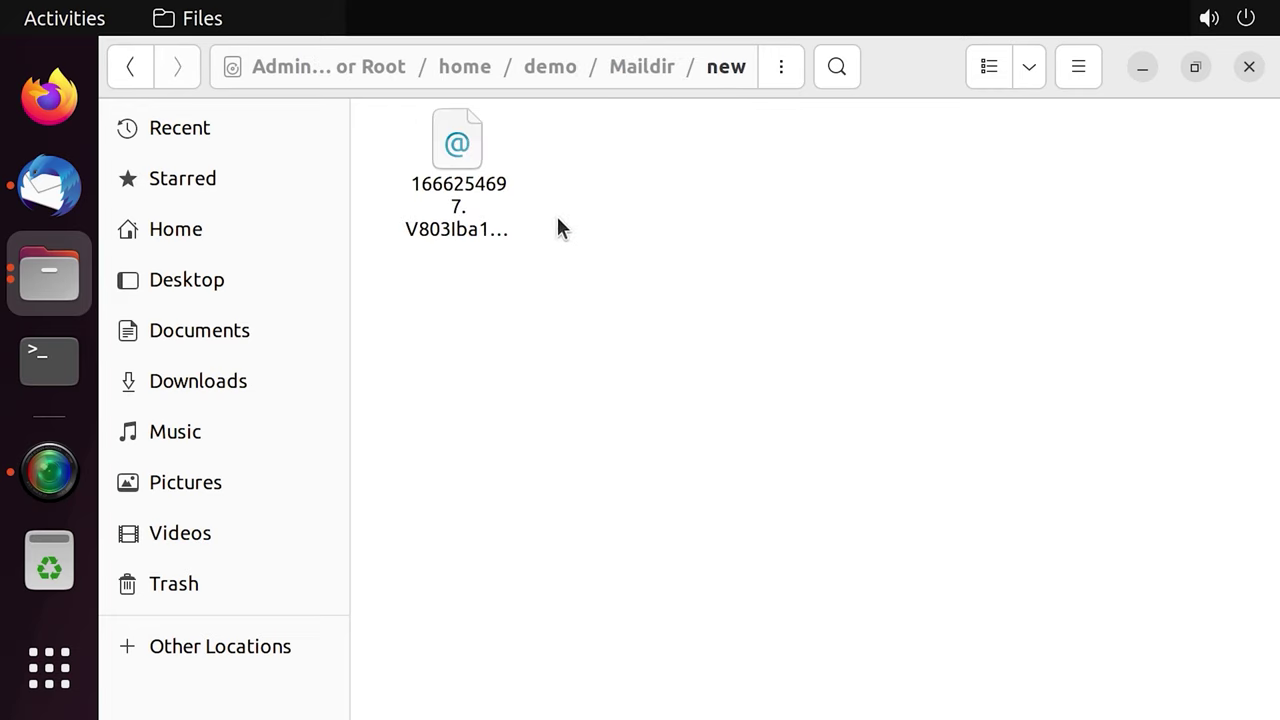
click(481, 216)
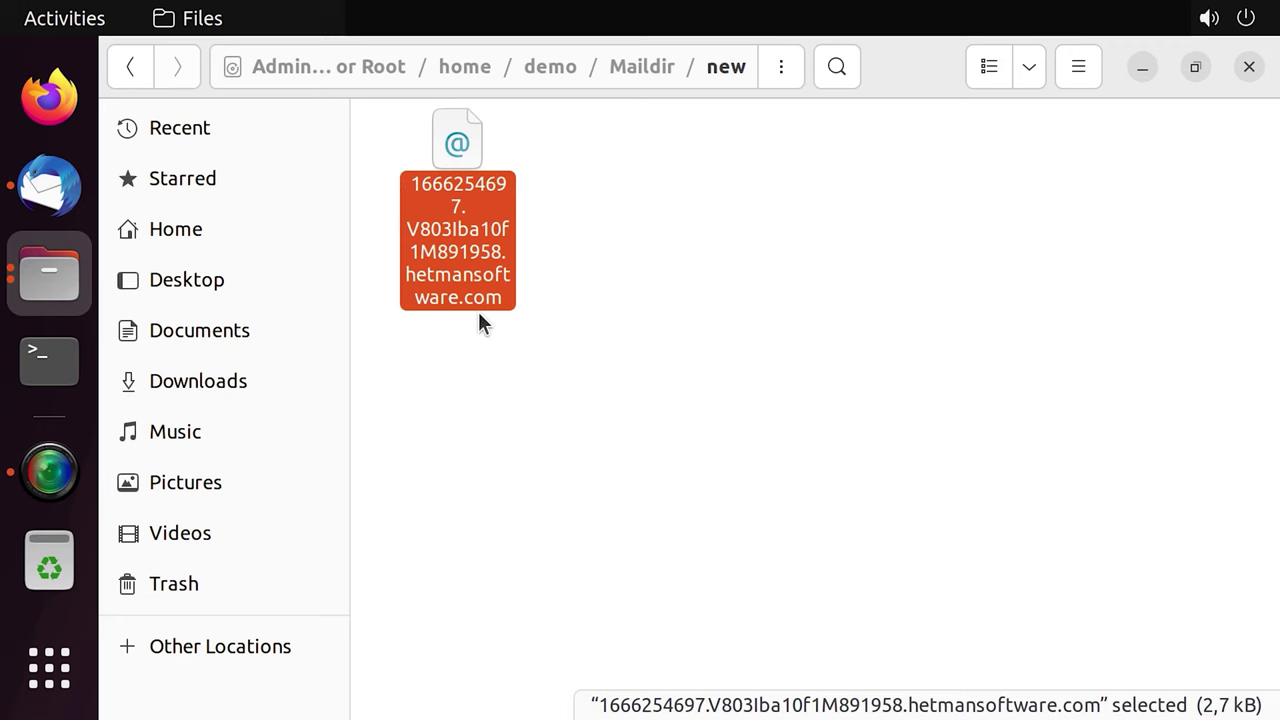
click(129, 66)
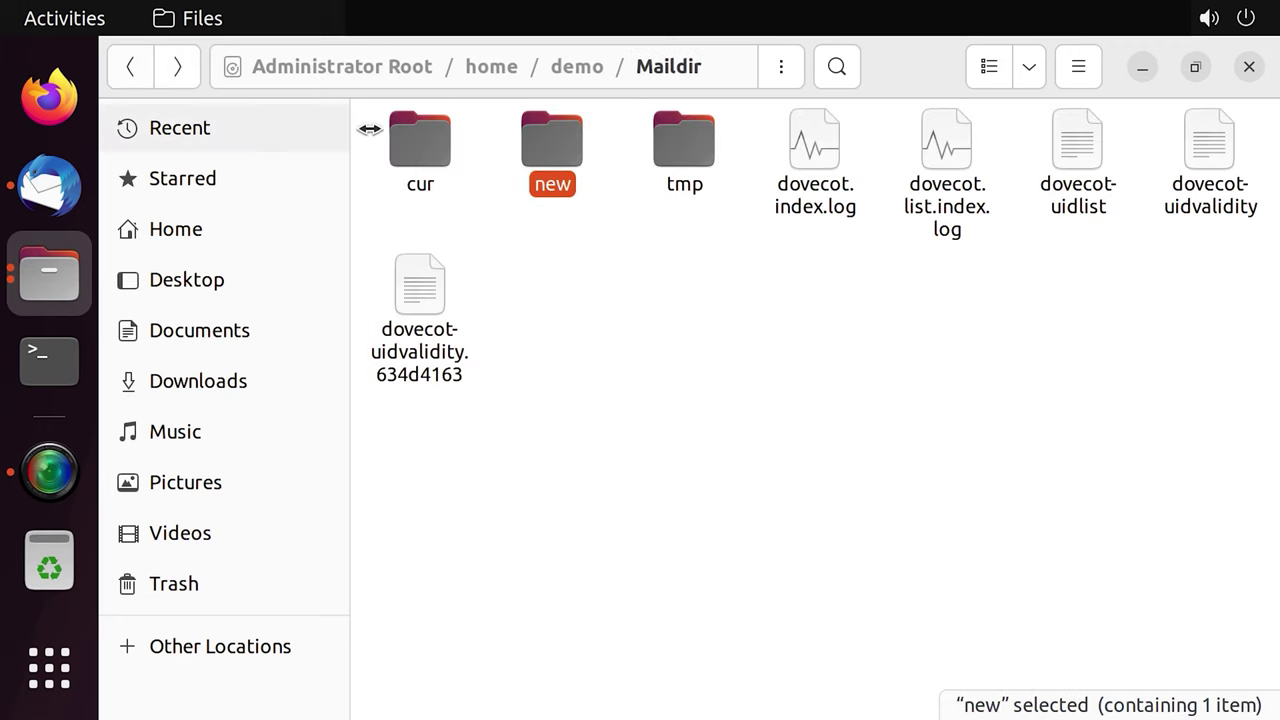
double_click(425, 143)
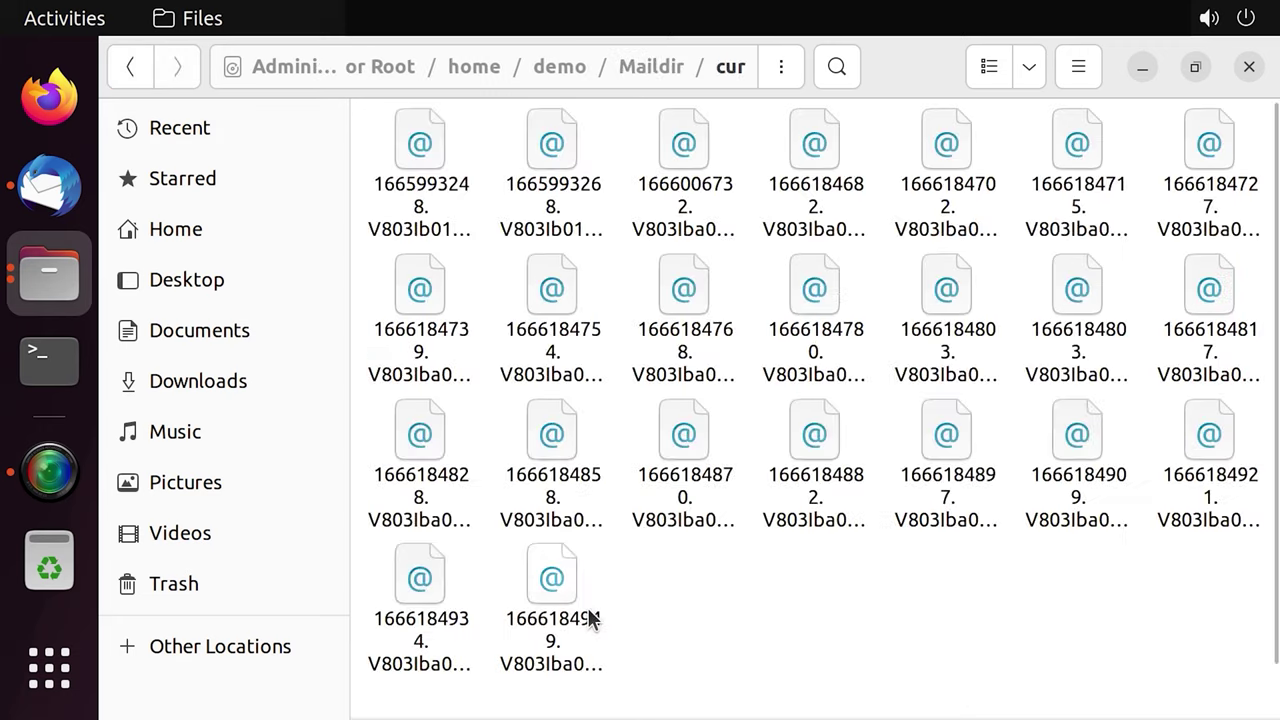
click(587, 620)
click(420, 597)
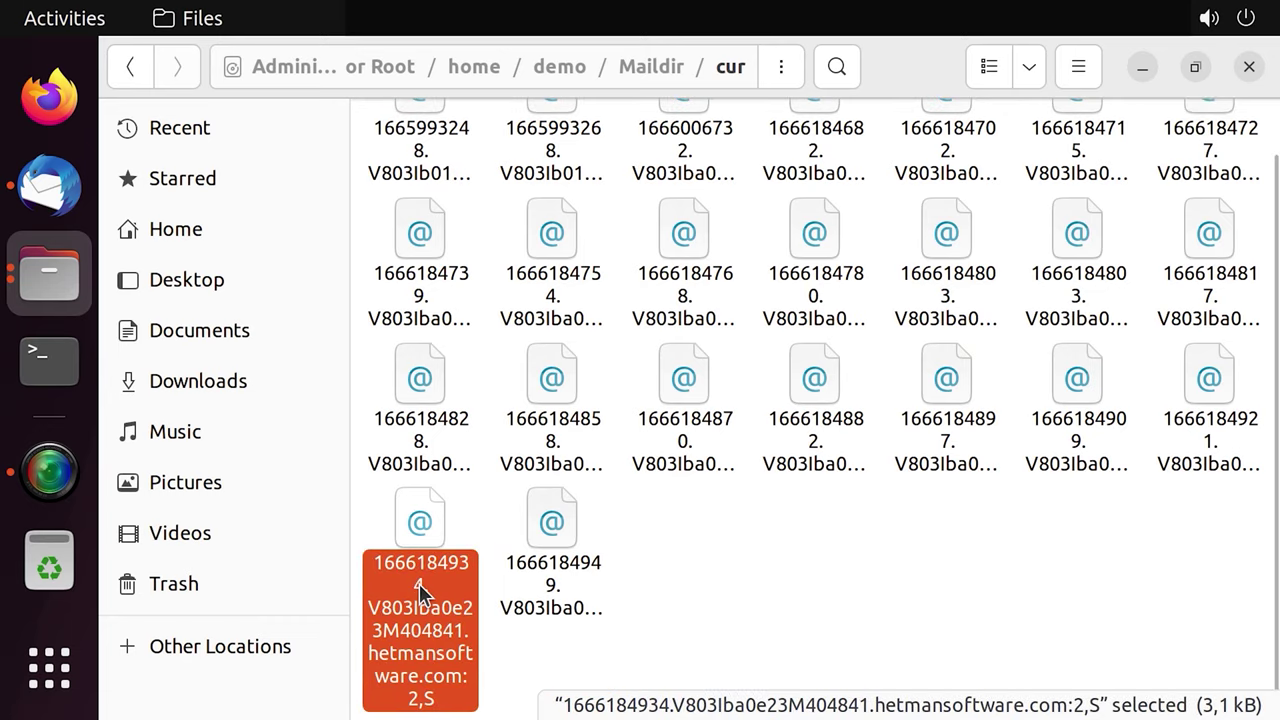
click(428, 450)
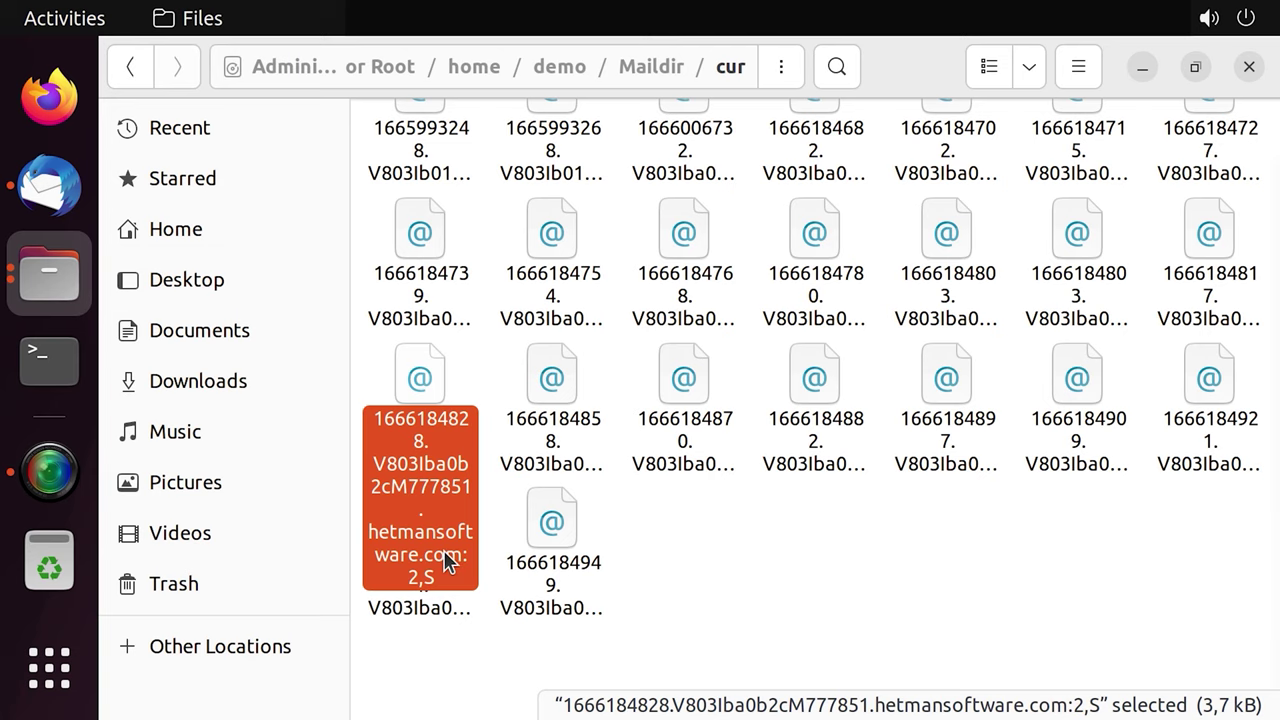
click(130, 68)
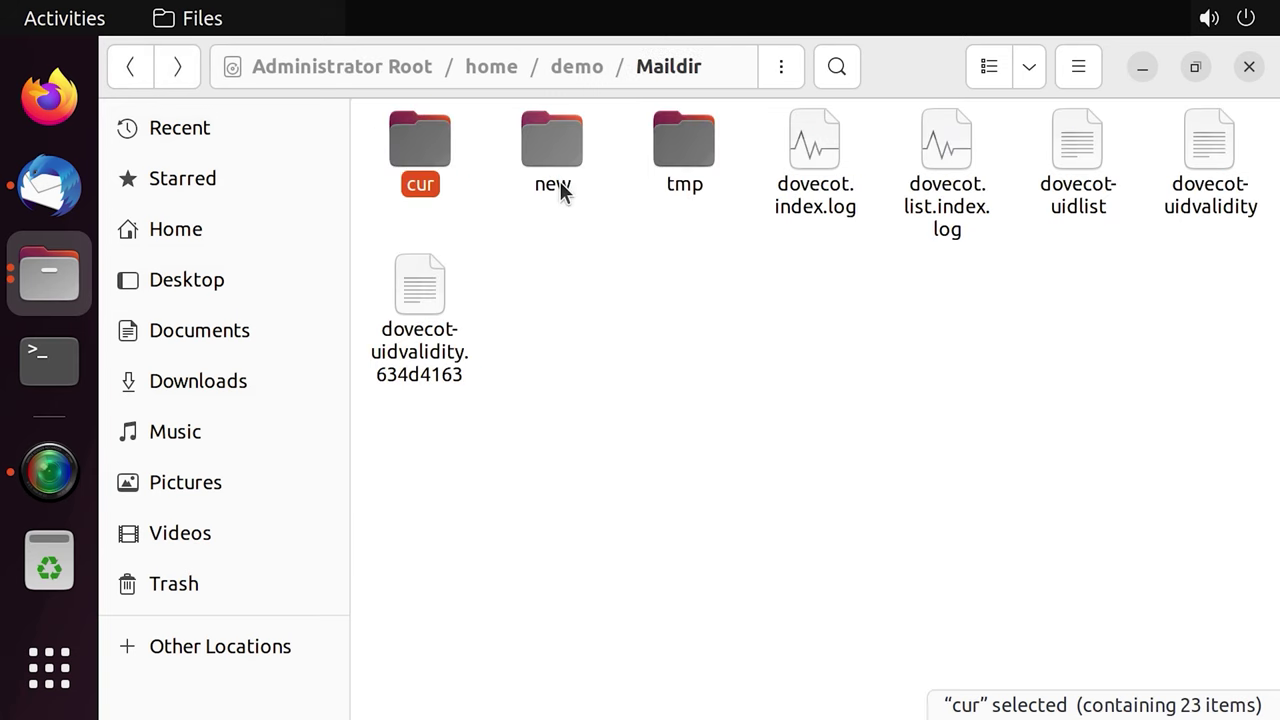
click(559, 186)
click(421, 188)
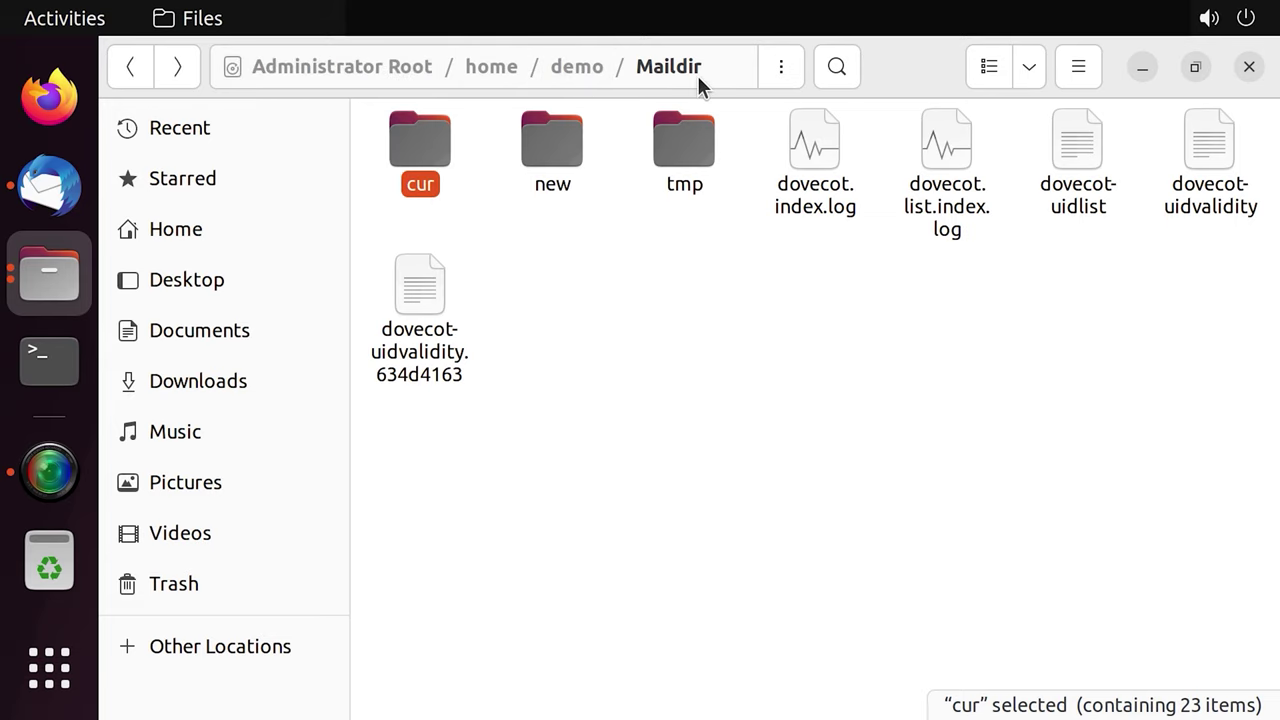
Copy the cur folder and paste it into the USB drive's empty backup folder
right_click(432, 152)
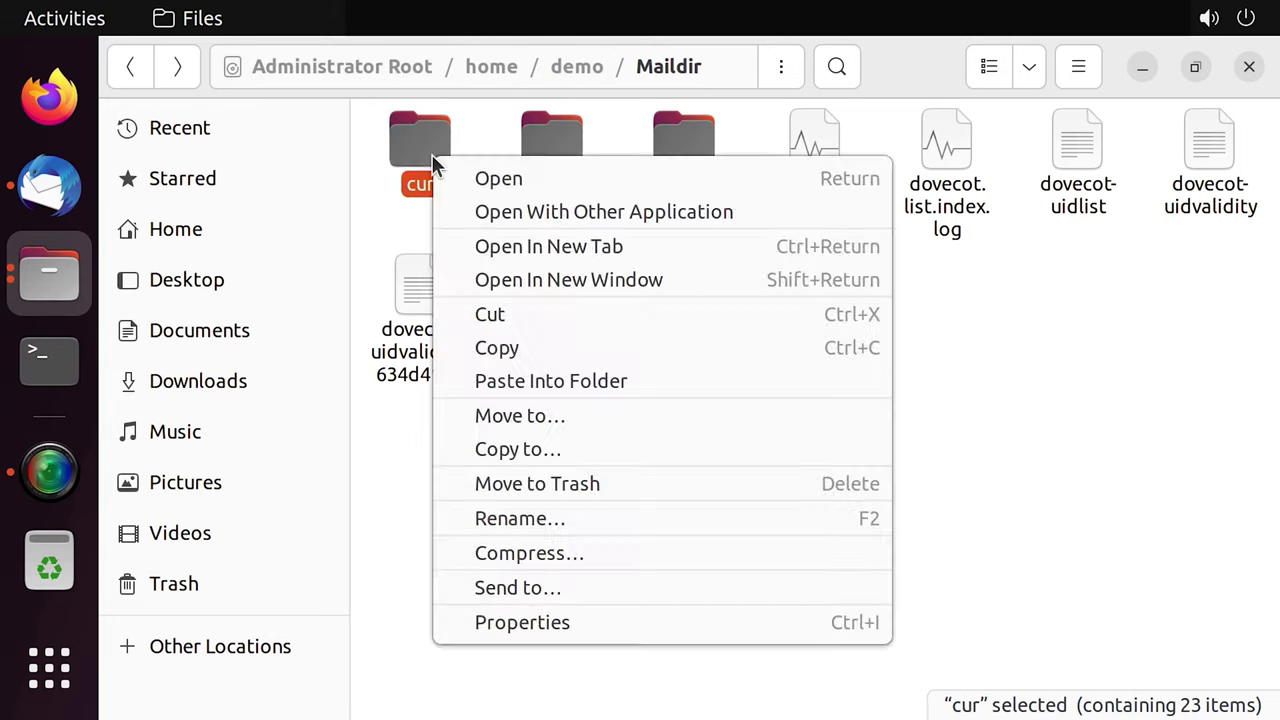
click(519, 352)
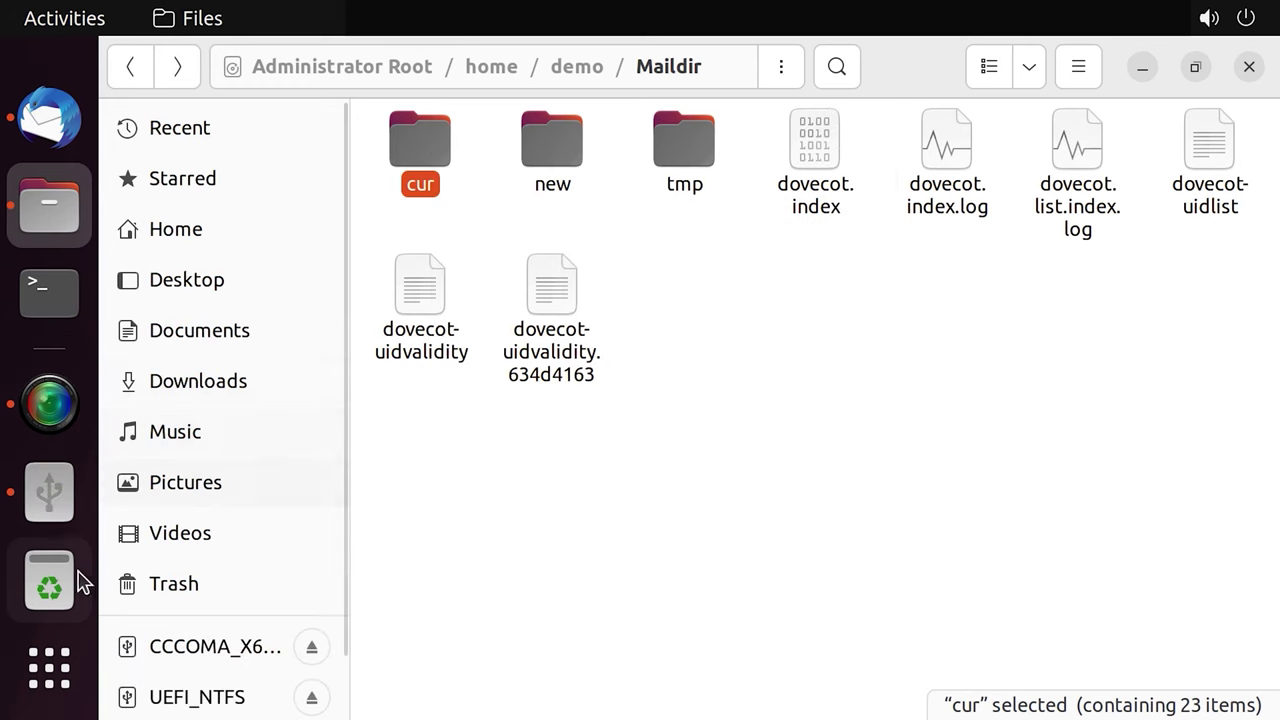
click(49, 490)
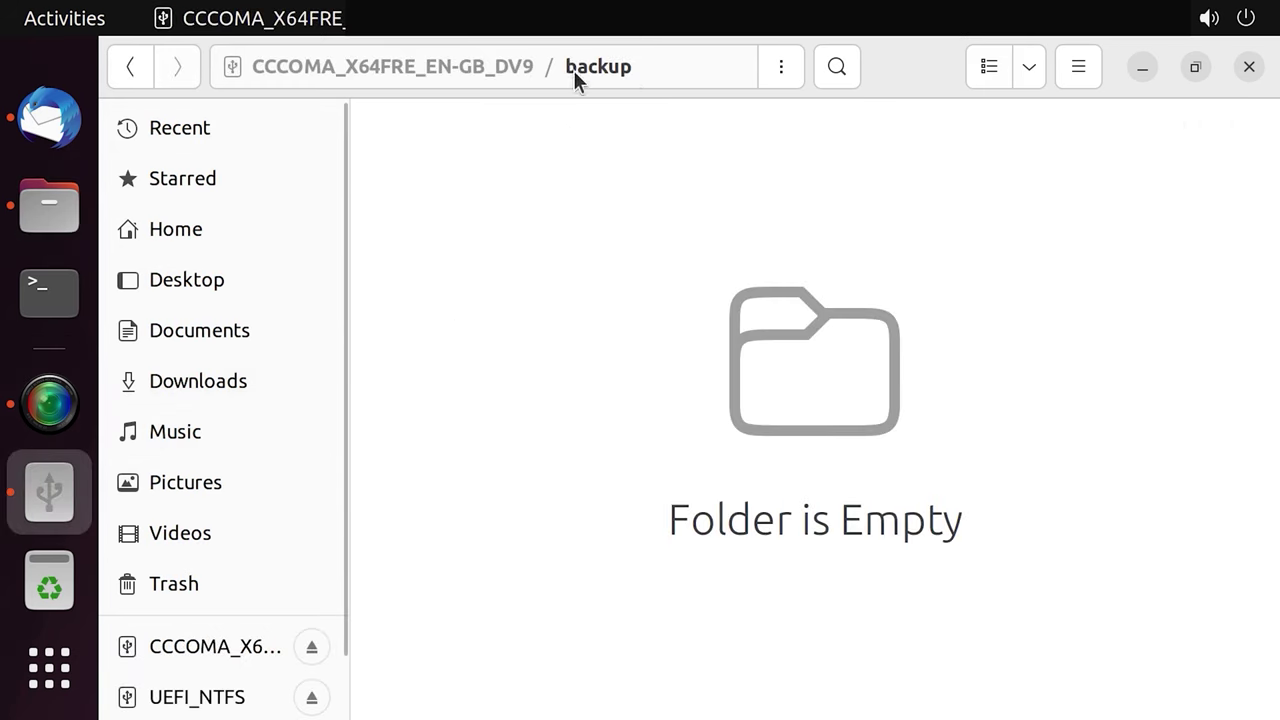
right_click(560, 178)
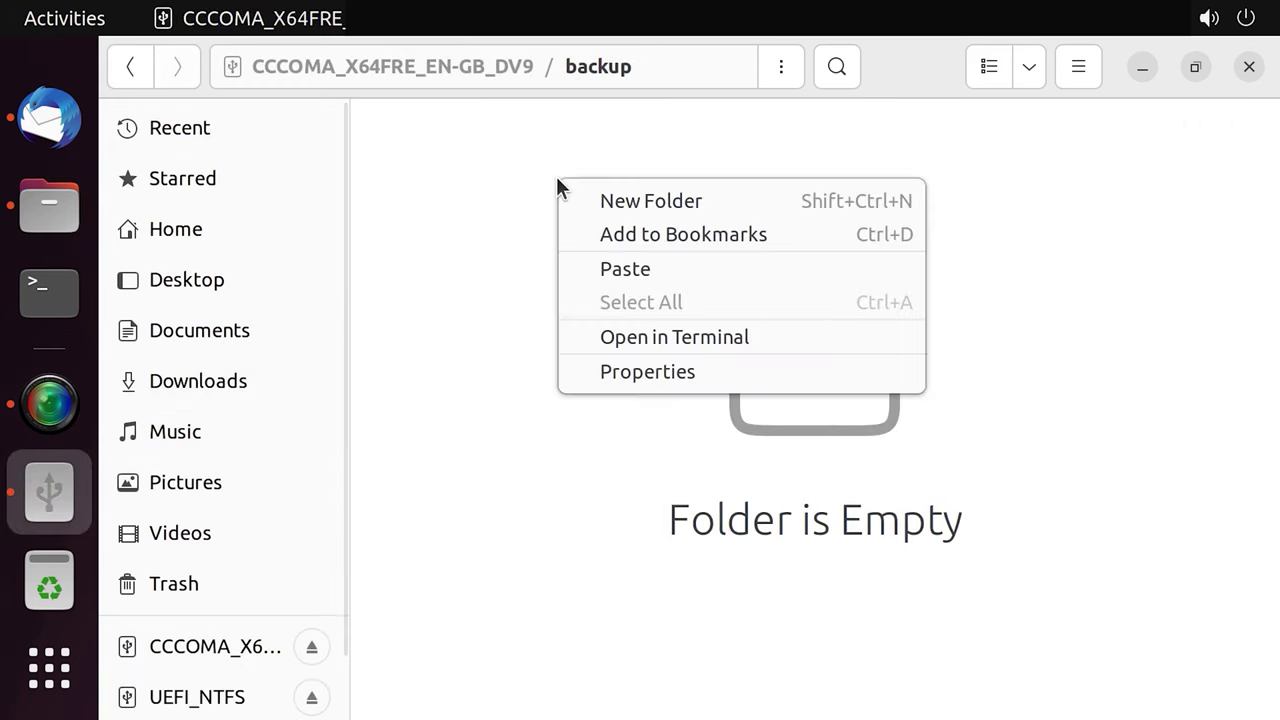
click(629, 272)
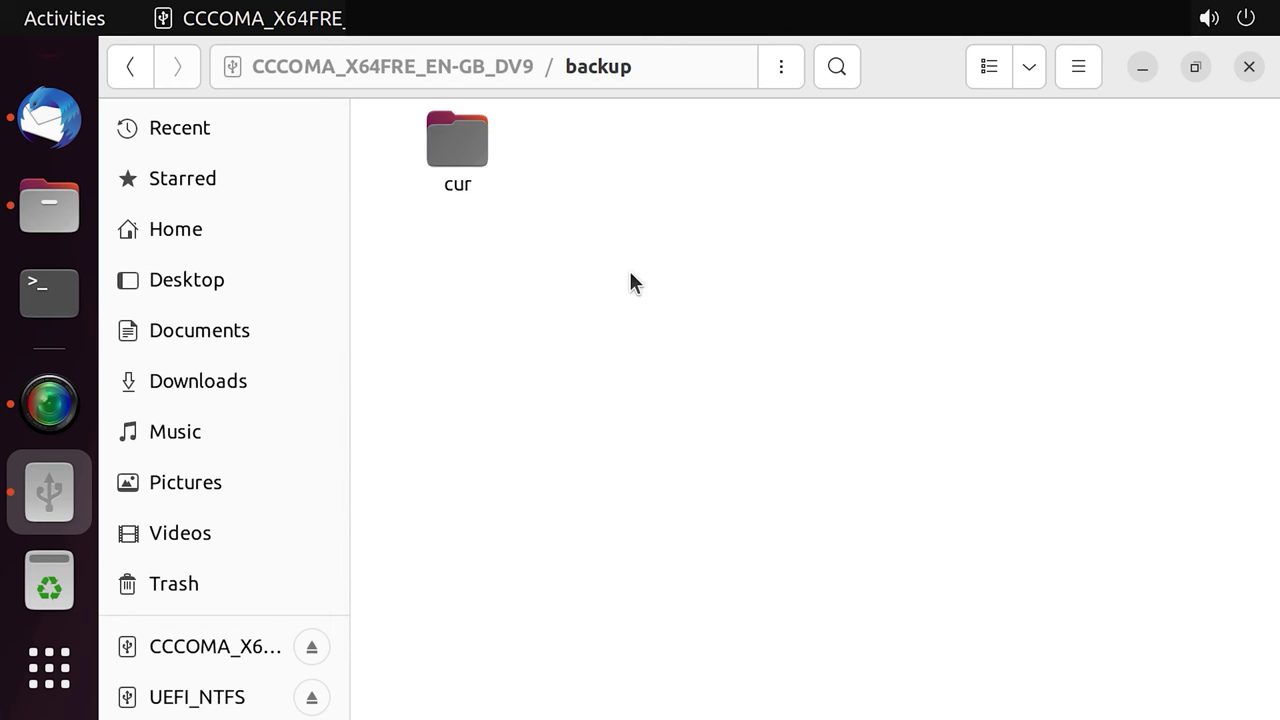
Open the Maildir's cur folder and permanently delete all 23 message files
click(49, 205)
double_click(432, 165)
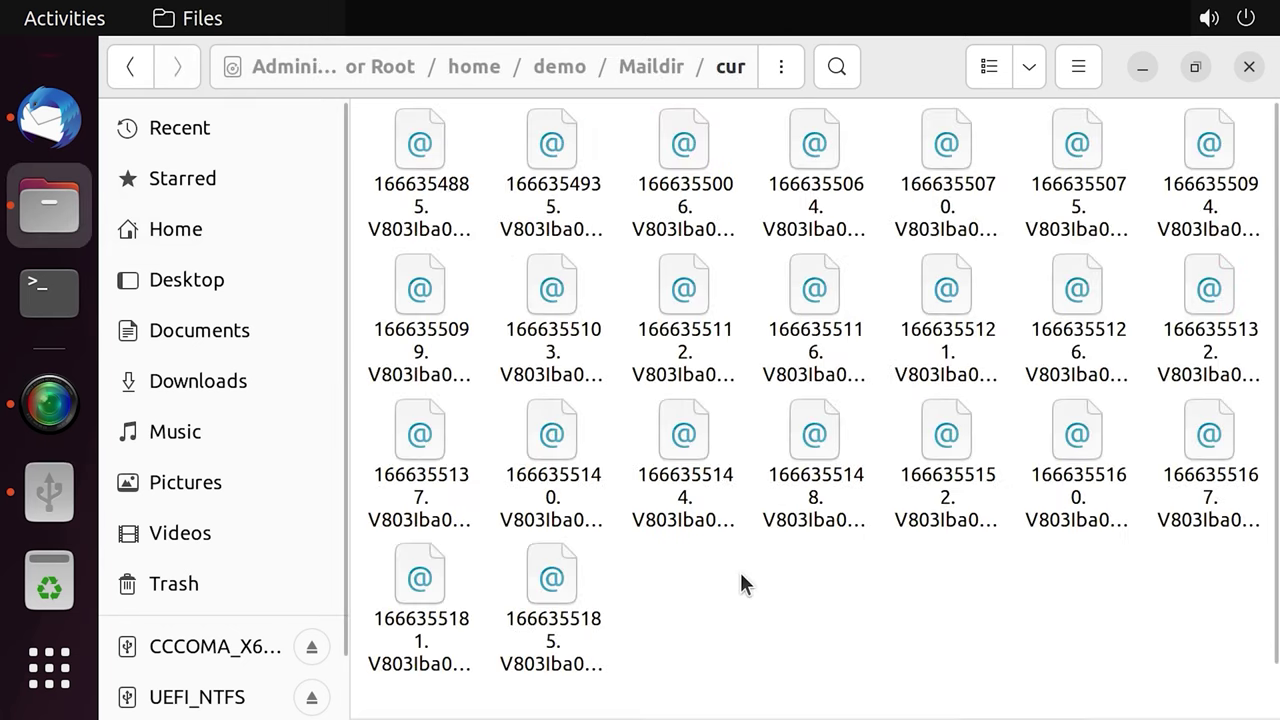
key(ctrl+a)
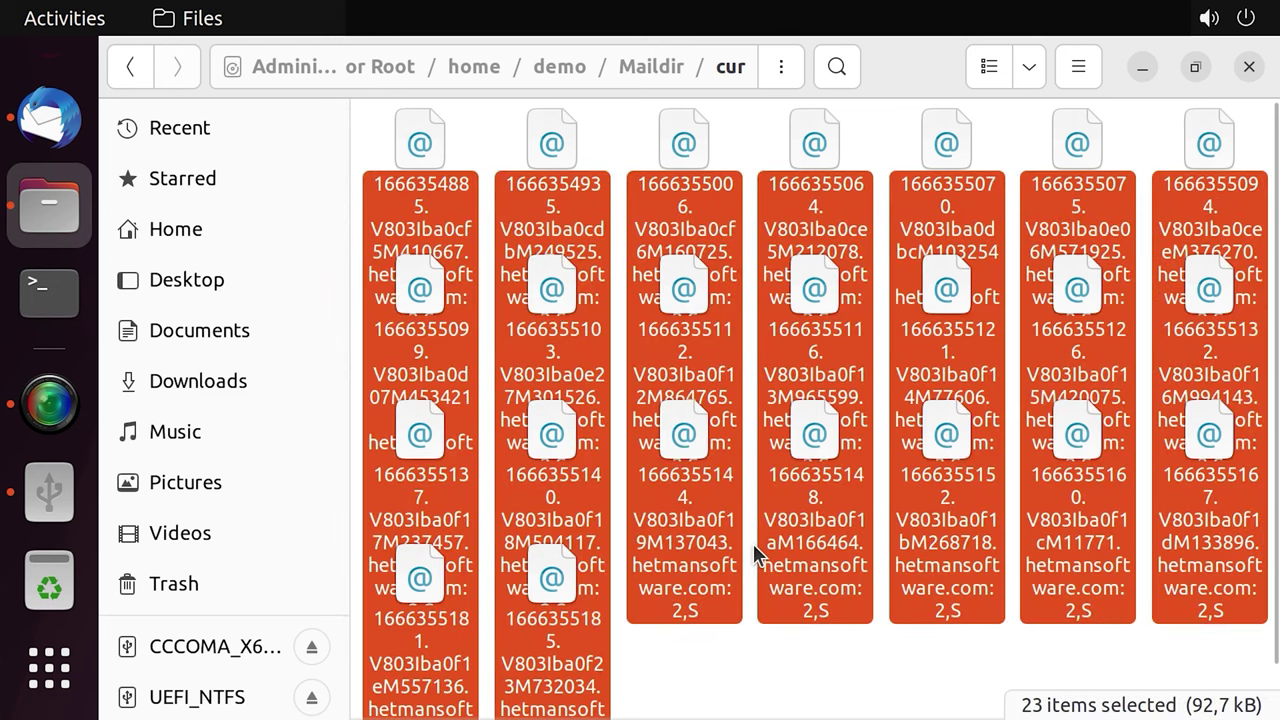
key(shift+Delete)
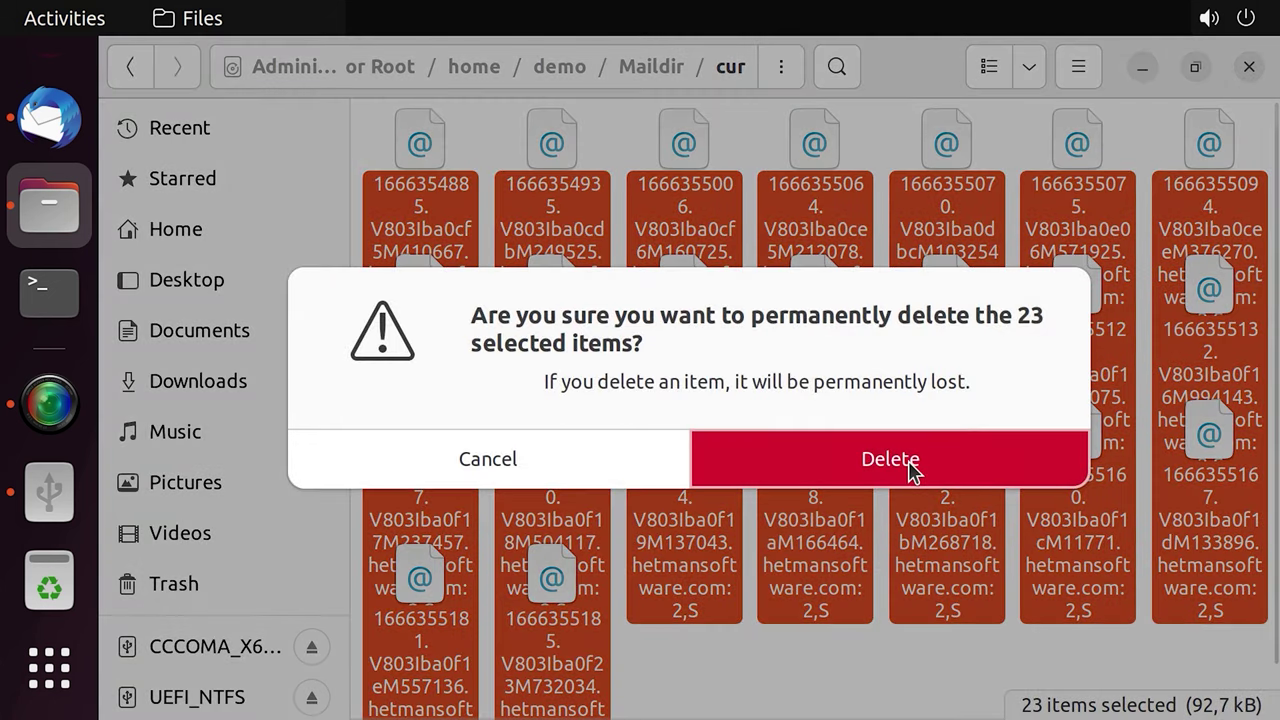
click(890, 459)
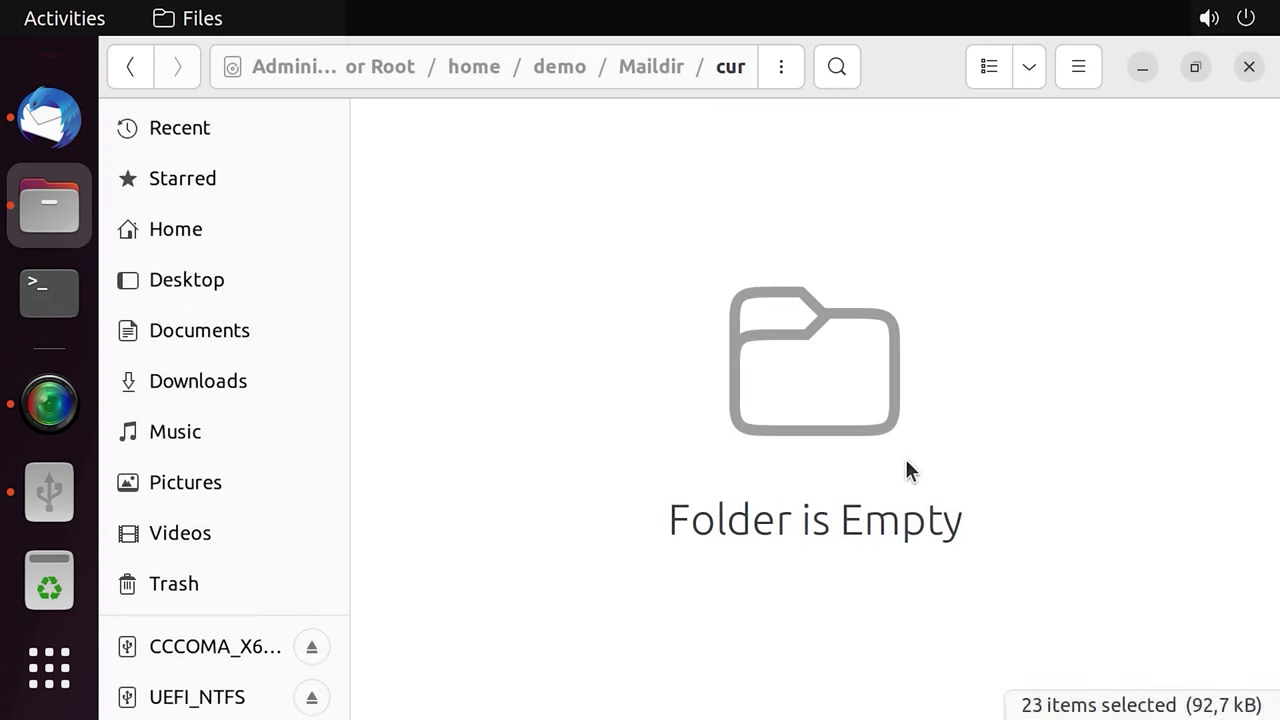
Delete every Inbox message in Thunderbird, then empty the account's Trash and confirm
click(54, 123)
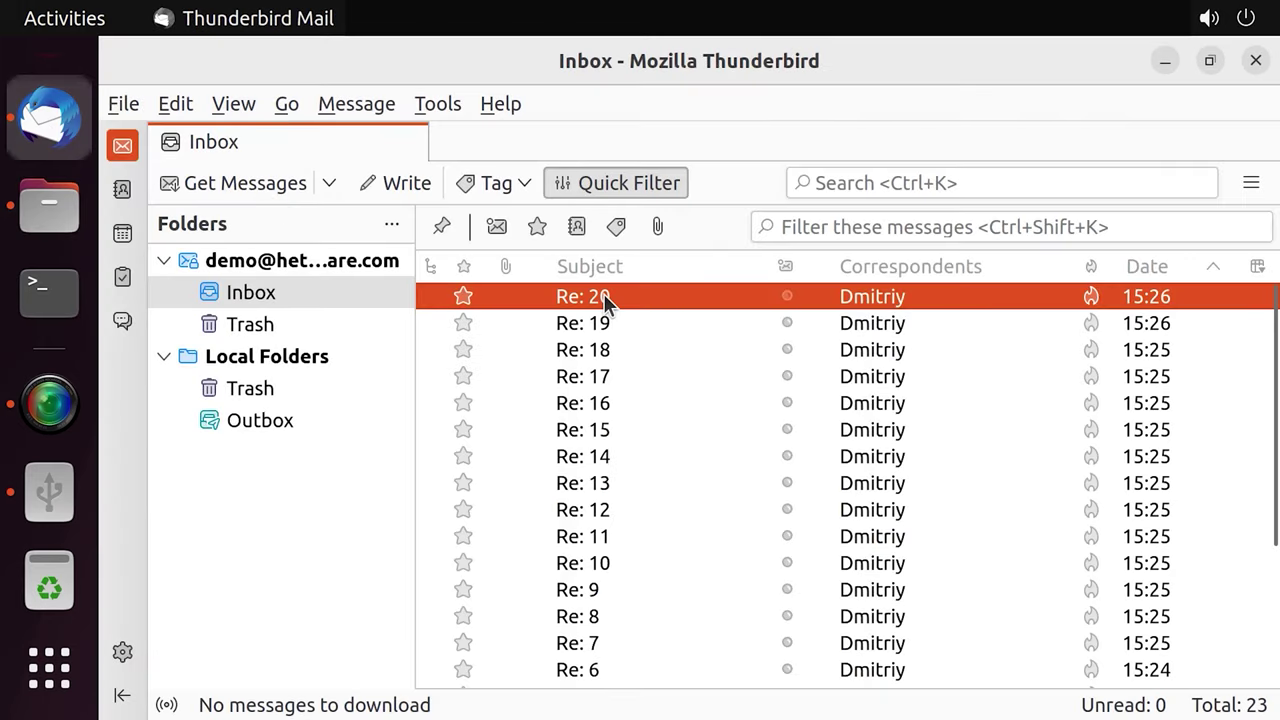
key(Delete)
key(Delete)
key(Delete)
key(Delete)
key(Delete)
key(Delete)
key(Delete)
key(Delete)
key(Delete)
key(Delete)
key(Delete)
key(Delete)
key(Delete)
key(Delete)
key(Delete)
key(Delete)
key(Delete)
key(Delete)
key(Delete)
key(Delete)
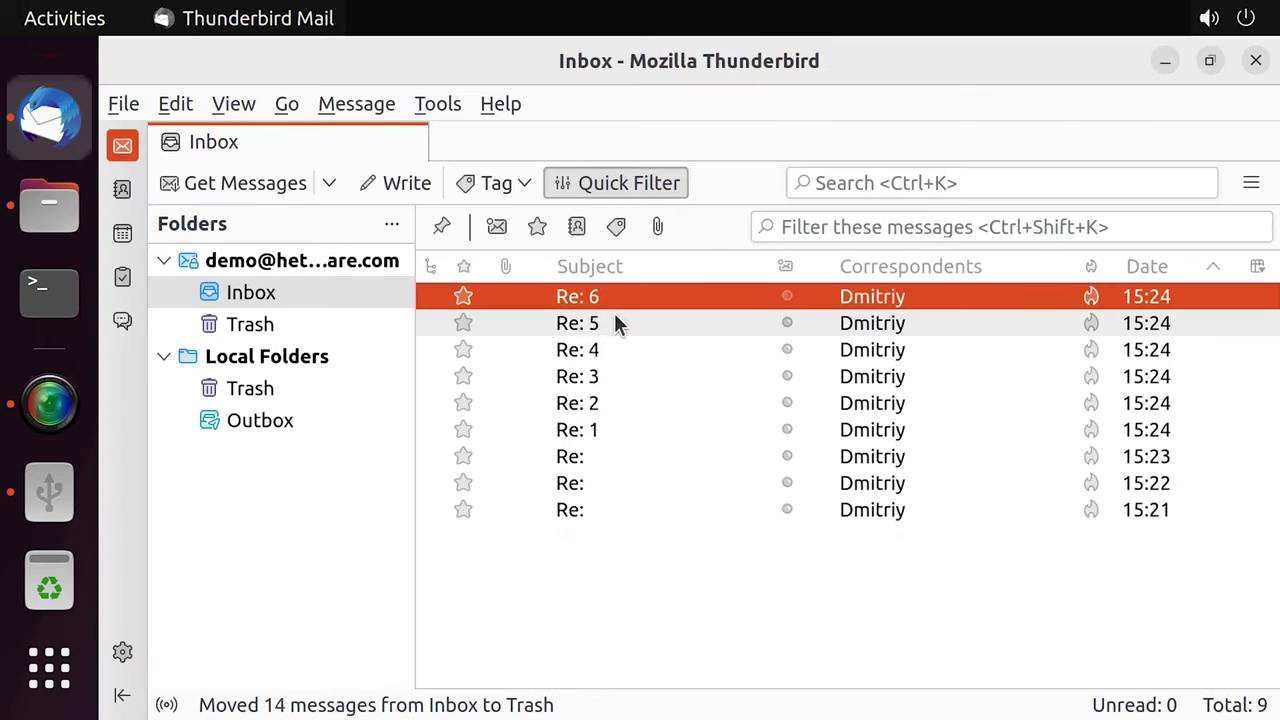
click(280, 324)
right_click(287, 323)
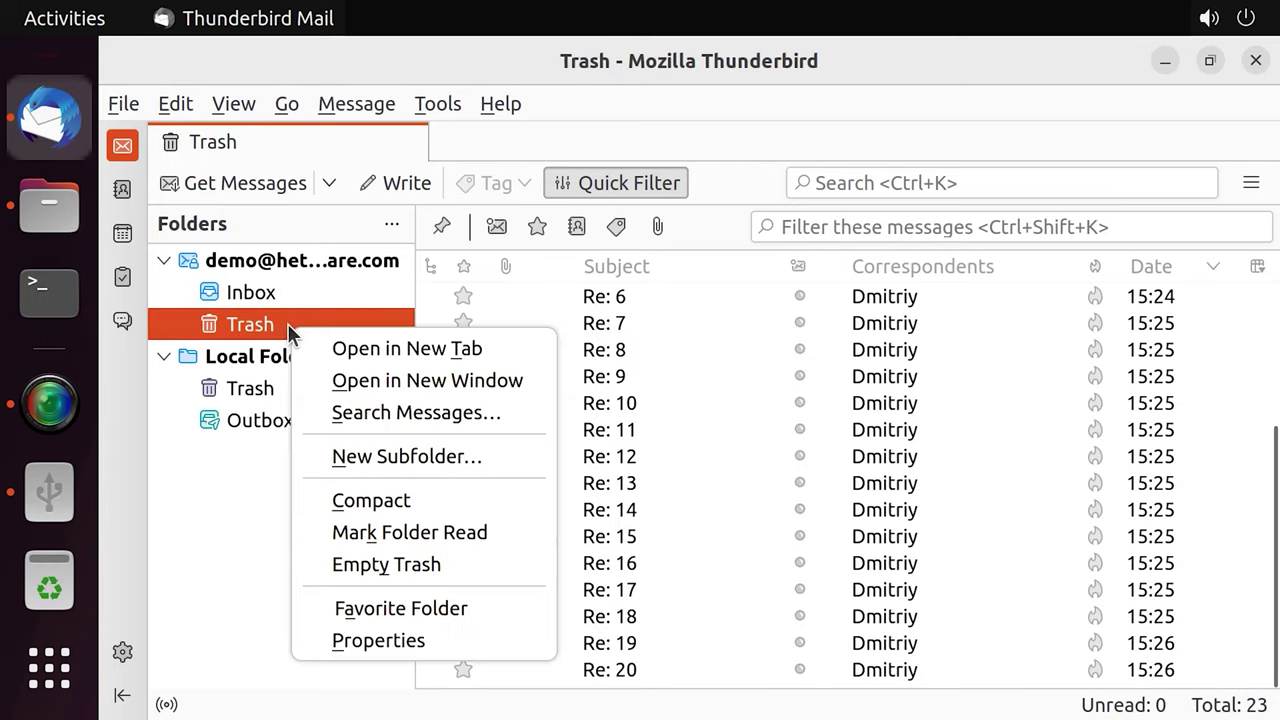
click(417, 564)
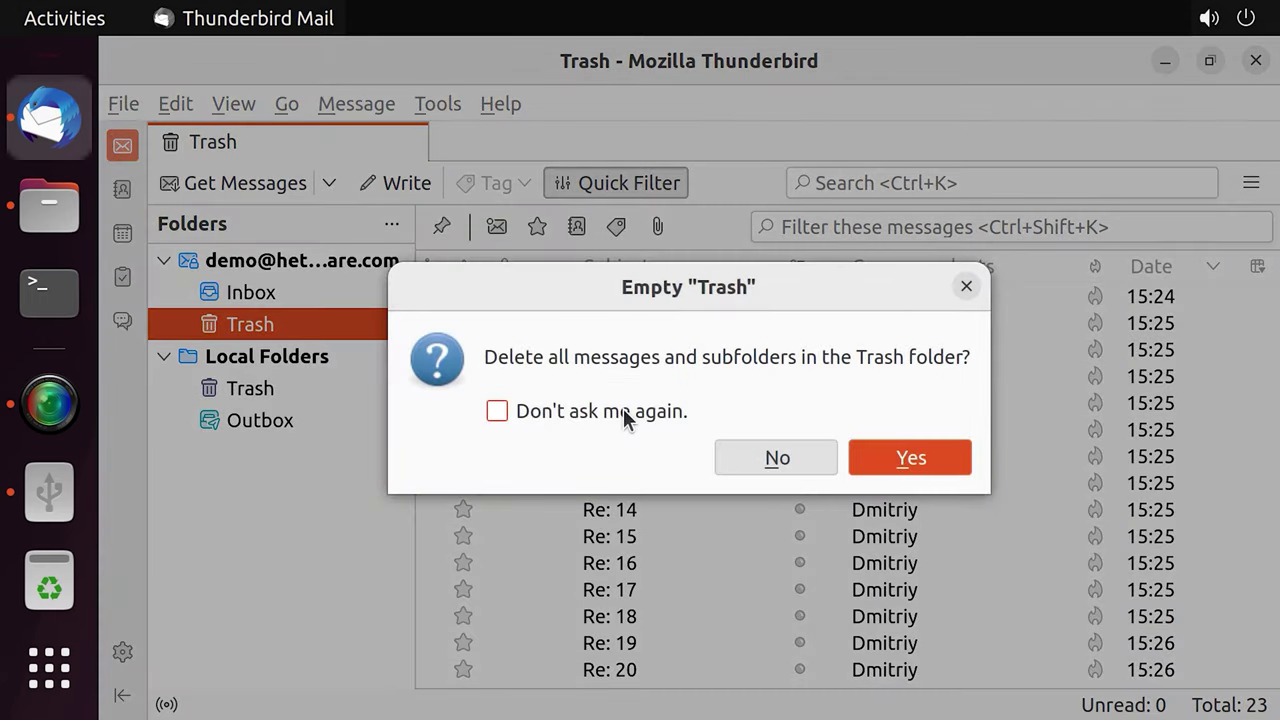
click(908, 458)
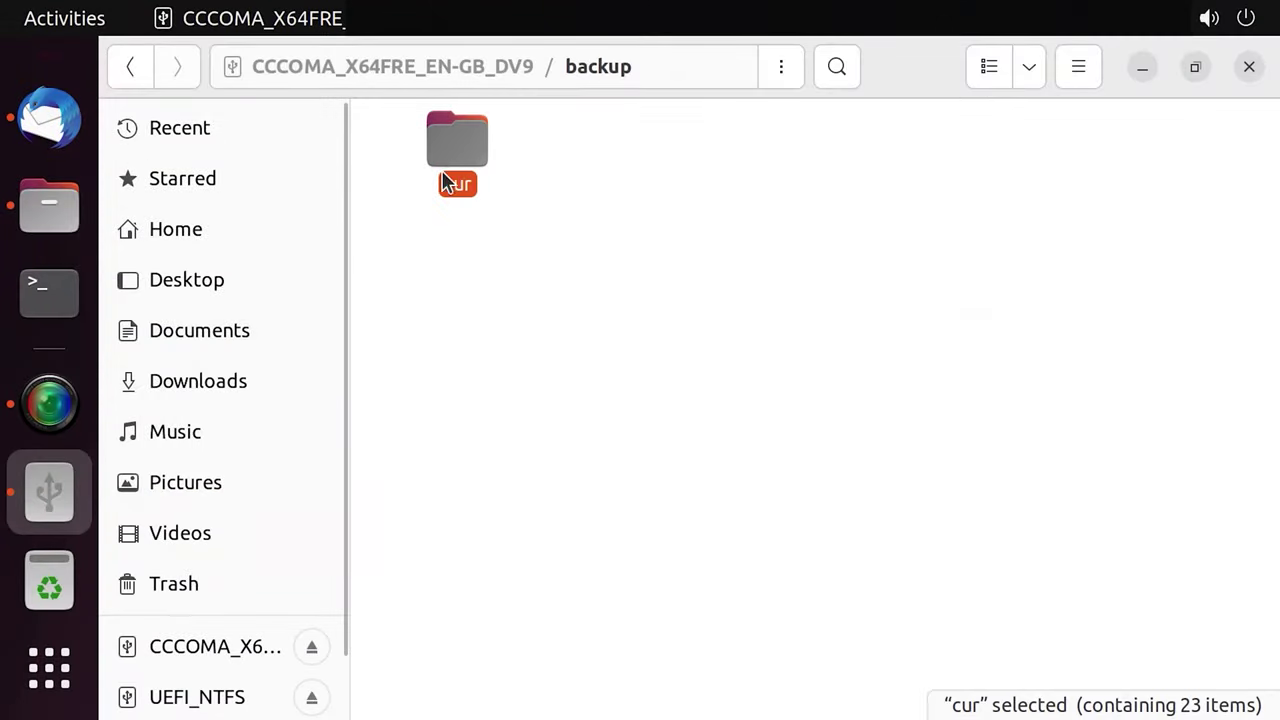
Select and copy all 23 recovered mail files in the drive's backup/cur folder
double_click(446, 177)
key(ctrl+a)
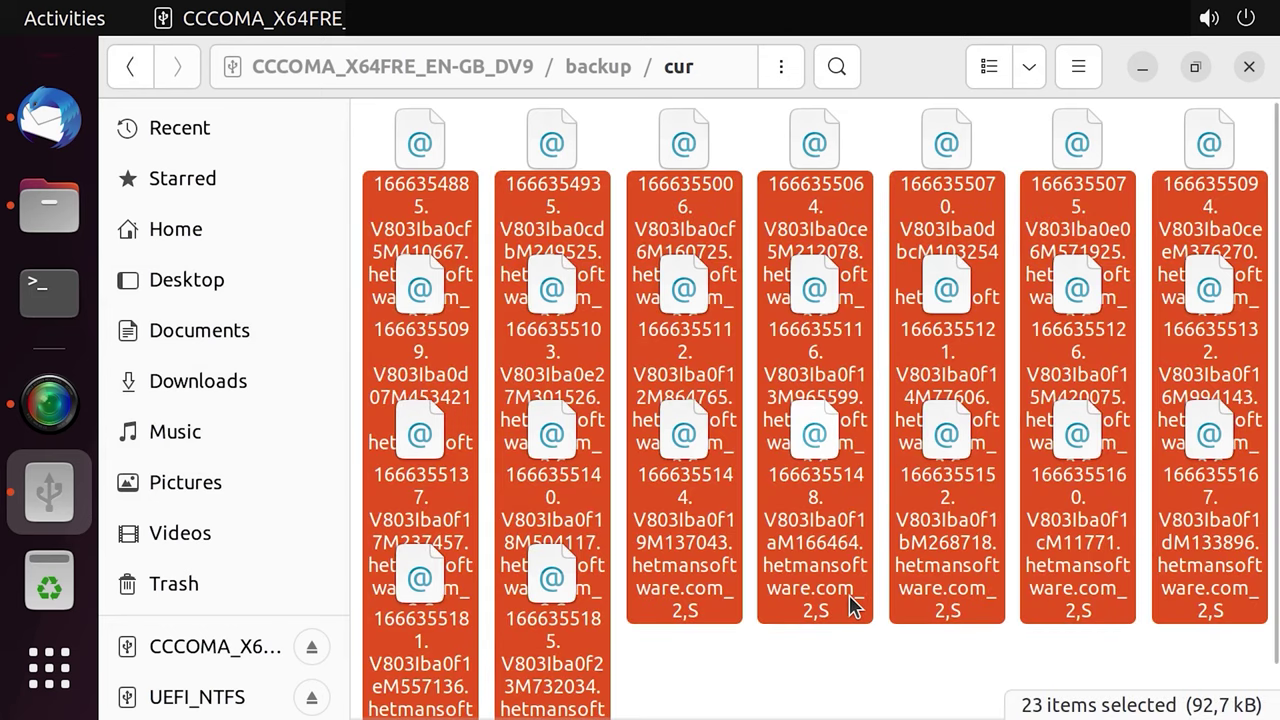
right_click(853, 606)
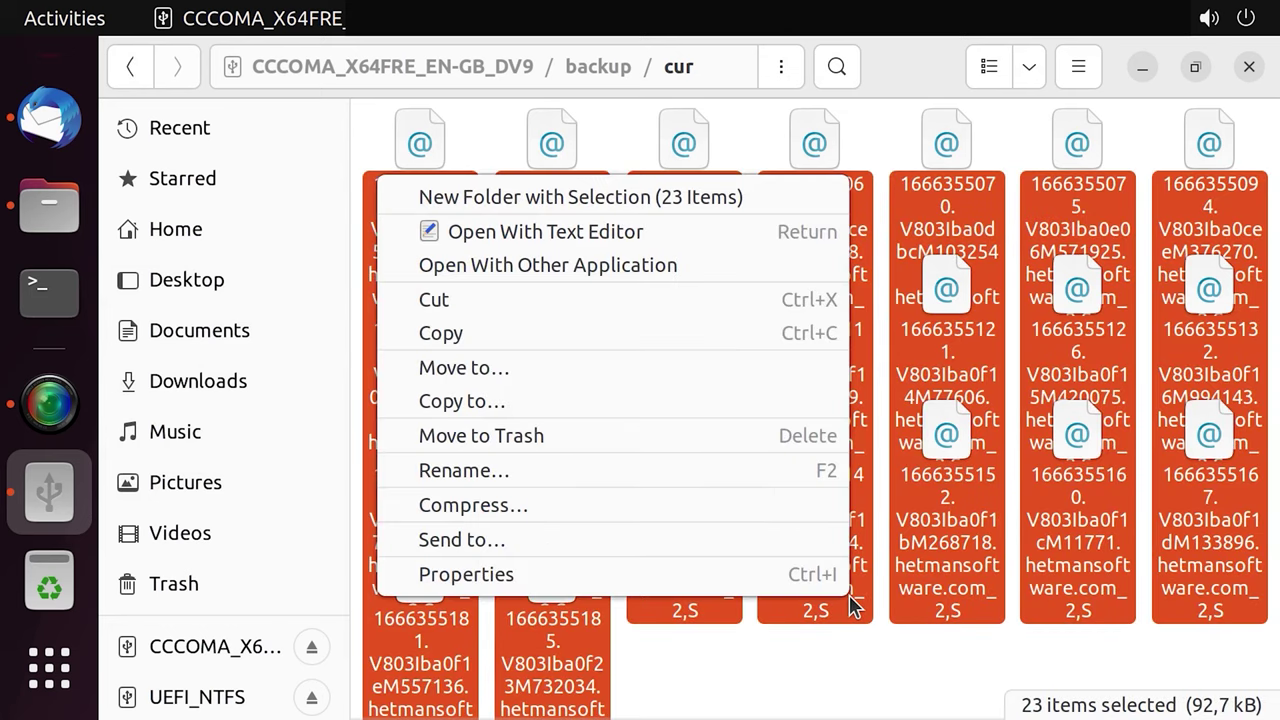
click(505, 352)
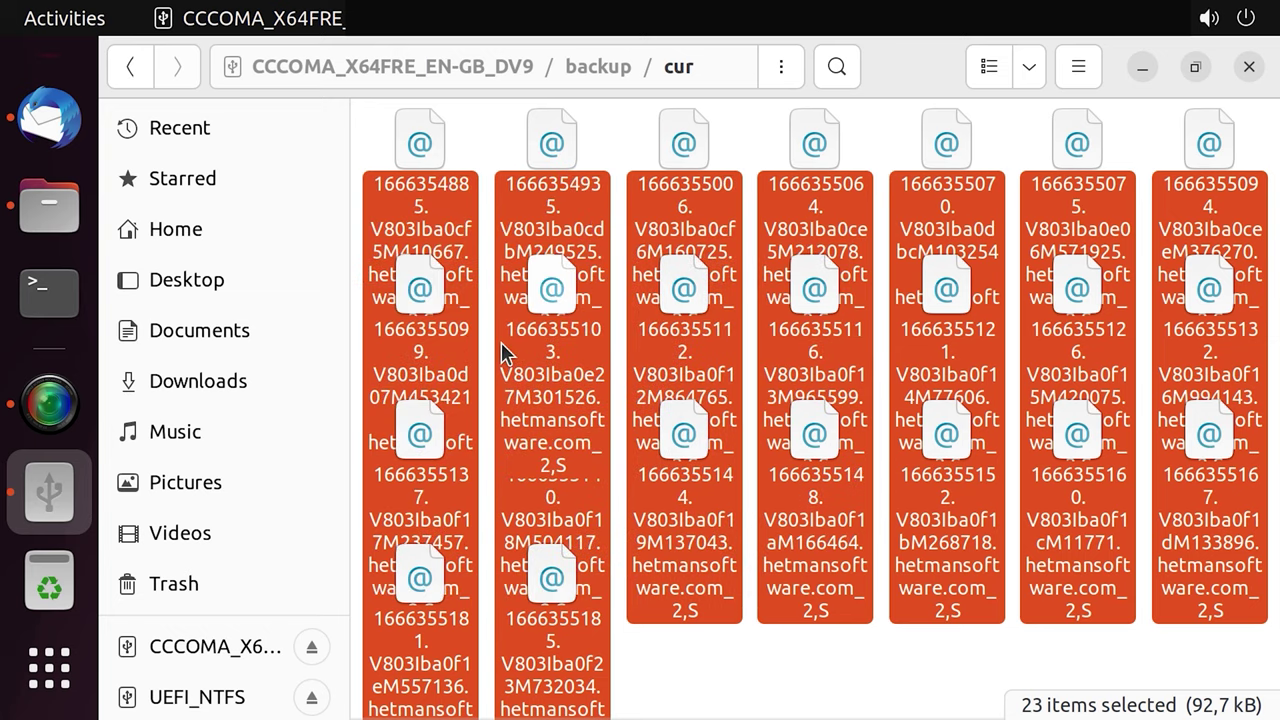
Paste the 23 files into Maildir's new folder, then view Thunderbird's still-empty Inbox
click(49, 212)
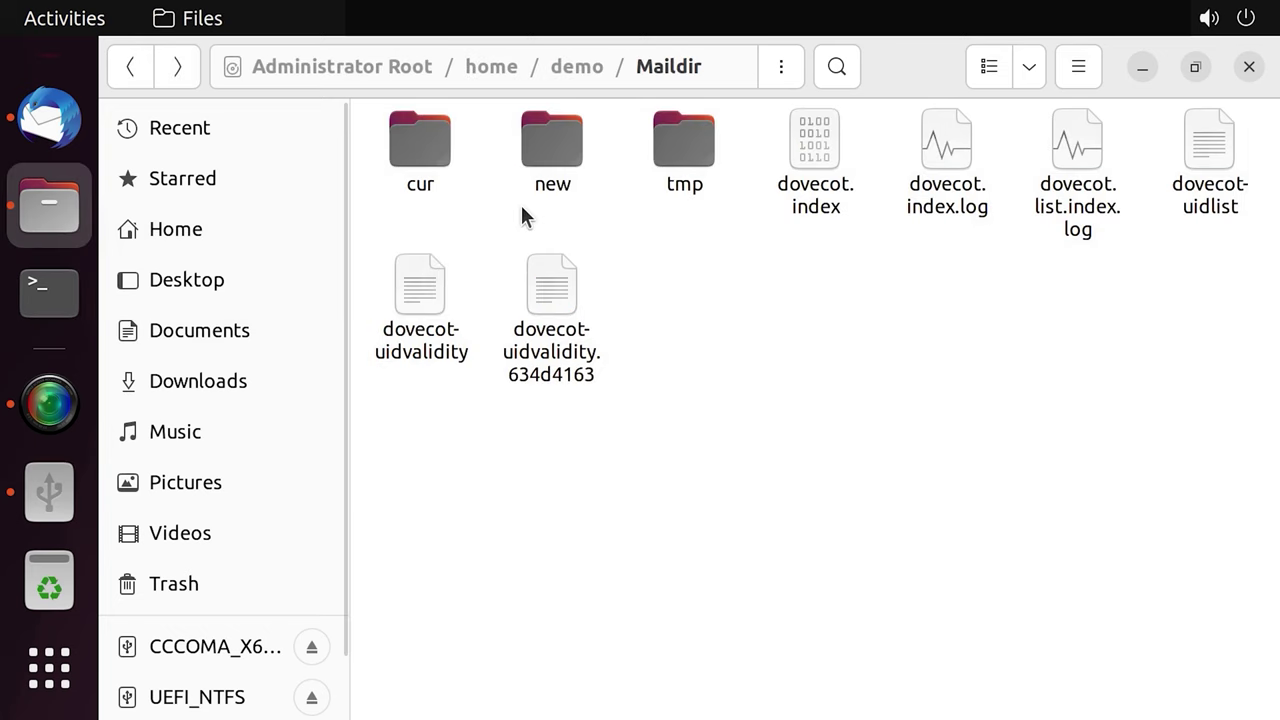
double_click(558, 152)
right_click(555, 300)
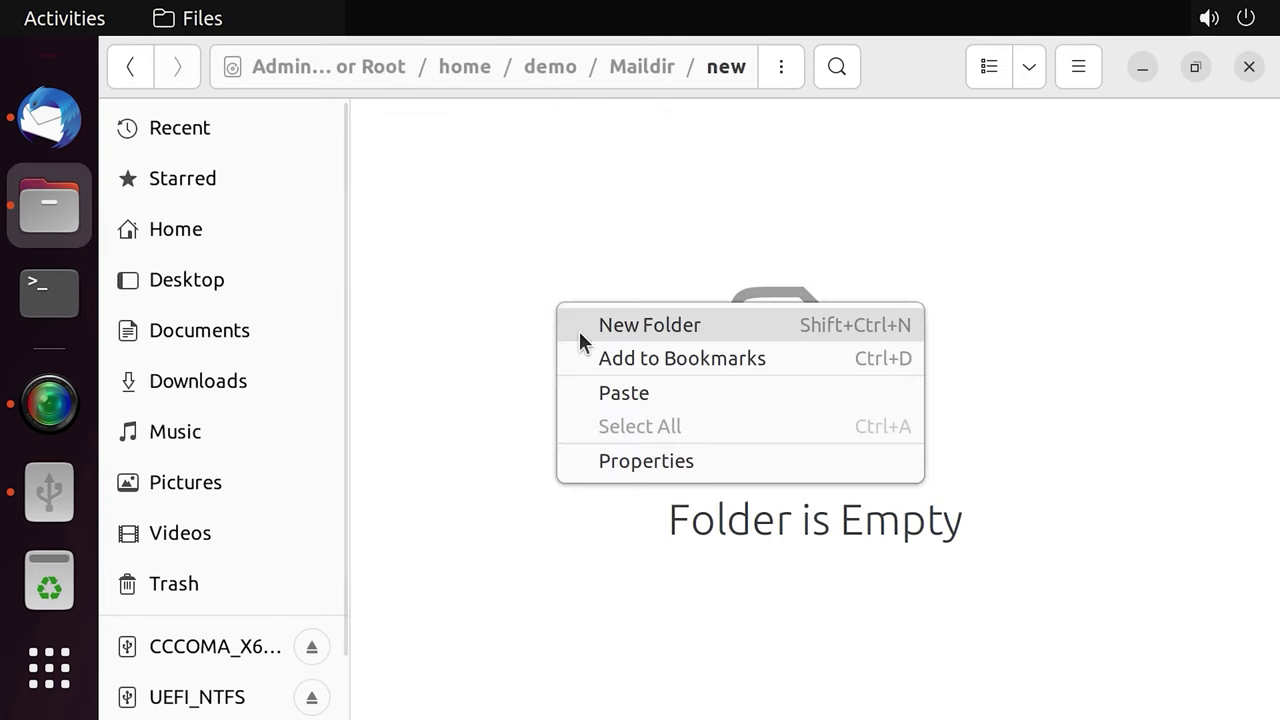
click(641, 393)
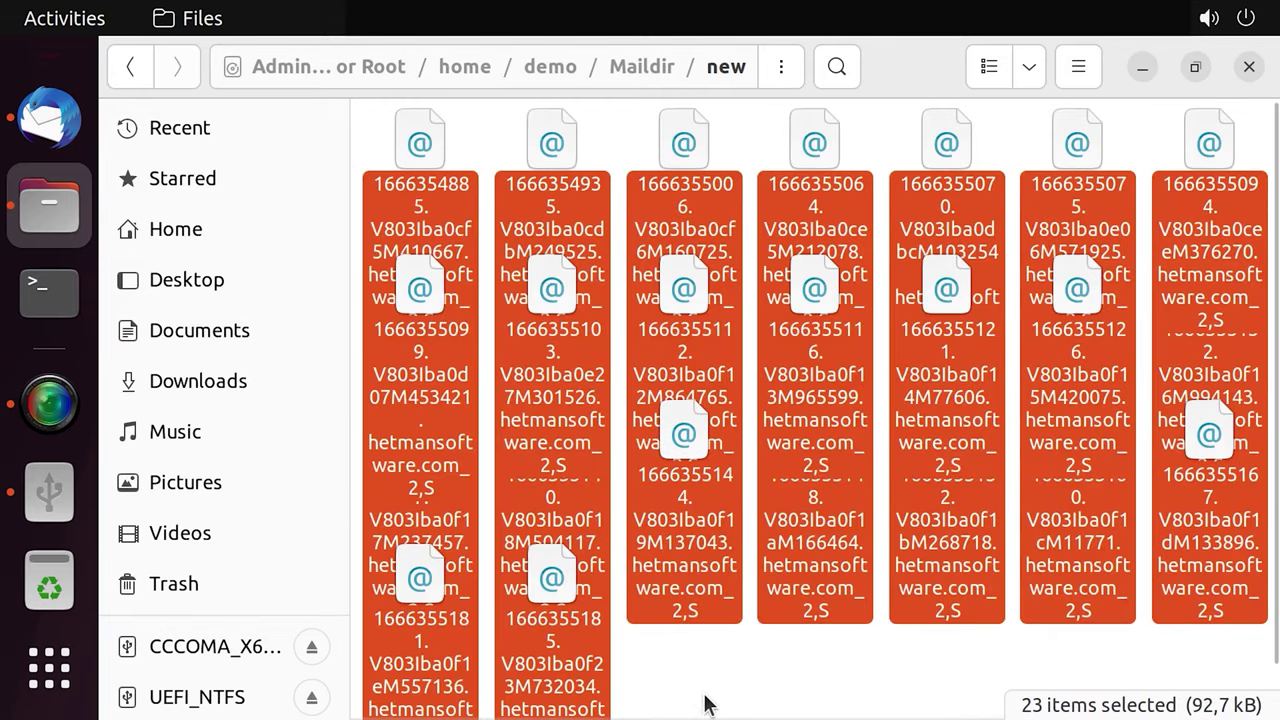
click(705, 692)
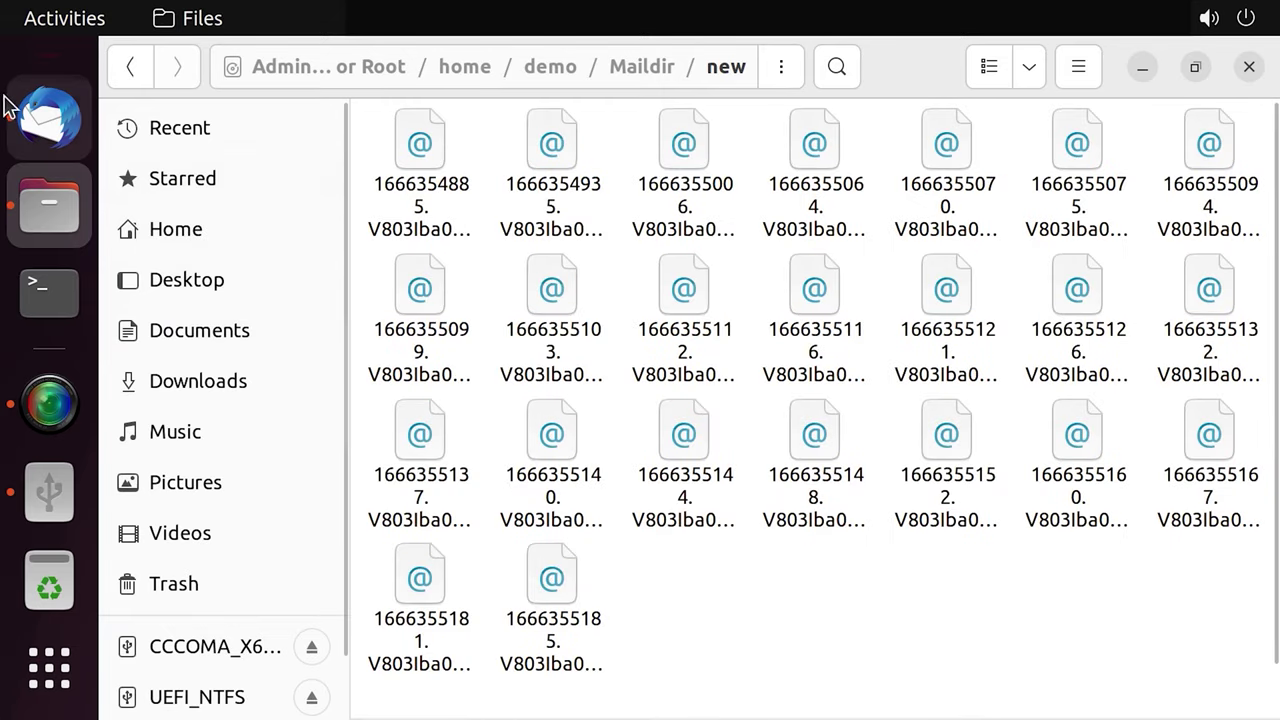
click(44, 115)
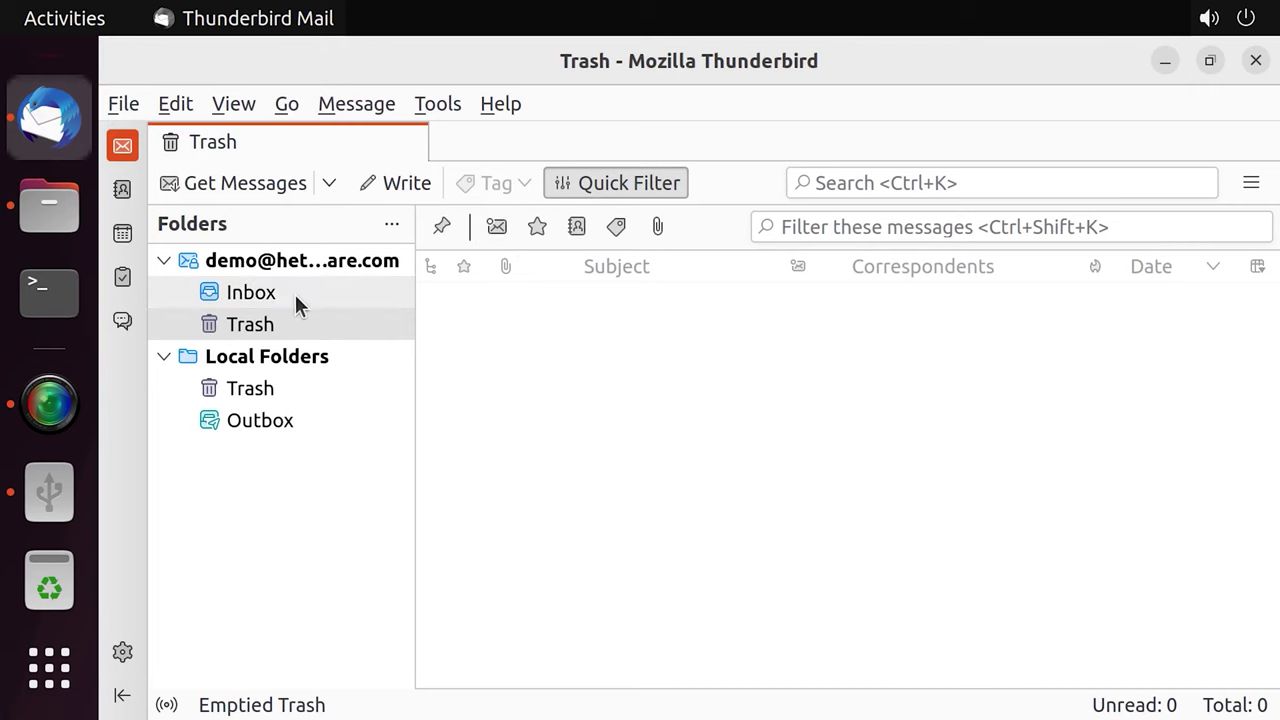
click(379, 293)
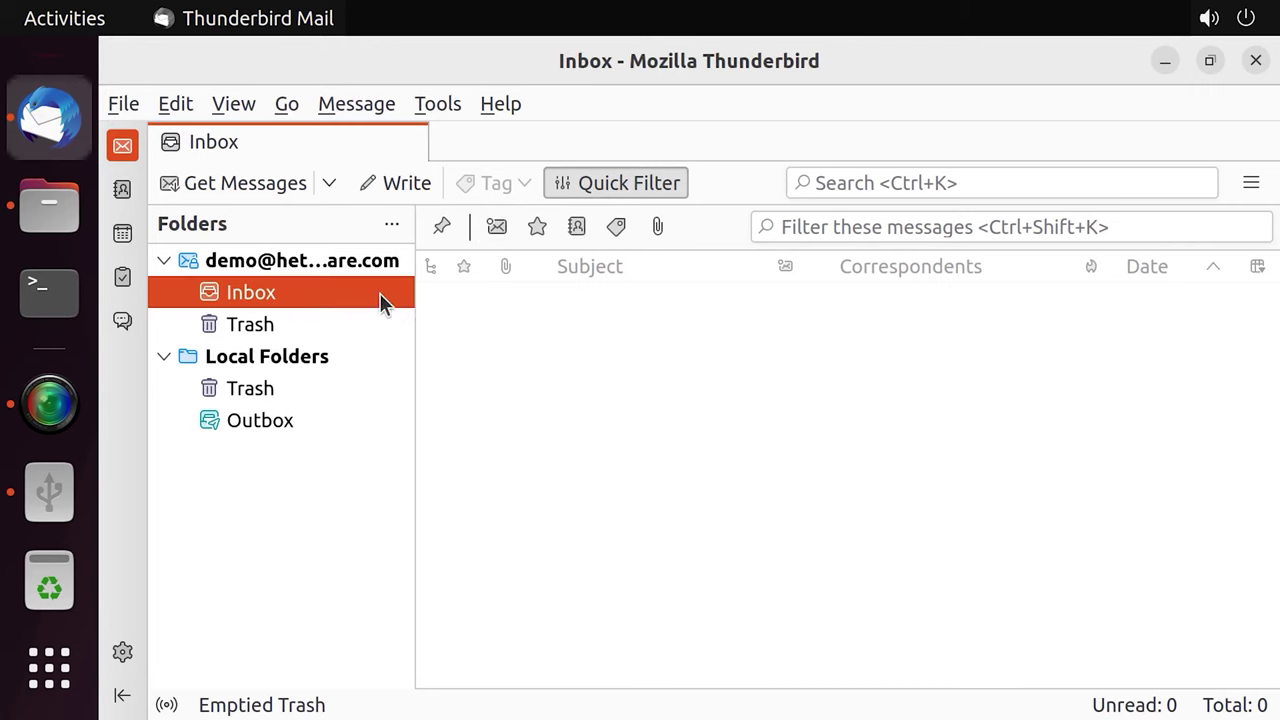
Batch-rename all 23 files in backup/cur, replacing '_2,S' with nothing so names end in hetmansoftware.com
click(1163, 63)
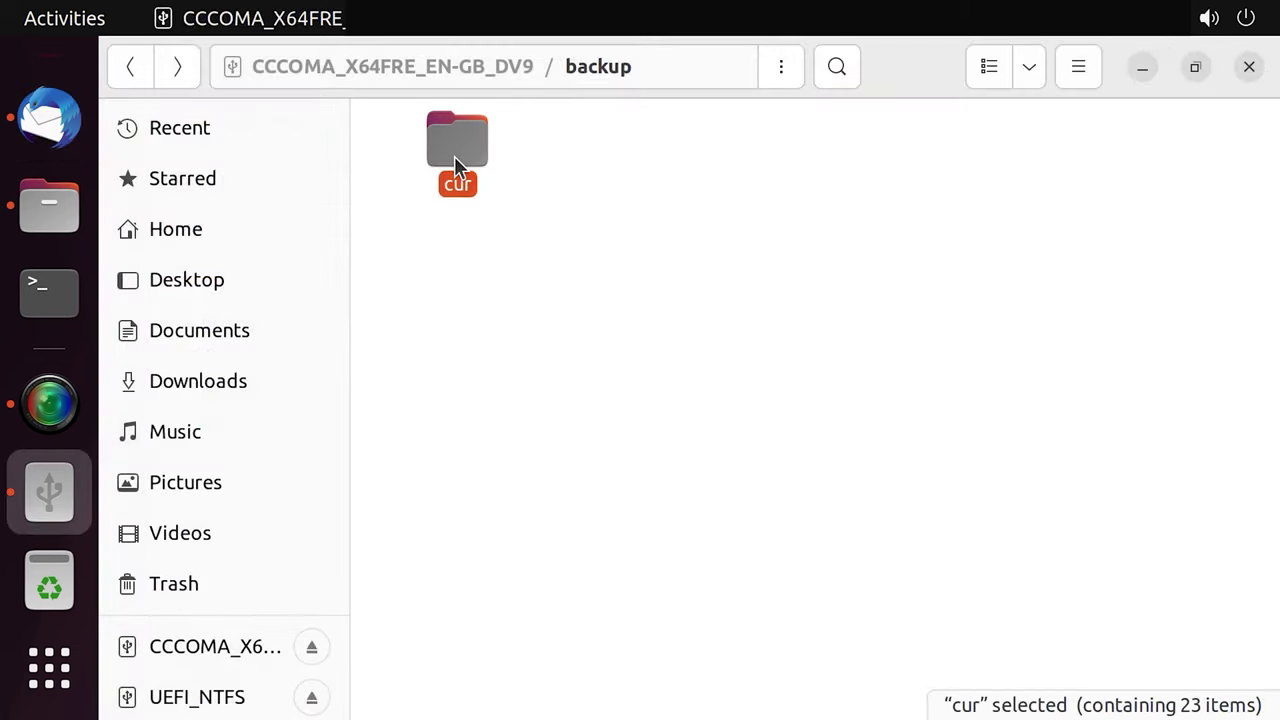
double_click(454, 158)
click(842, 527)
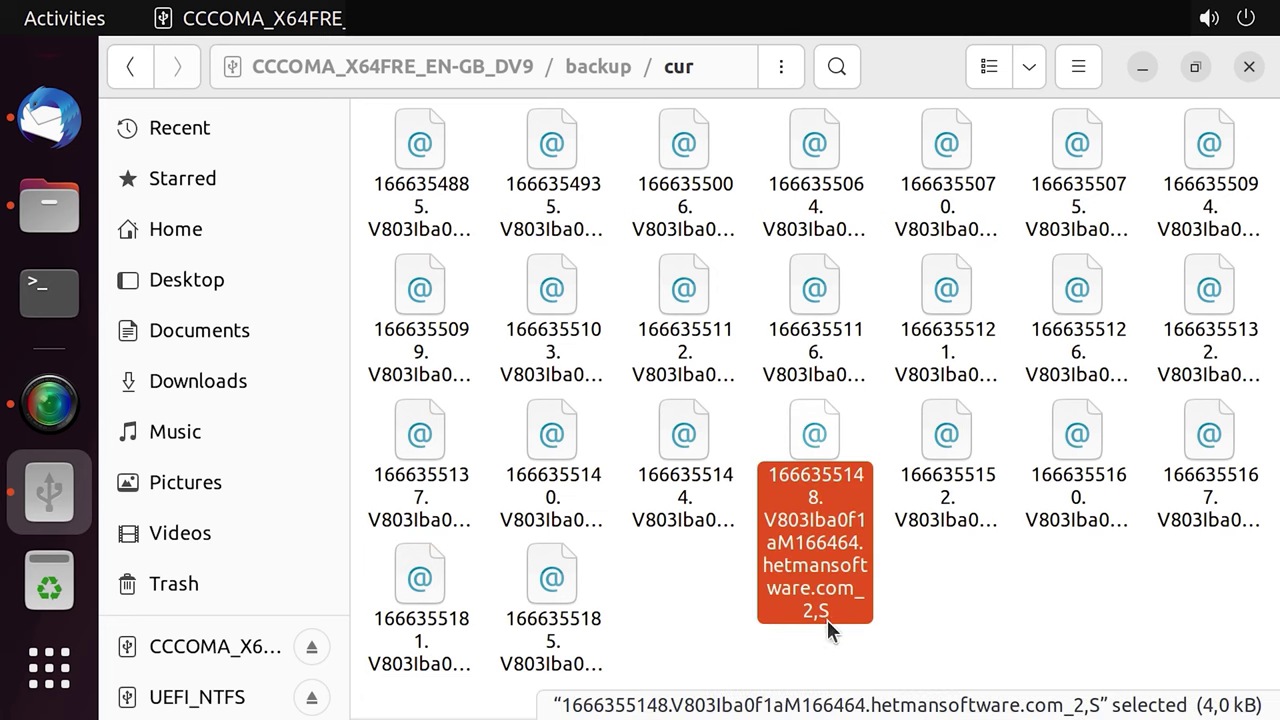
key(ctrl+a)
right_click(828, 612)
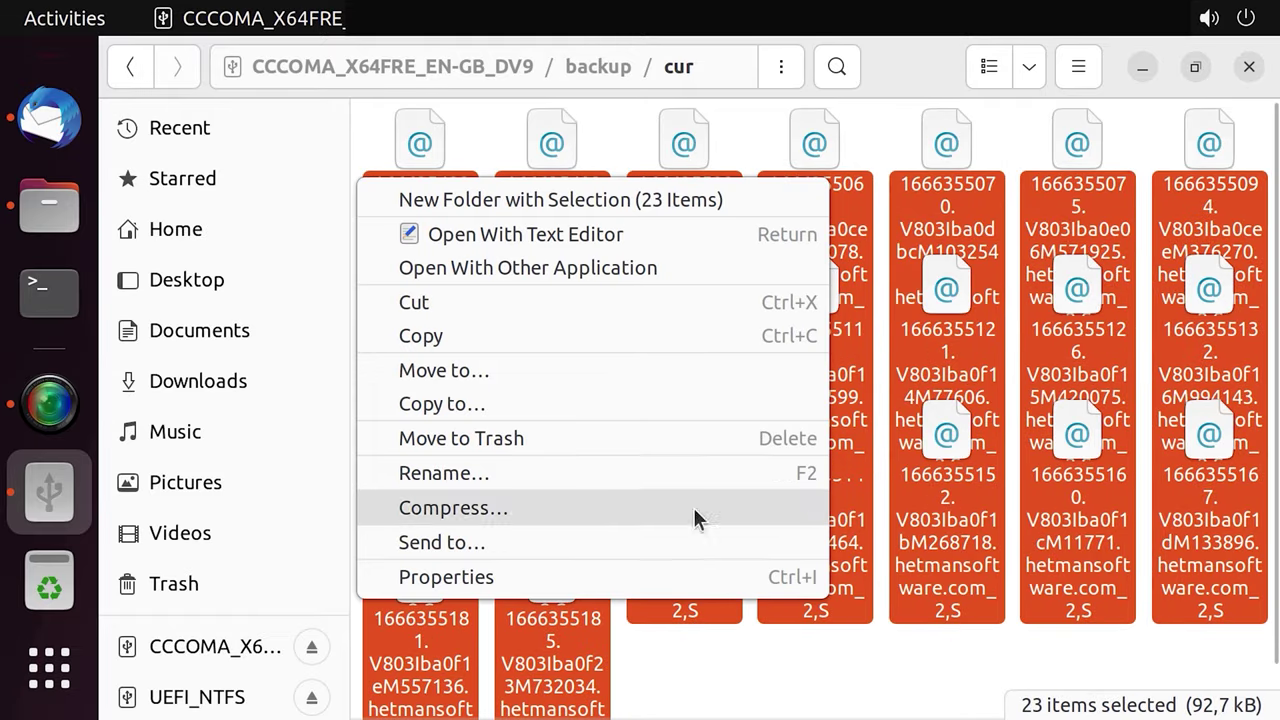
click(479, 485)
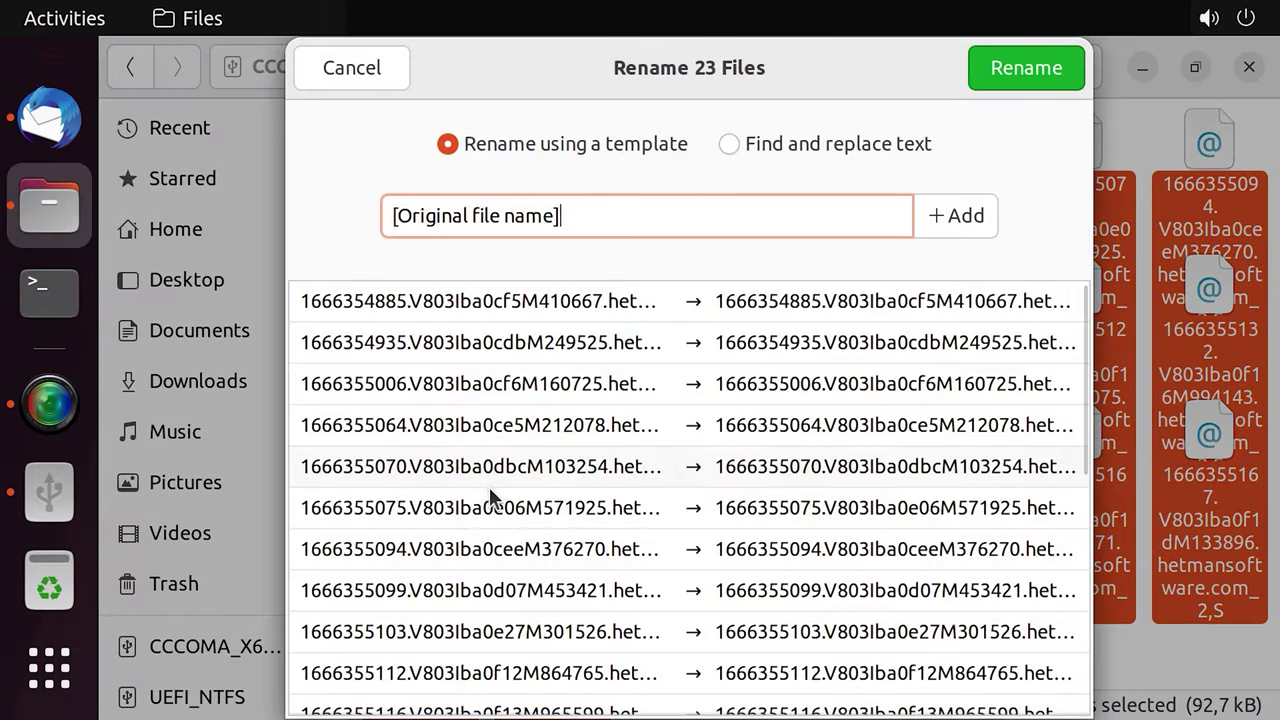
click(762, 147)
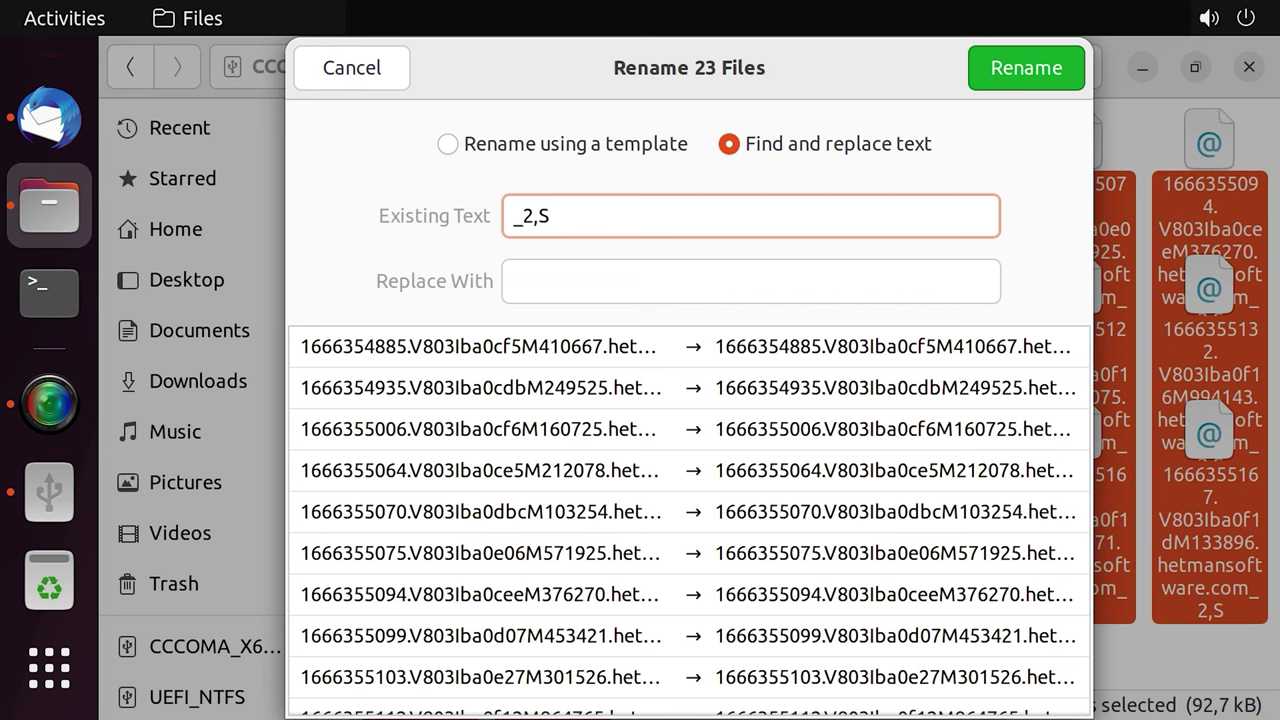
click(1030, 78)
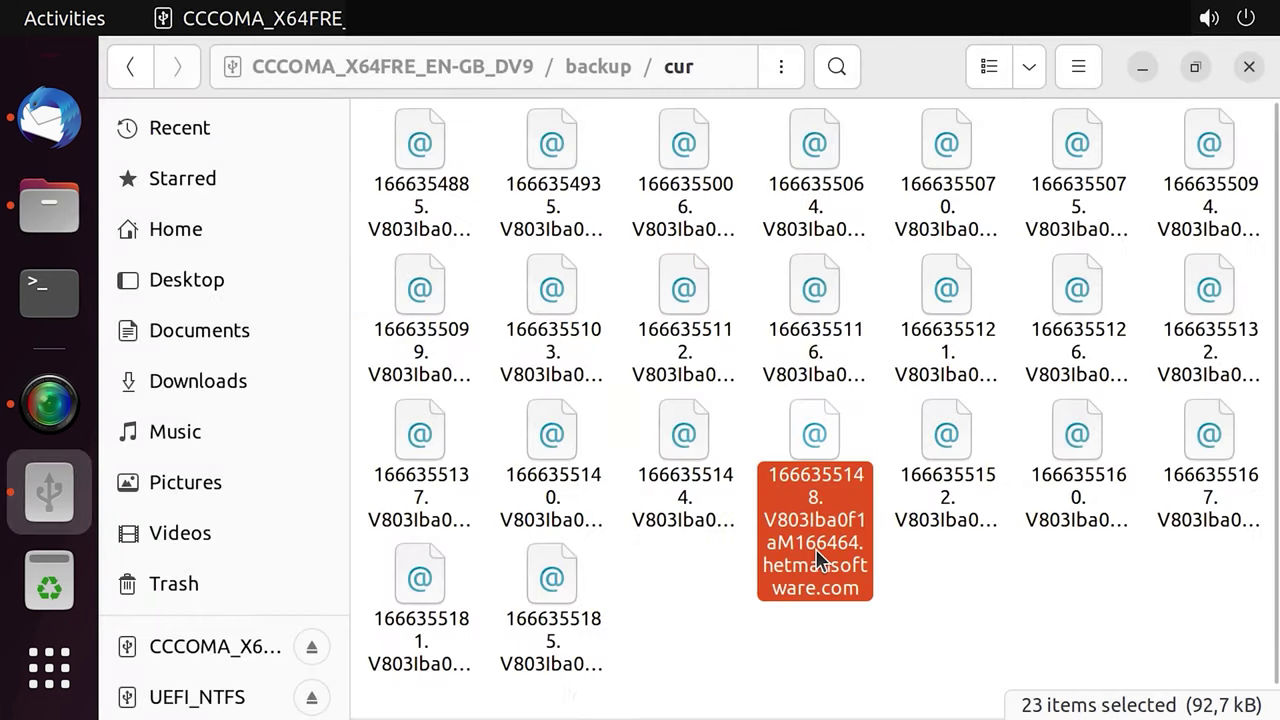
Check the renamed files' names, then select and copy all 23 of them
click(818, 560)
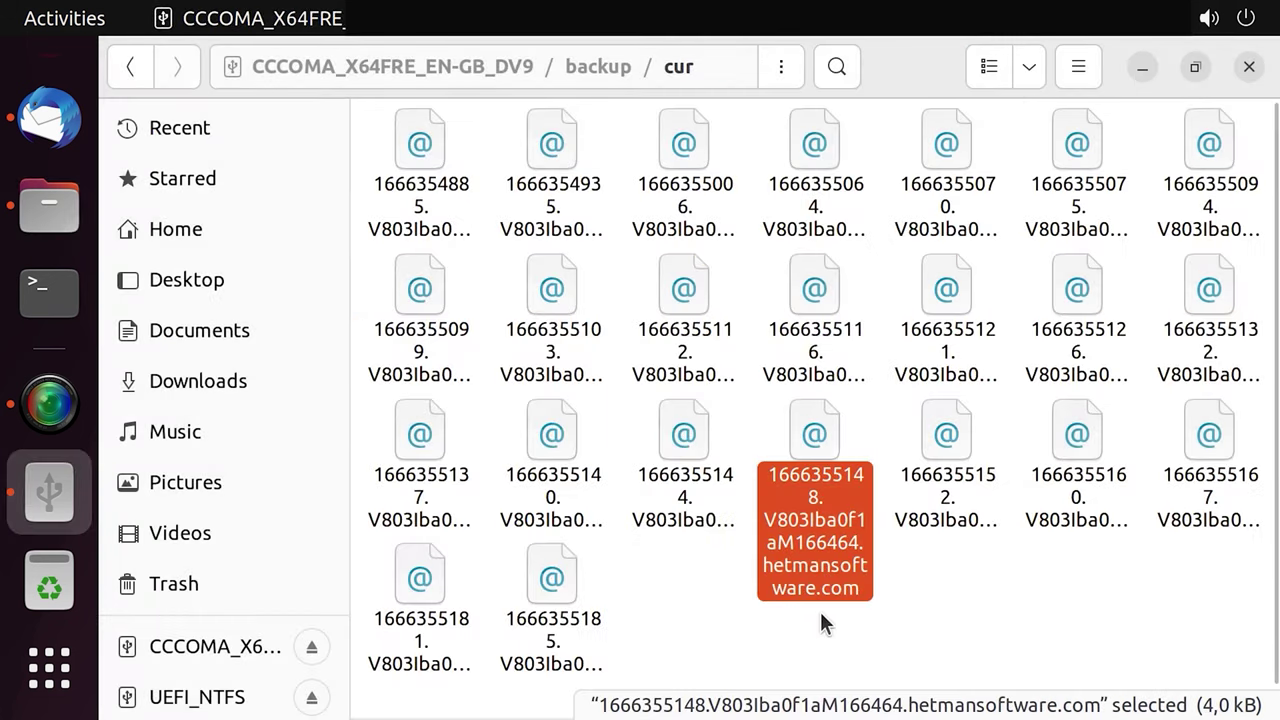
click(686, 500)
click(571, 486)
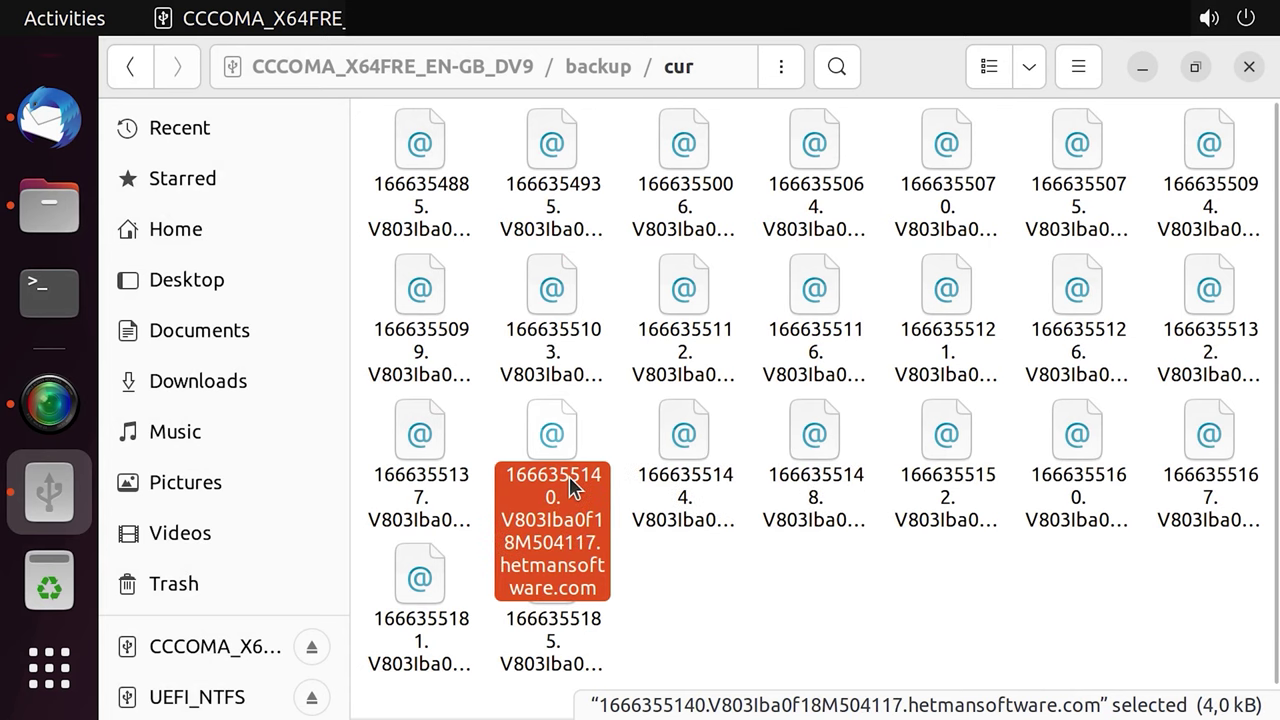
click(794, 584)
key(ctrl+a)
right_click(797, 520)
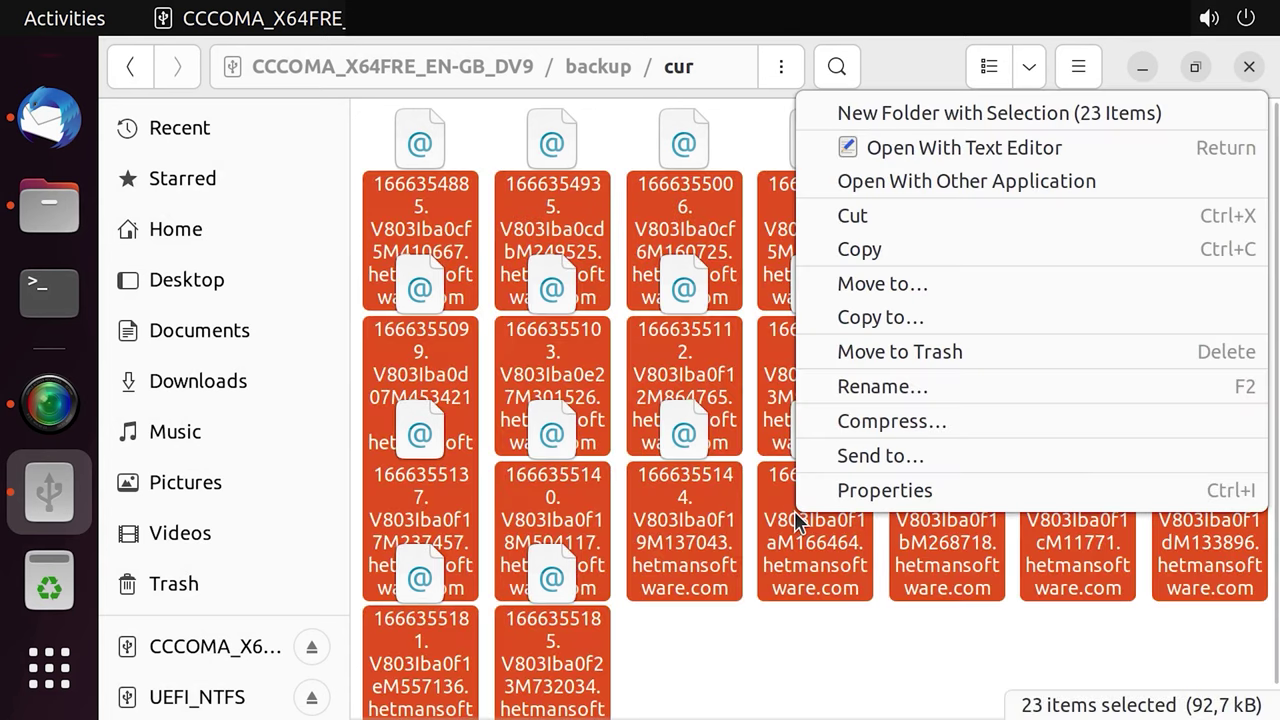
click(887, 252)
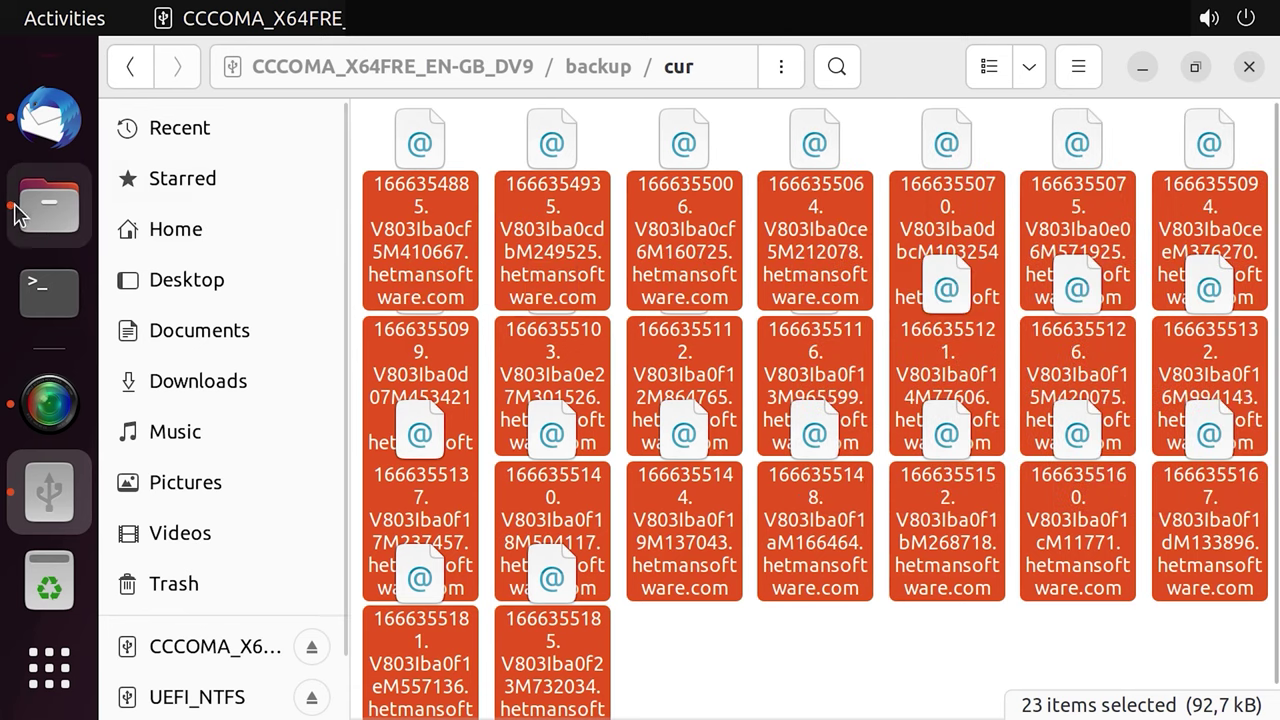
Paste the 23 email files into the demo Maildir's empty new folder
click(49, 207)
double_click(547, 147)
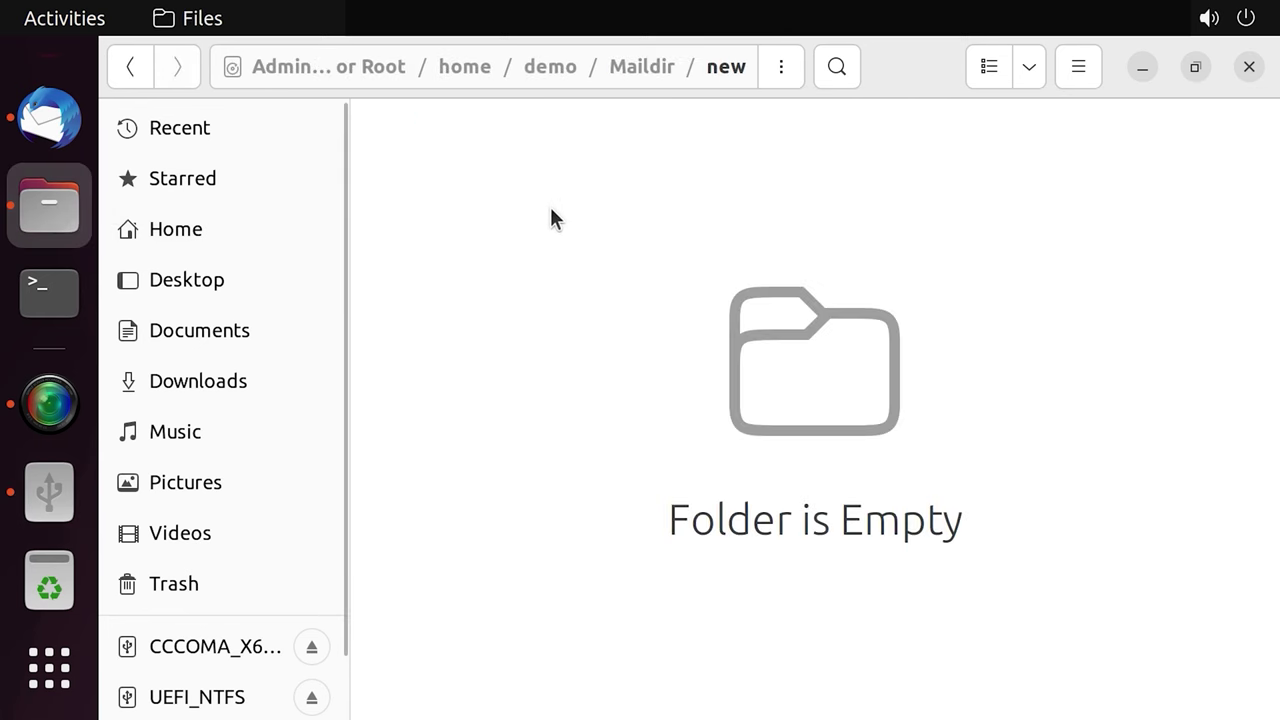
right_click(563, 290)
click(640, 382)
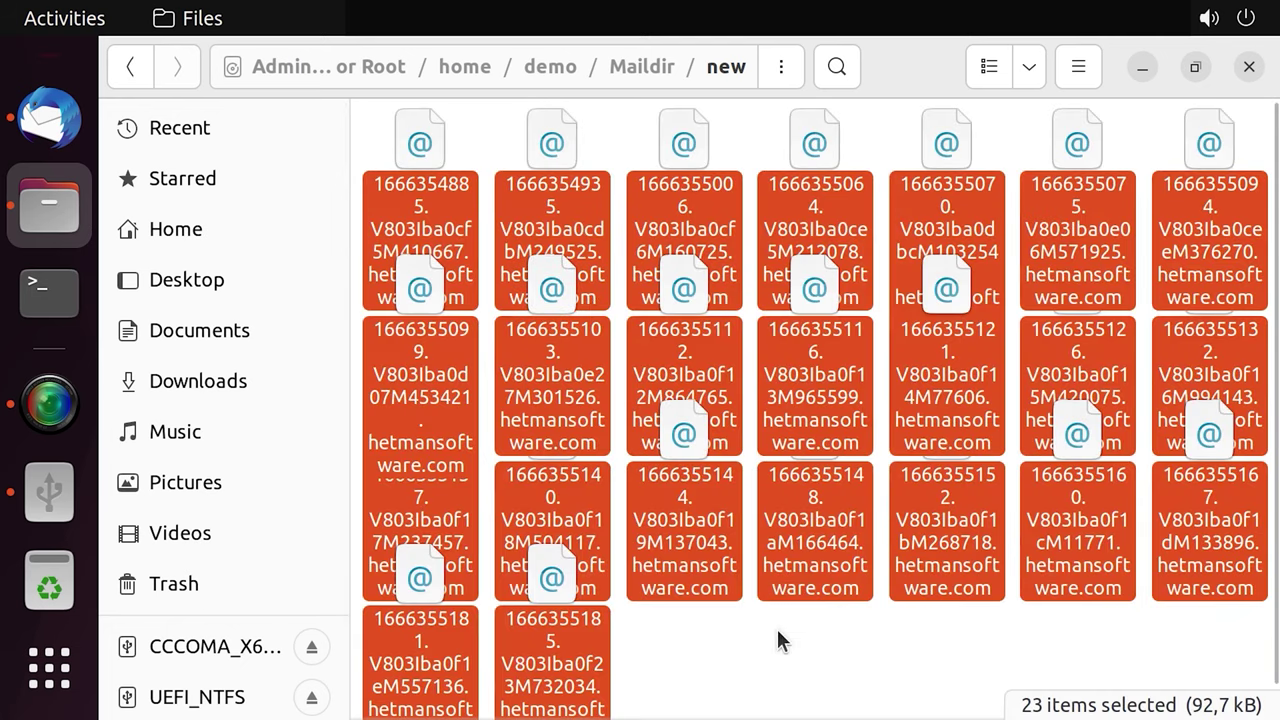
Fetch new mail into Thunderbird's Inbox and browse the Re: 20, Re: 19 and Re: 18 messages
click(88, 118)
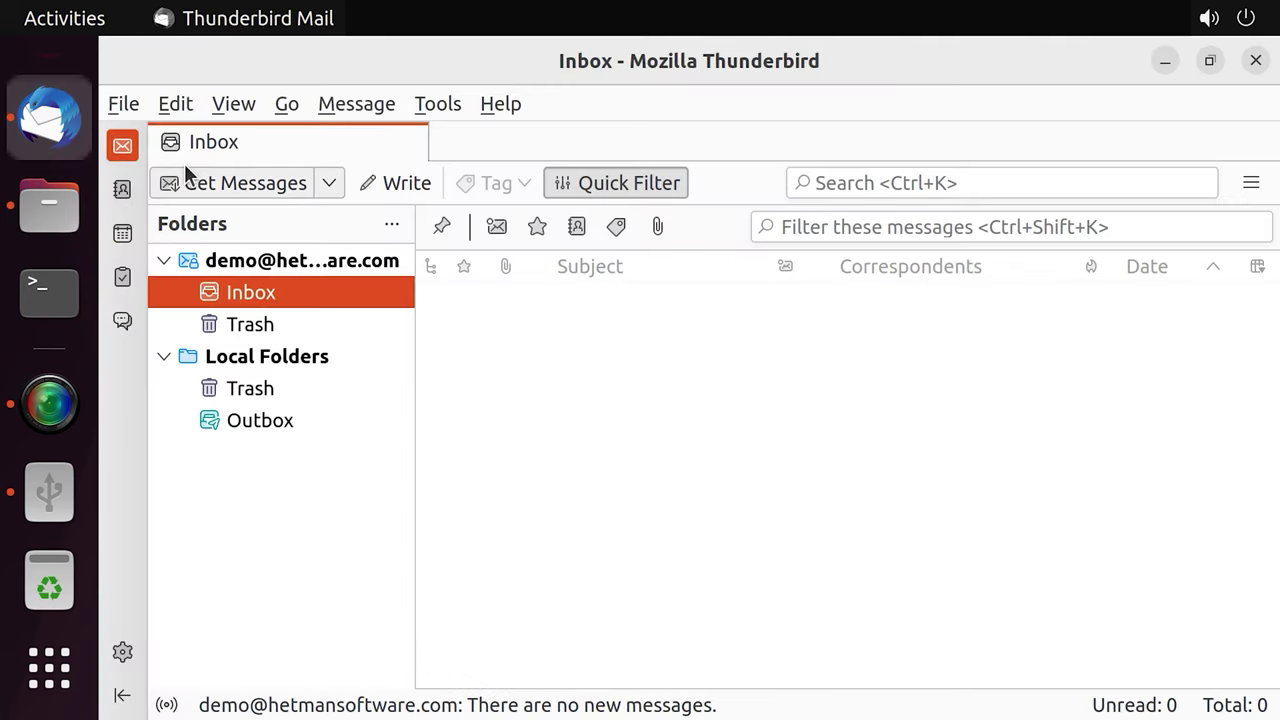
click(287, 190)
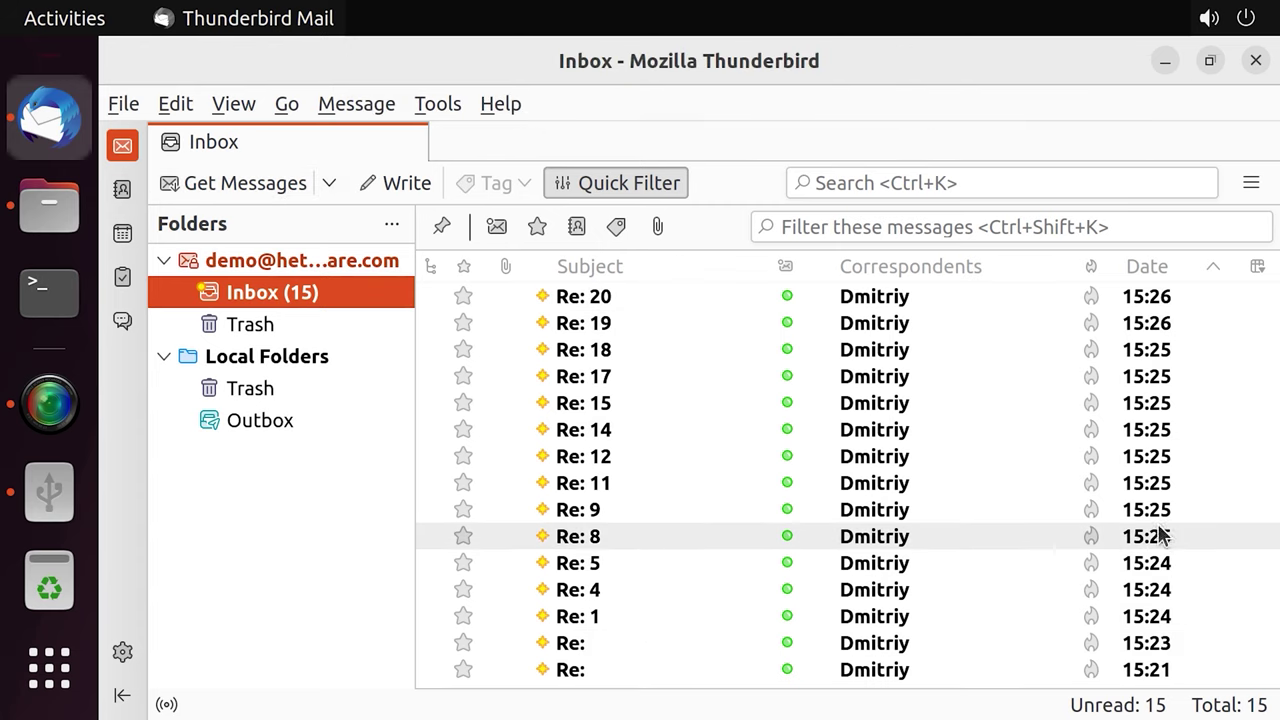
click(611, 297)
click(597, 324)
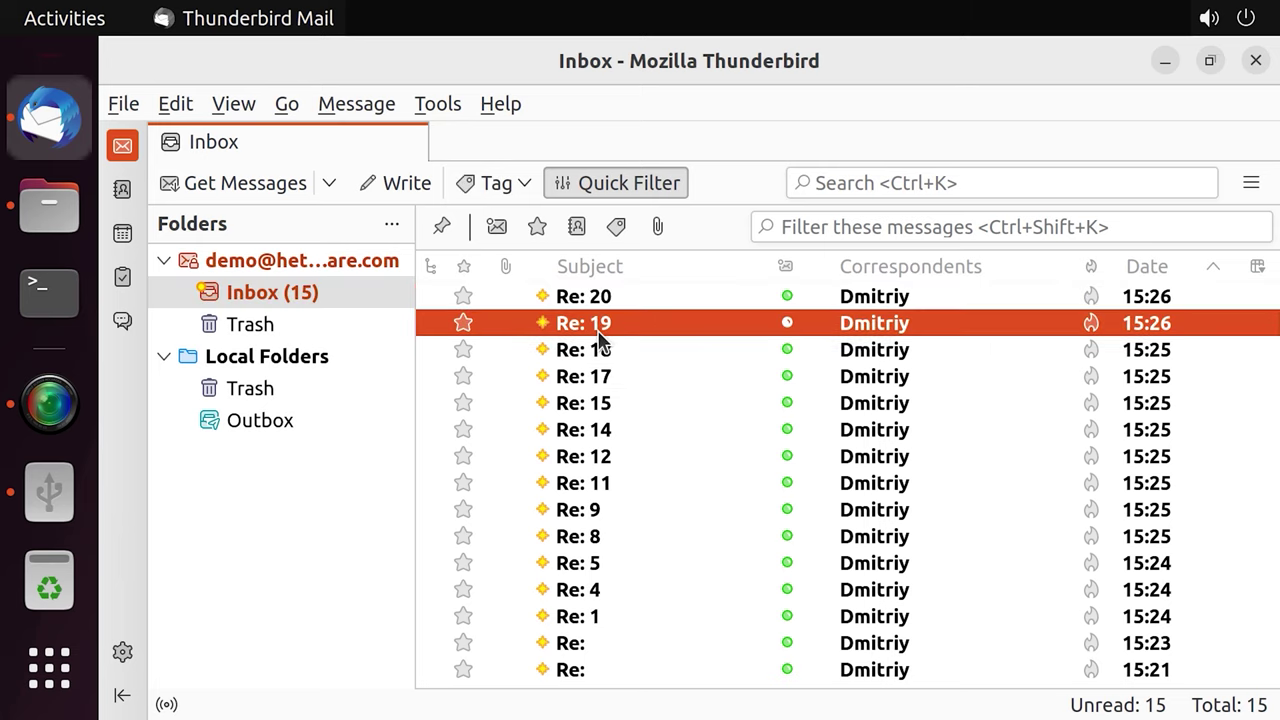
click(598, 350)
Open Re: 20 and Re: 19 each in its own tab
double_click(595, 296)
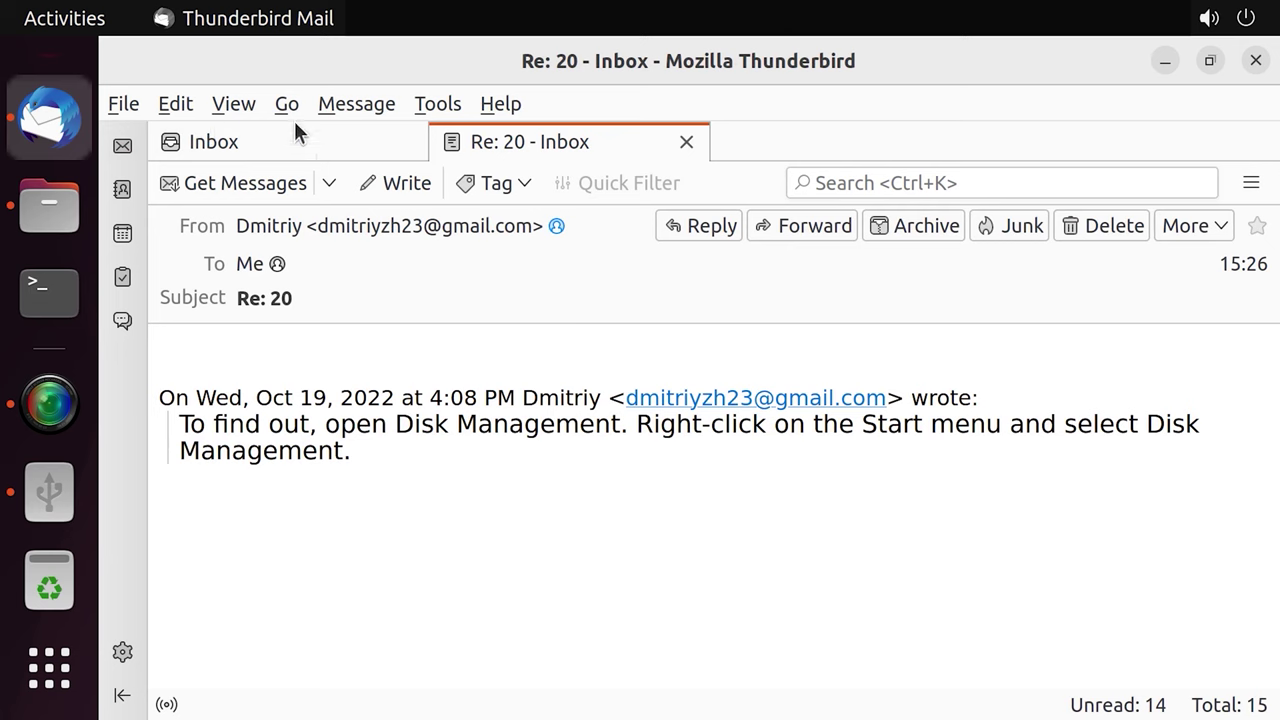
click(292, 130)
double_click(597, 323)
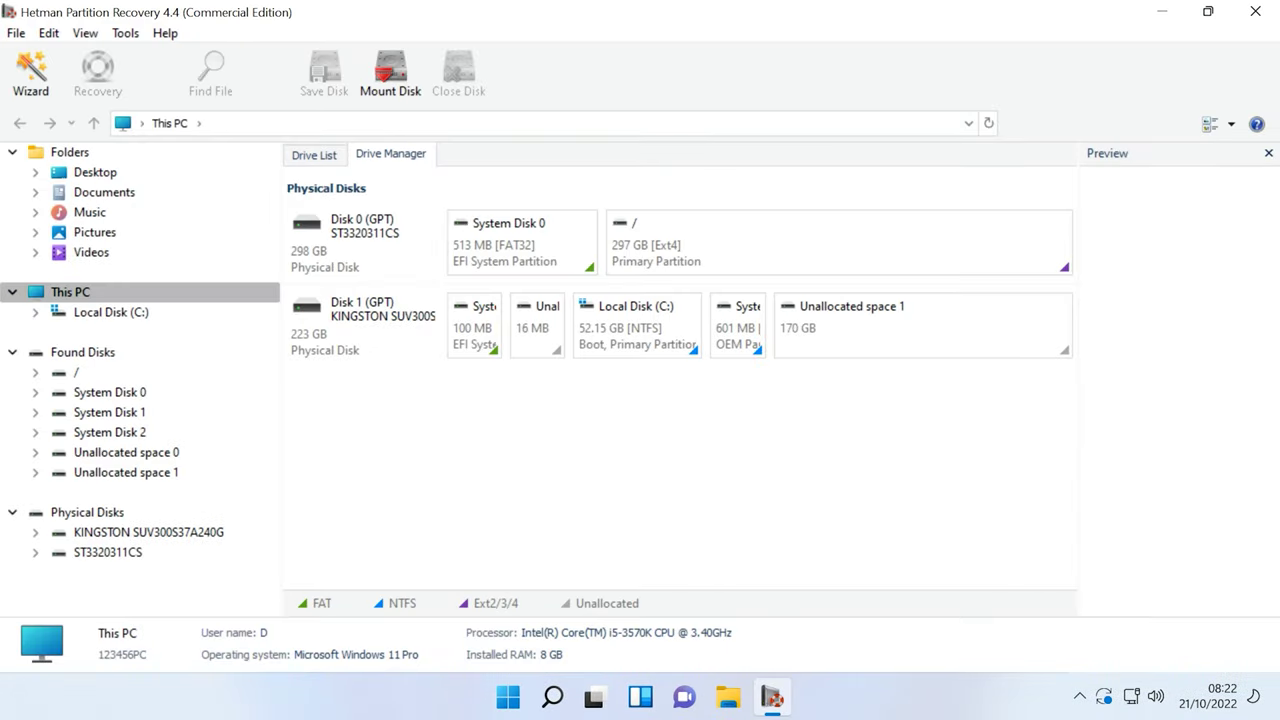
Run a fast scan of the '/' Ext4 partition on Disk 0 (ST3320311CS)
click(360, 240)
click(360, 325)
click(360, 240)
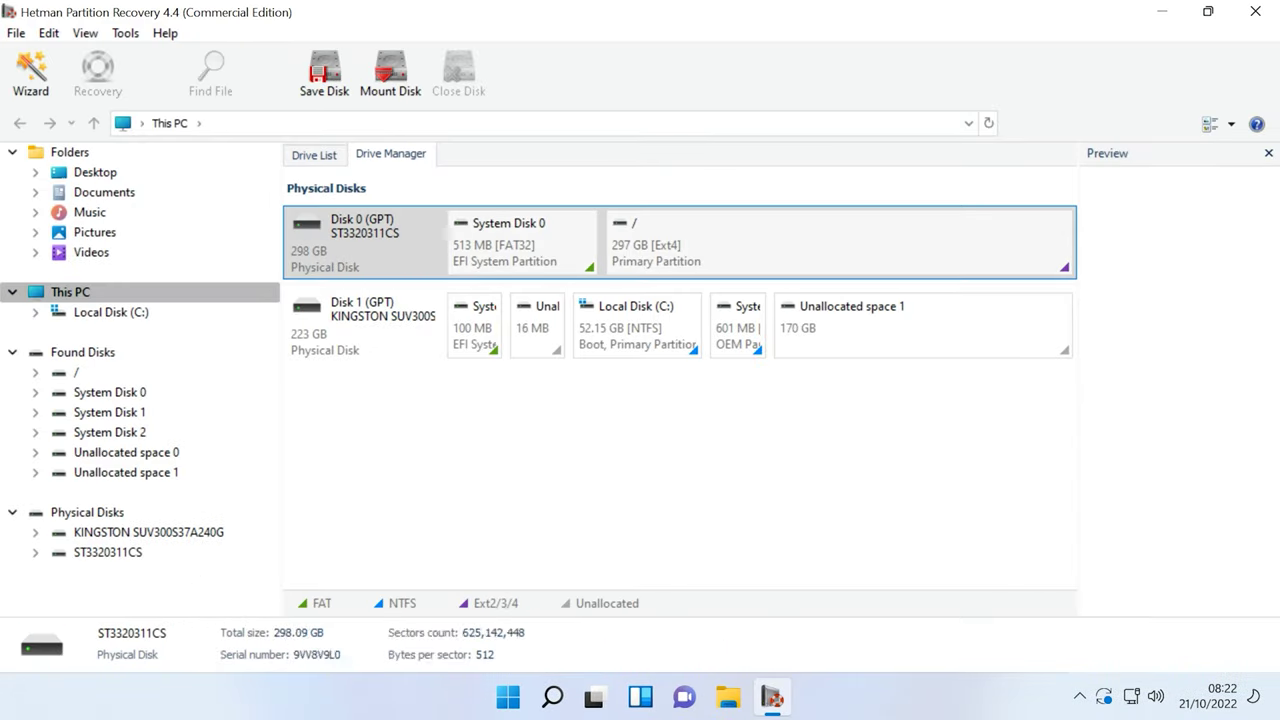
click(778, 248)
right_click(778, 248)
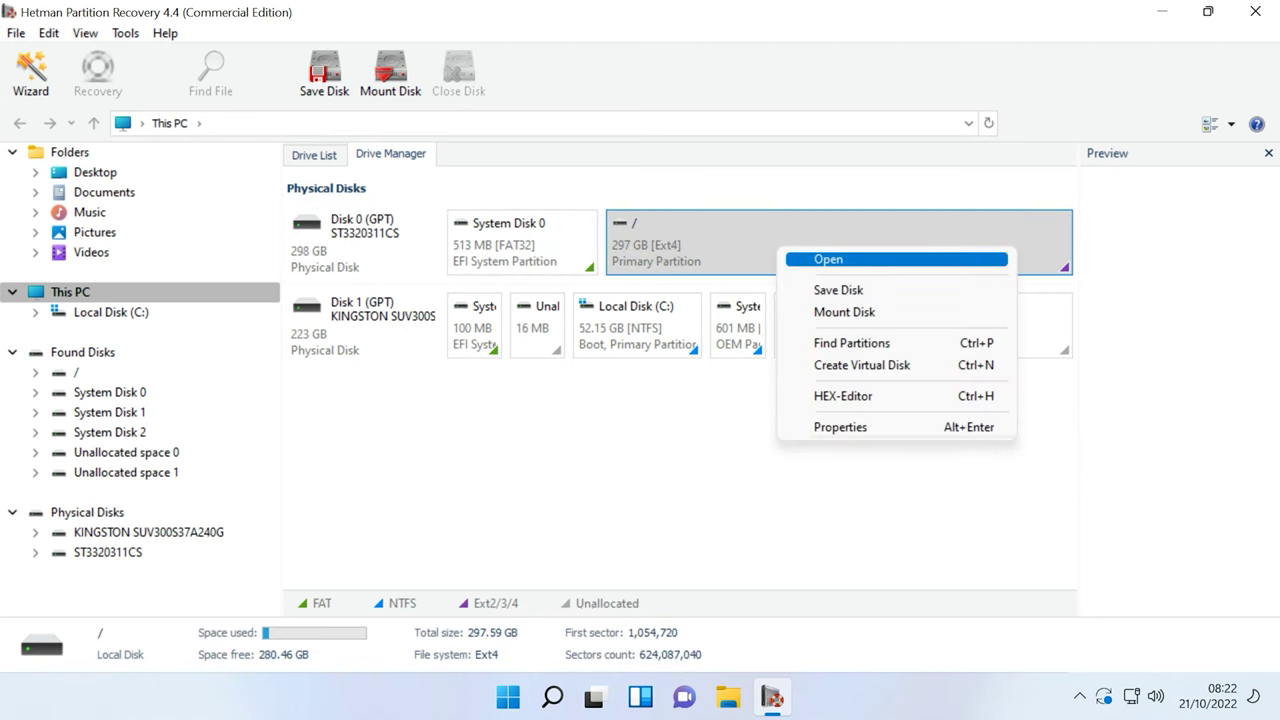
click(828, 259)
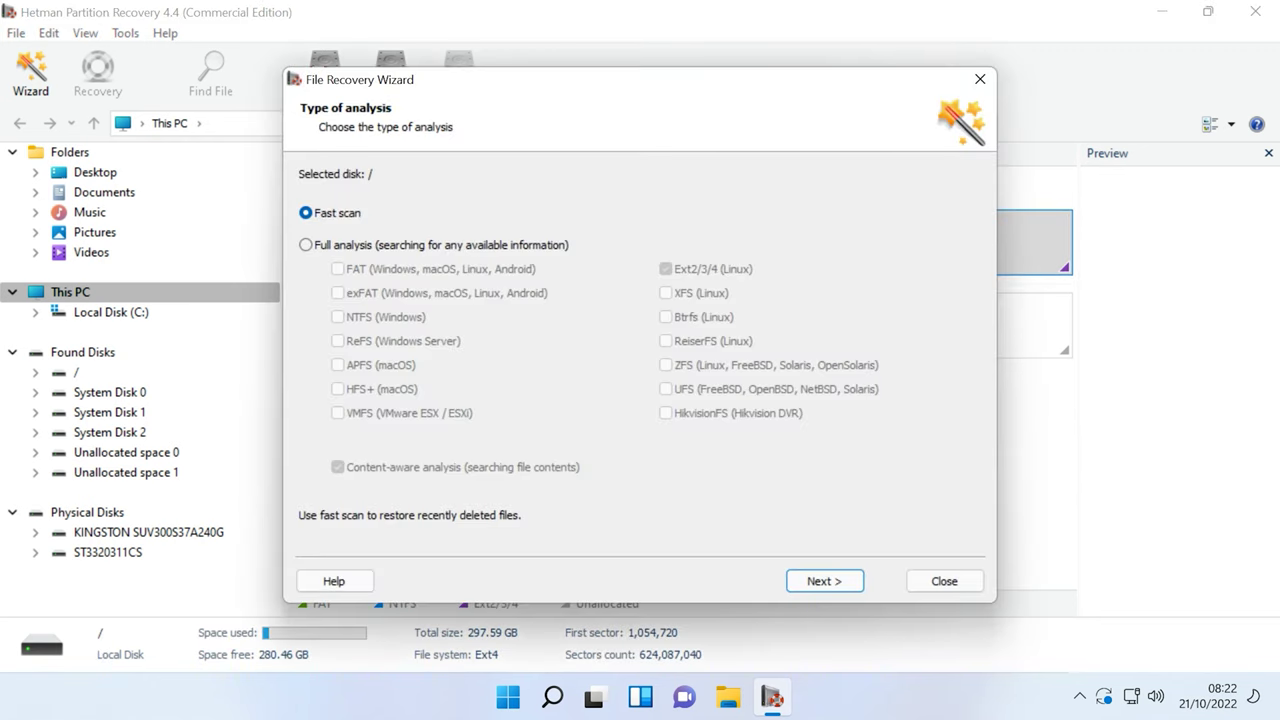
click(305, 244)
click(305, 212)
key(Return)
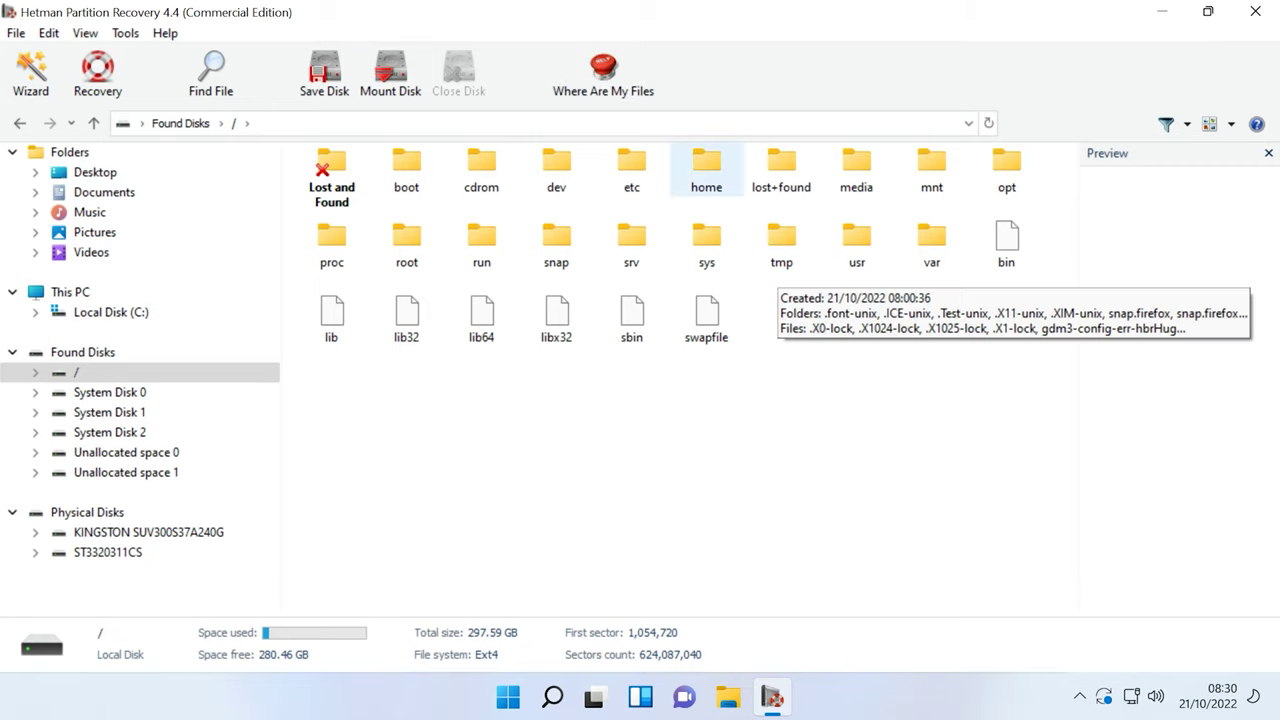
Browse to home > demo > Maildir > cur in the scan results
double_click(706, 168)
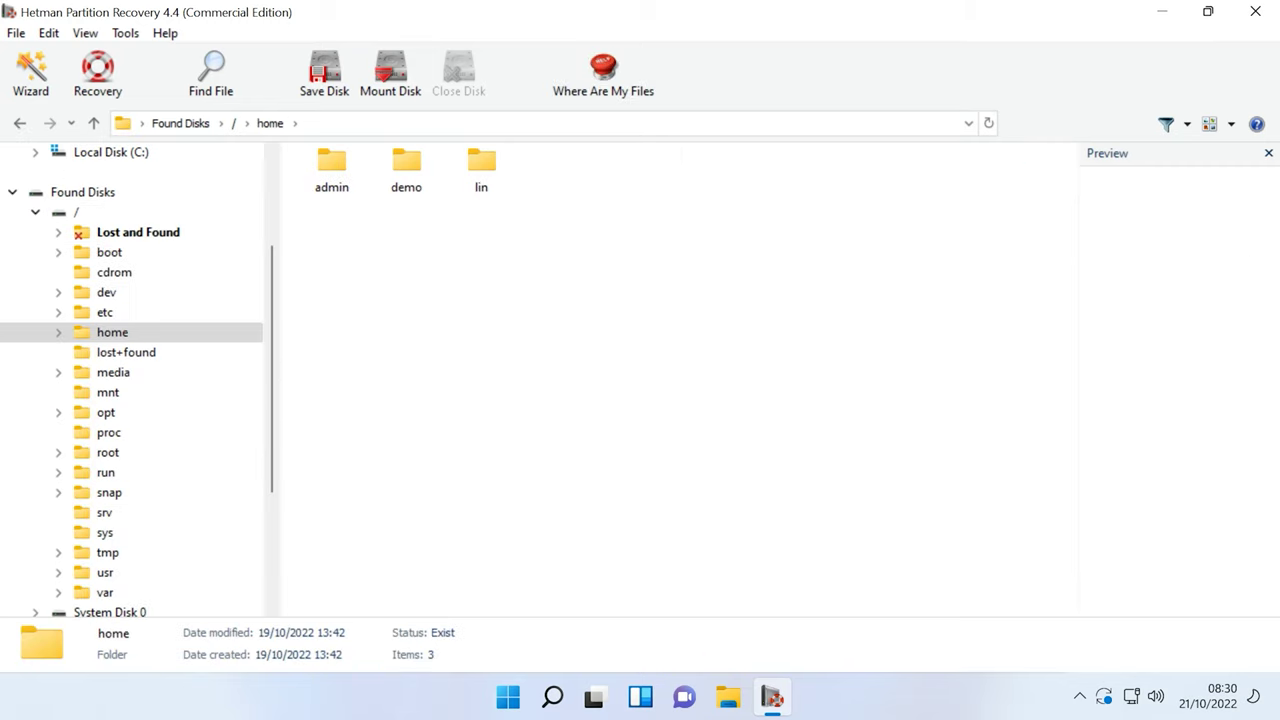
double_click(406, 166)
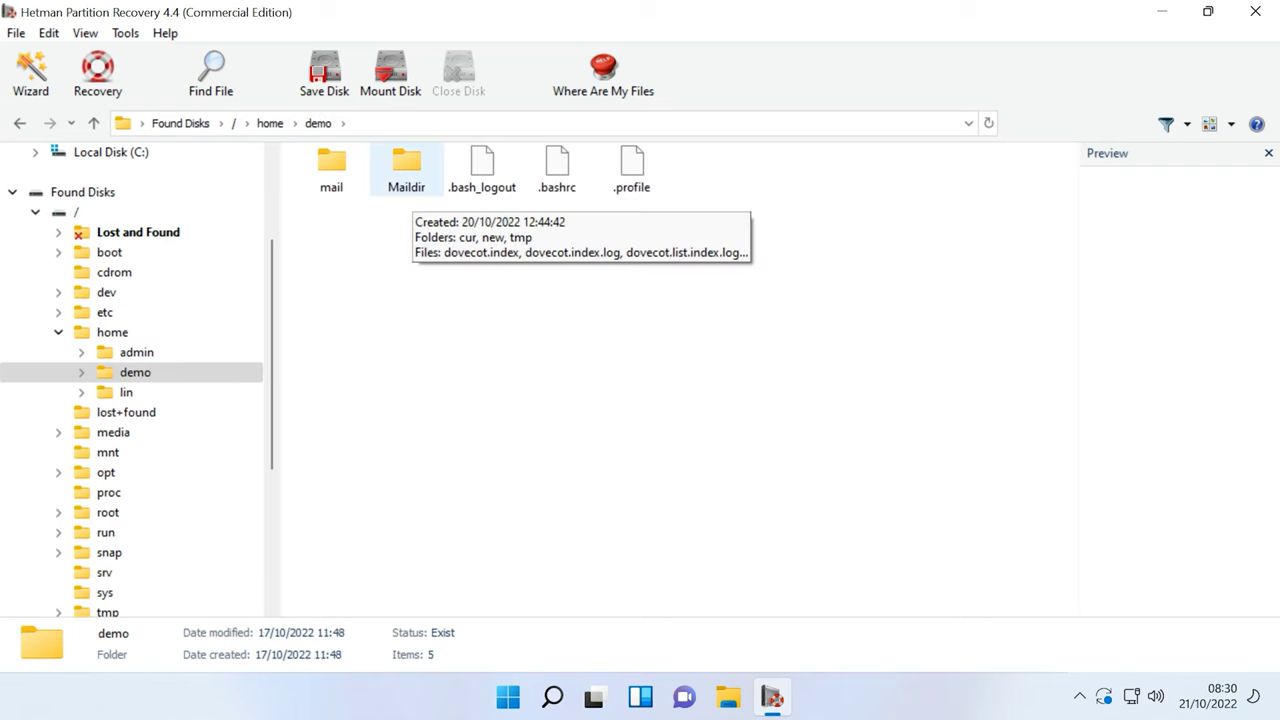
double_click(406, 166)
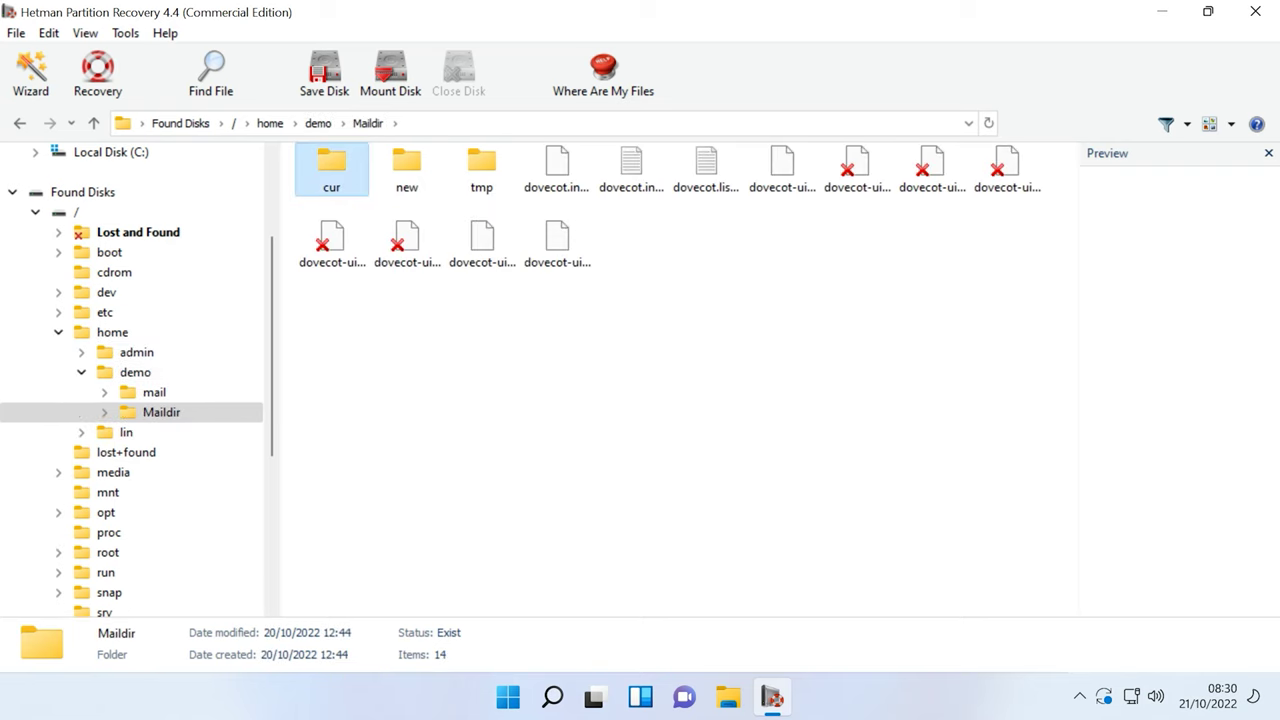
double_click(331, 168)
scroll(1170, 377, down, 10)
scroll(1170, 377, down, 5)
scroll(1170, 377, up, 15)
Preview several deleted email files in cur, then return to the Maildir folder
click(394, 180)
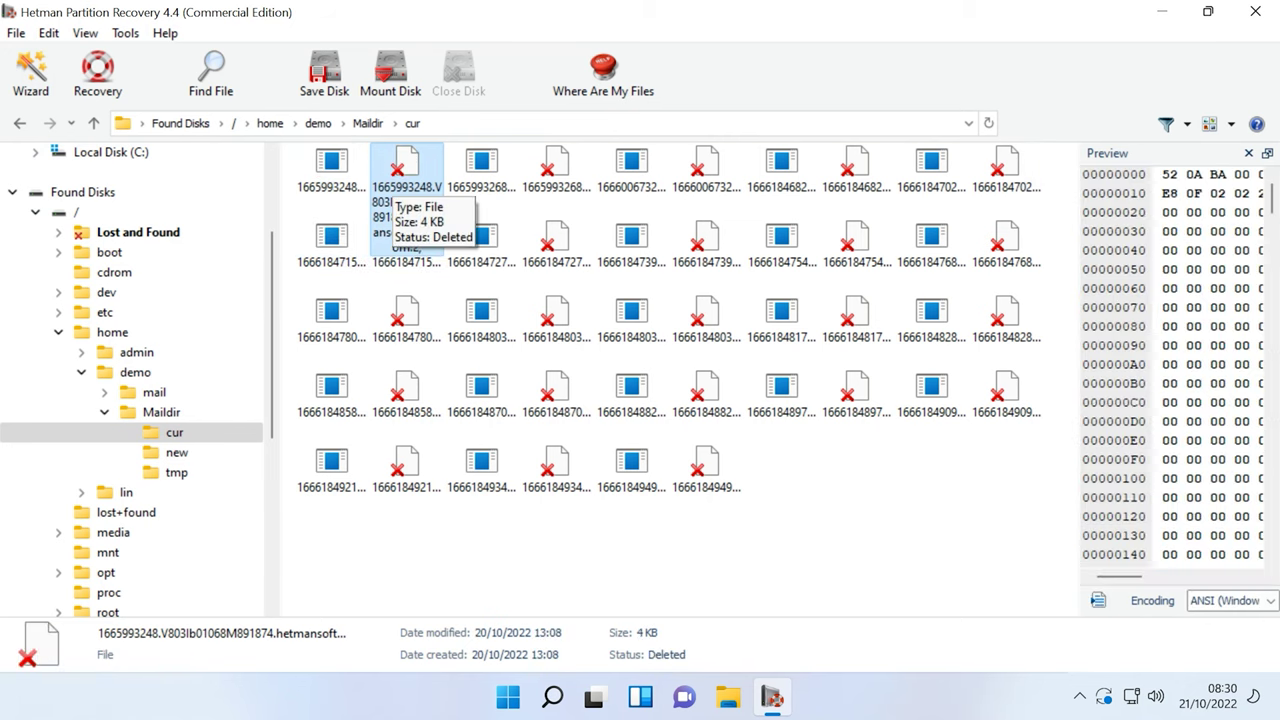
click(481, 180)
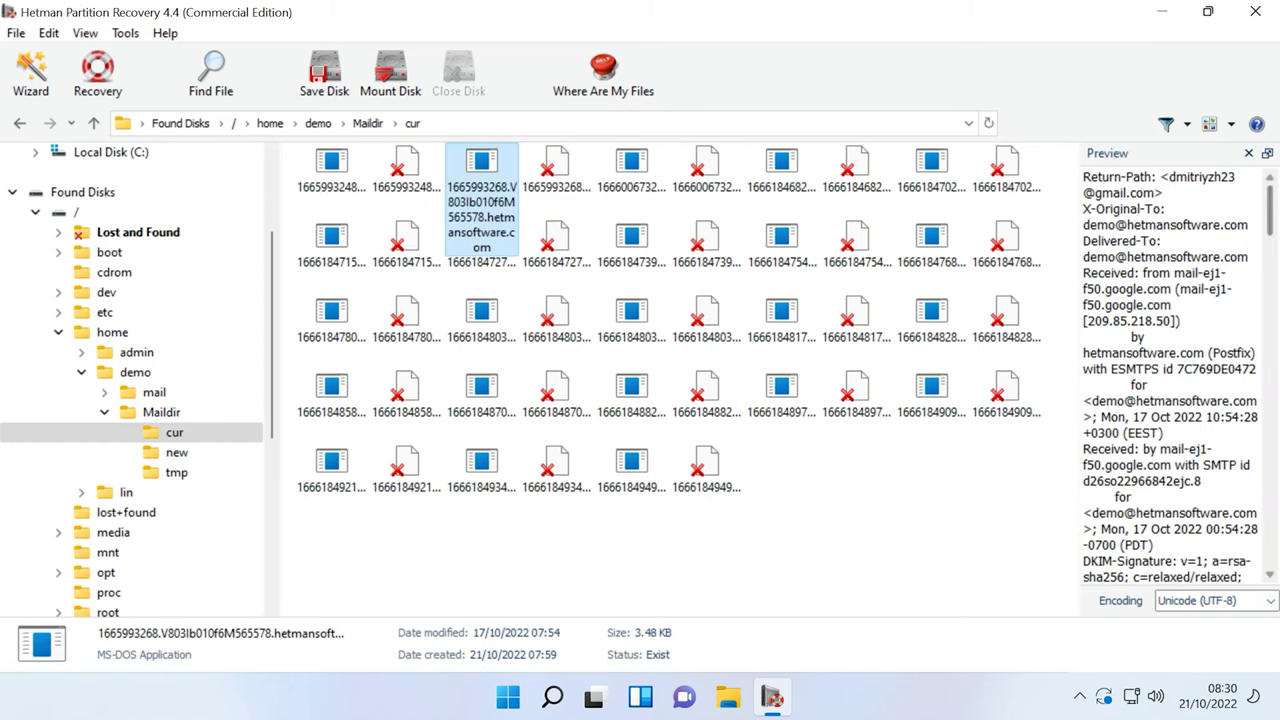
scroll(1170, 377, down, 3)
scroll(1170, 377, down, 10)
scroll(1170, 377, up, 15)
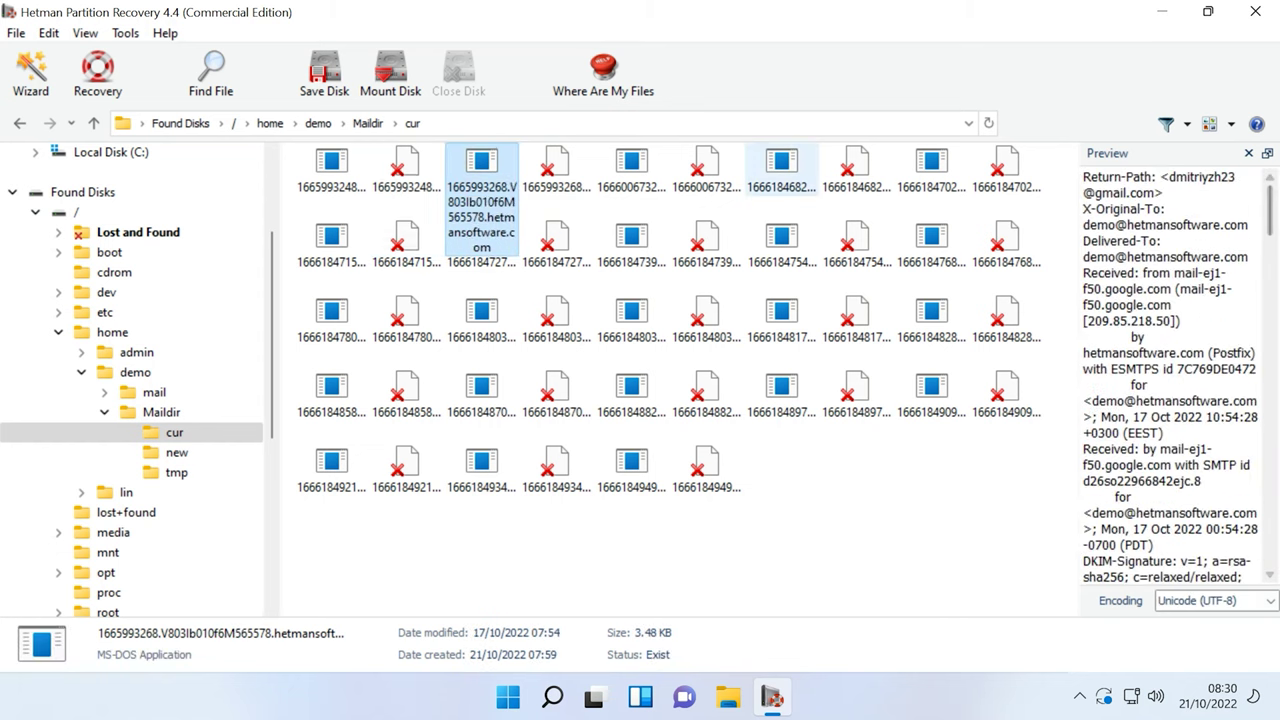
click(631, 180)
scroll(1170, 377, down, 10)
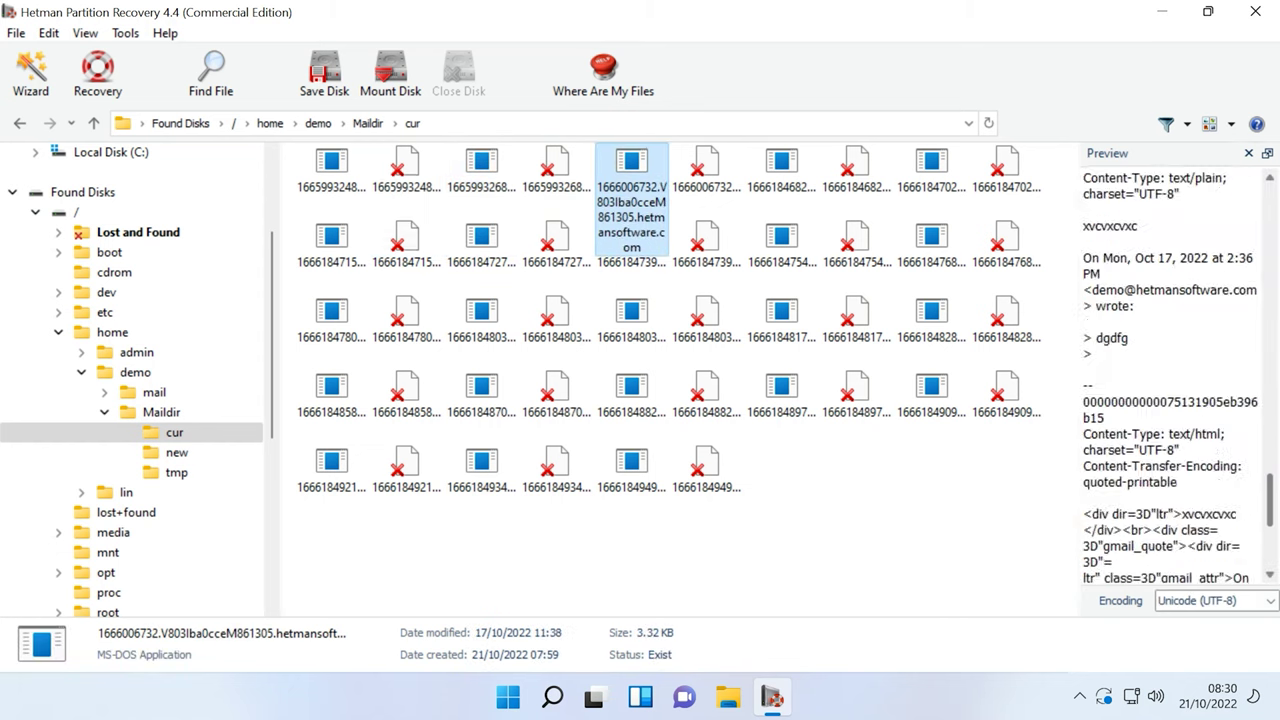
click(781, 170)
key(BackSpace)
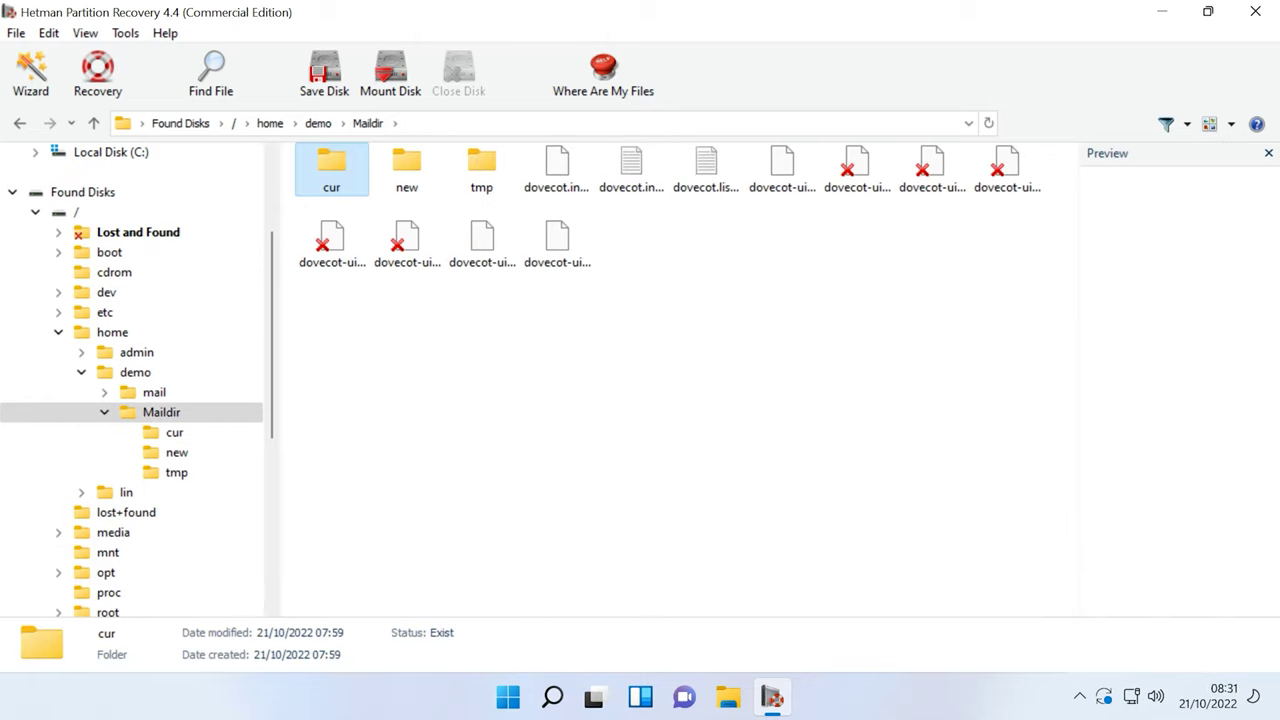
Recover the cur folder to the hard disk at C:\20\
key(ctrl+r)
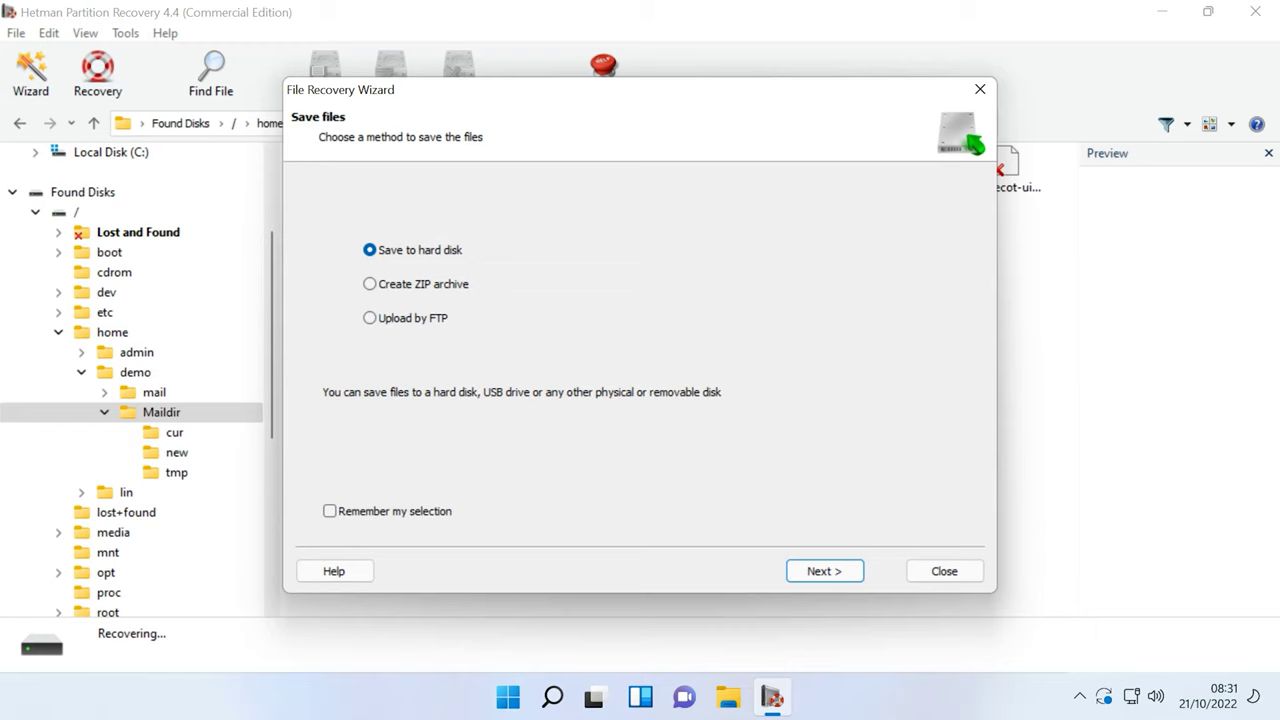
key(Return)
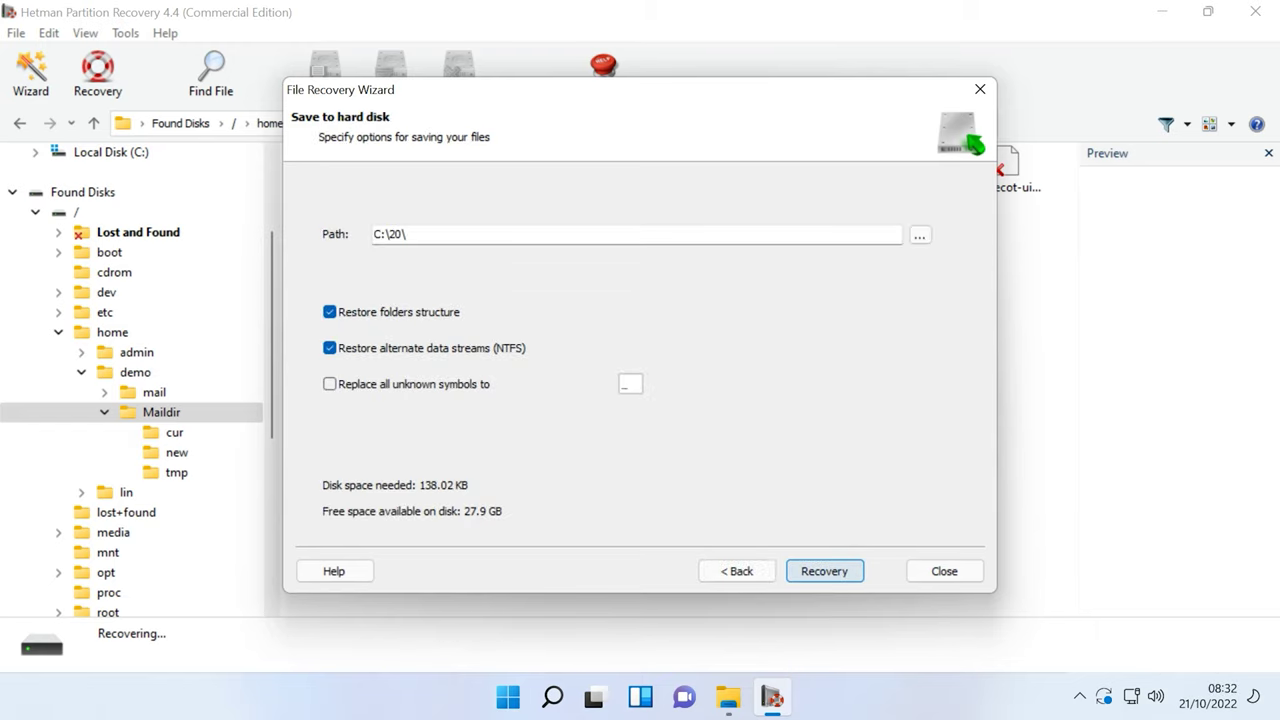
key(Return)
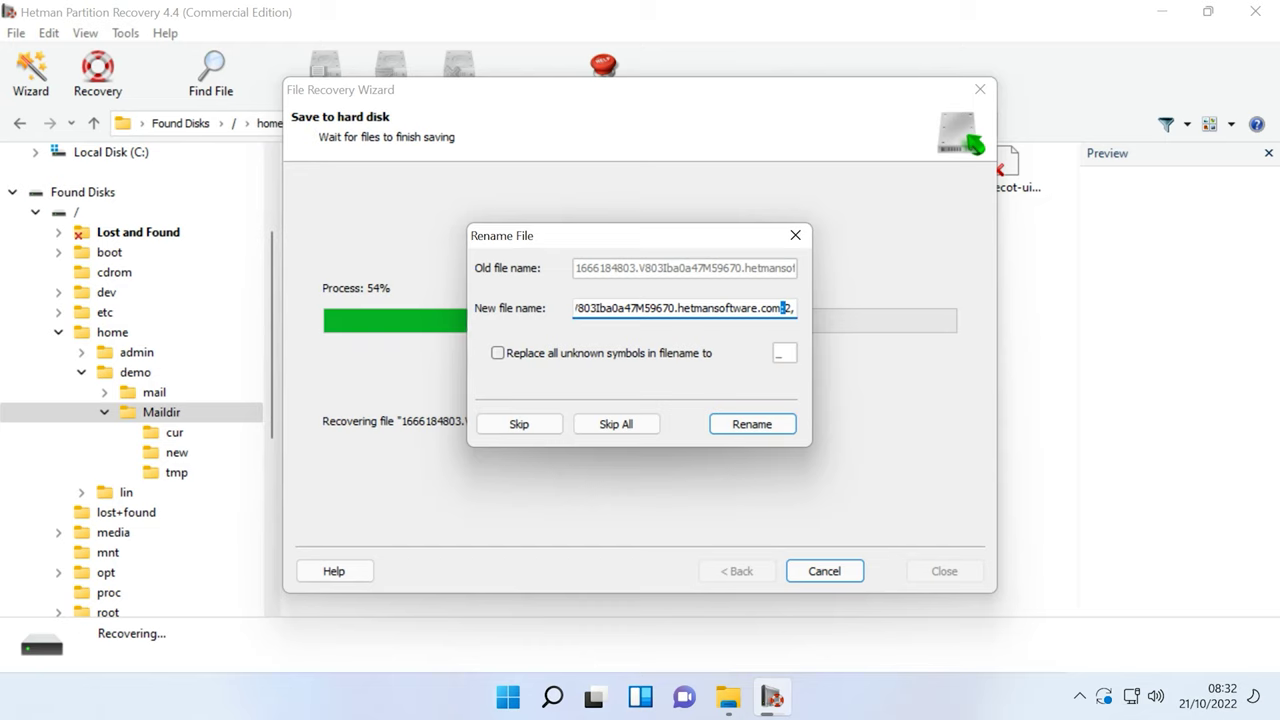
Rename the conflicting file with unknown symbols replaced by underscores, then finish the recovery
click(497, 352)
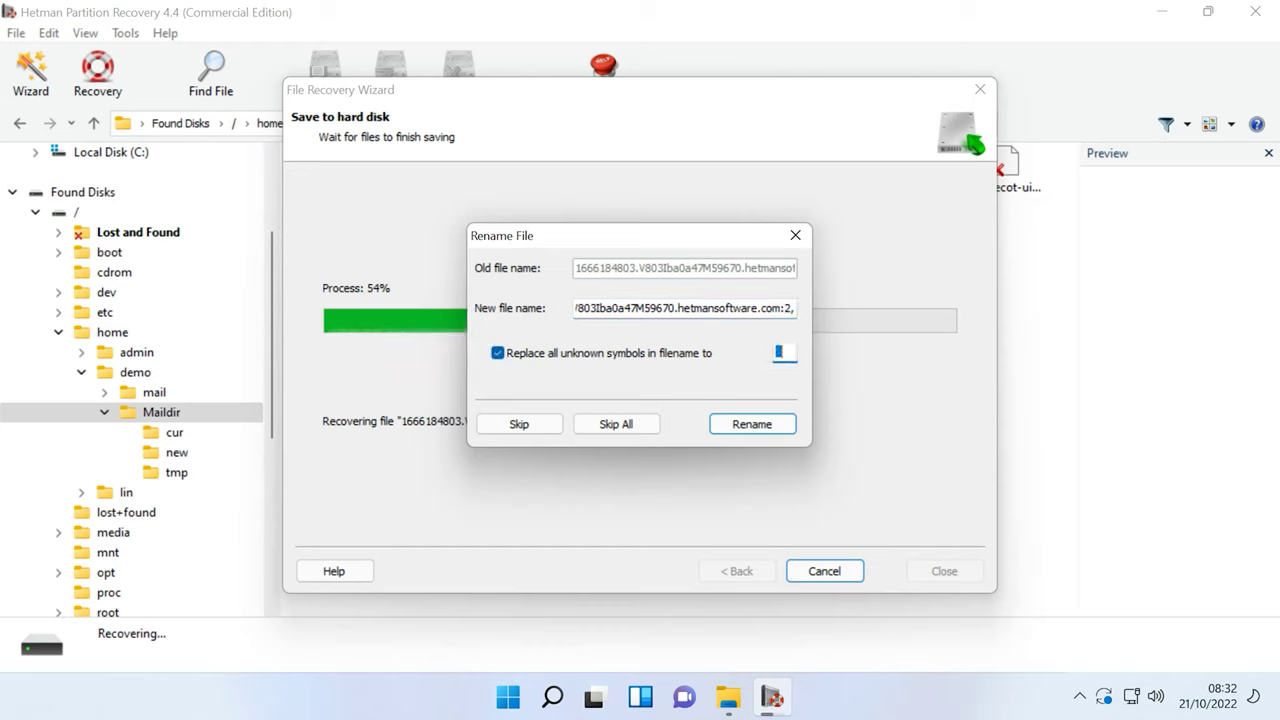
click(789, 308)
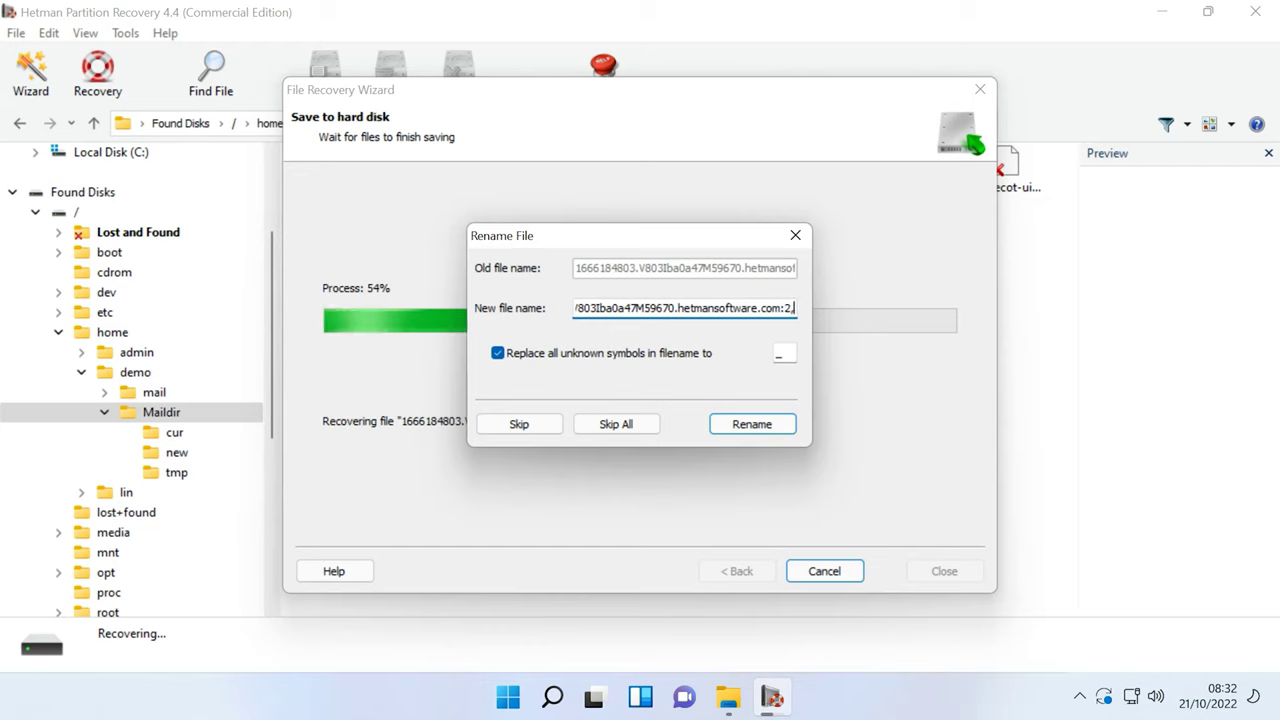
text(S)
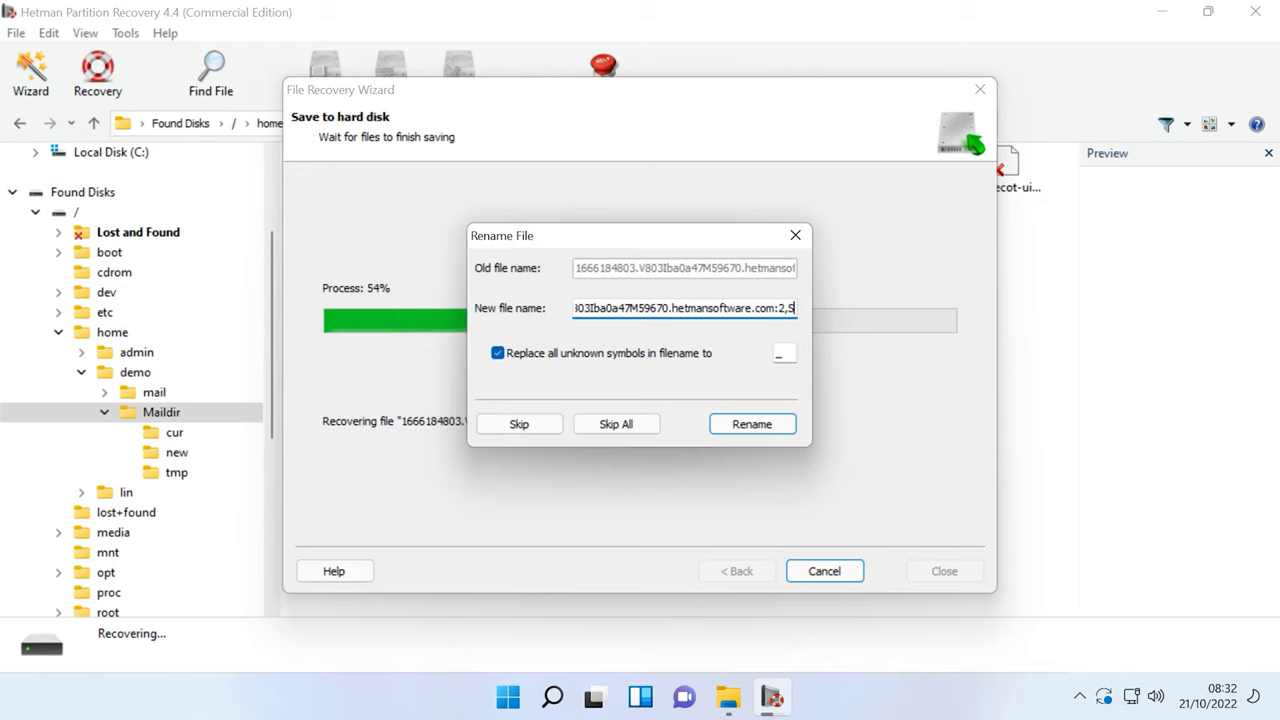
click(752, 424)
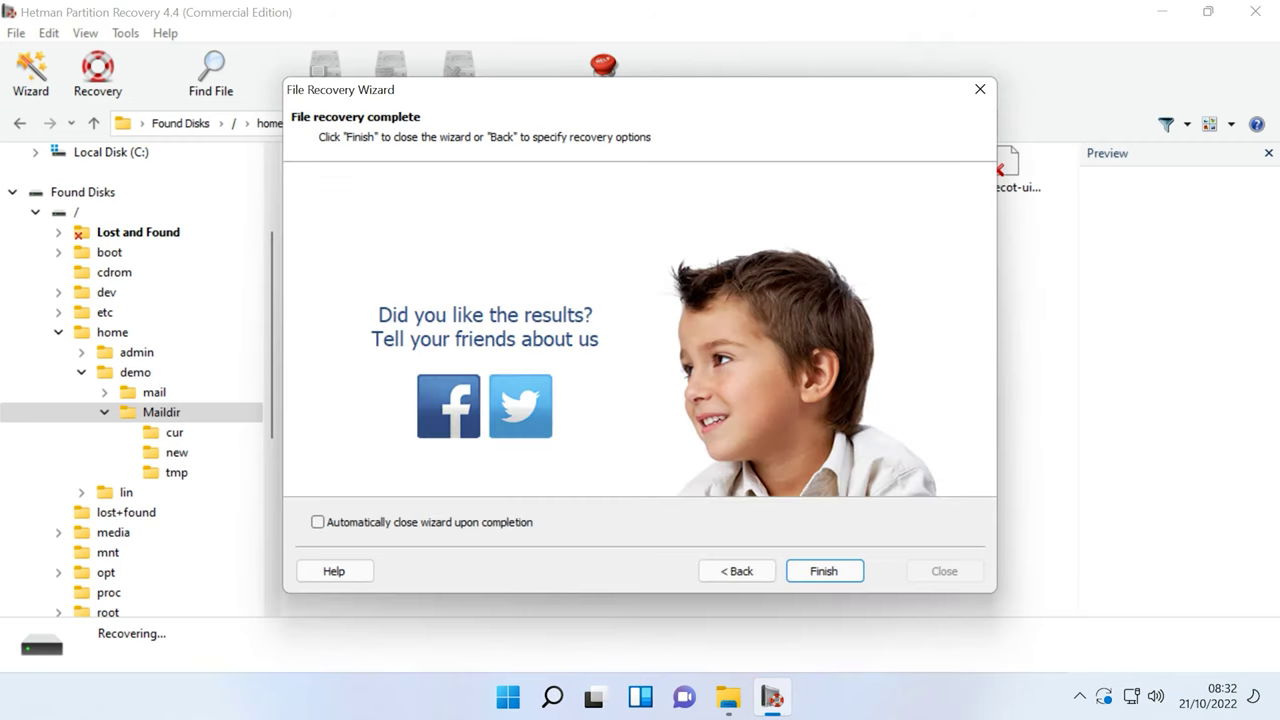
key(Return)
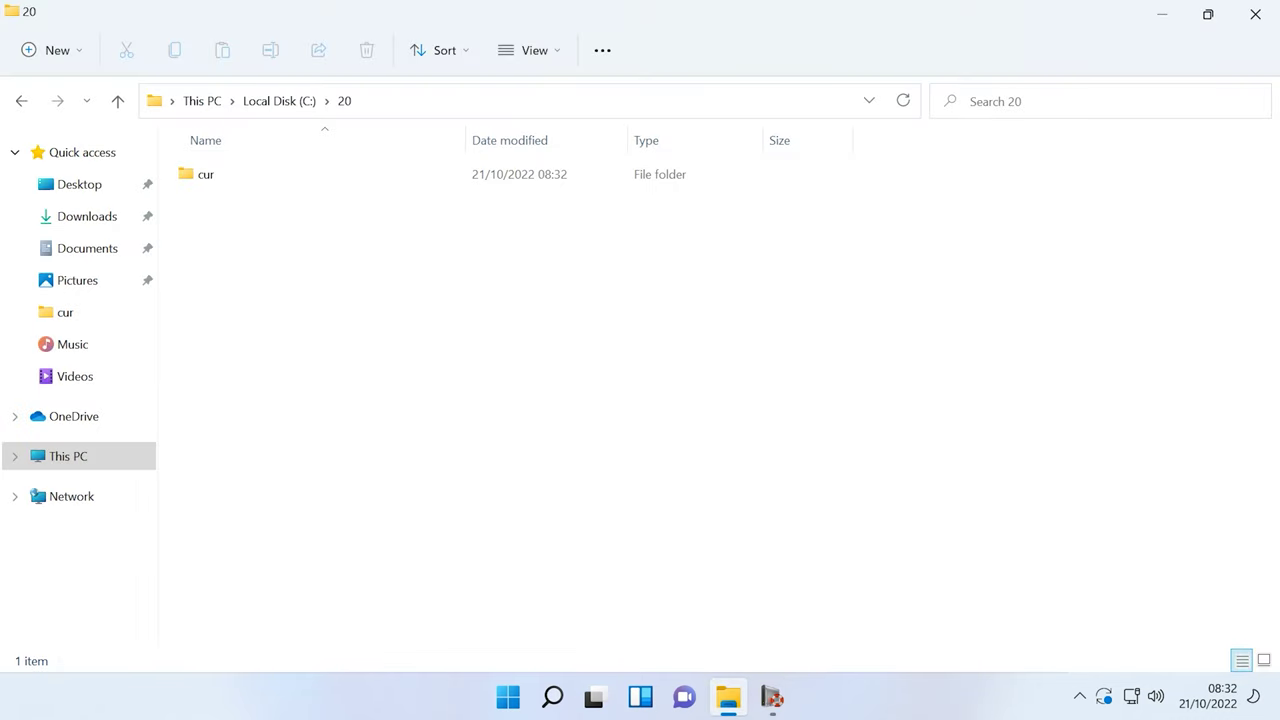
Open C:\20\cur and look through the 46 recovered email files
double_click(250, 175)
click(337, 174)
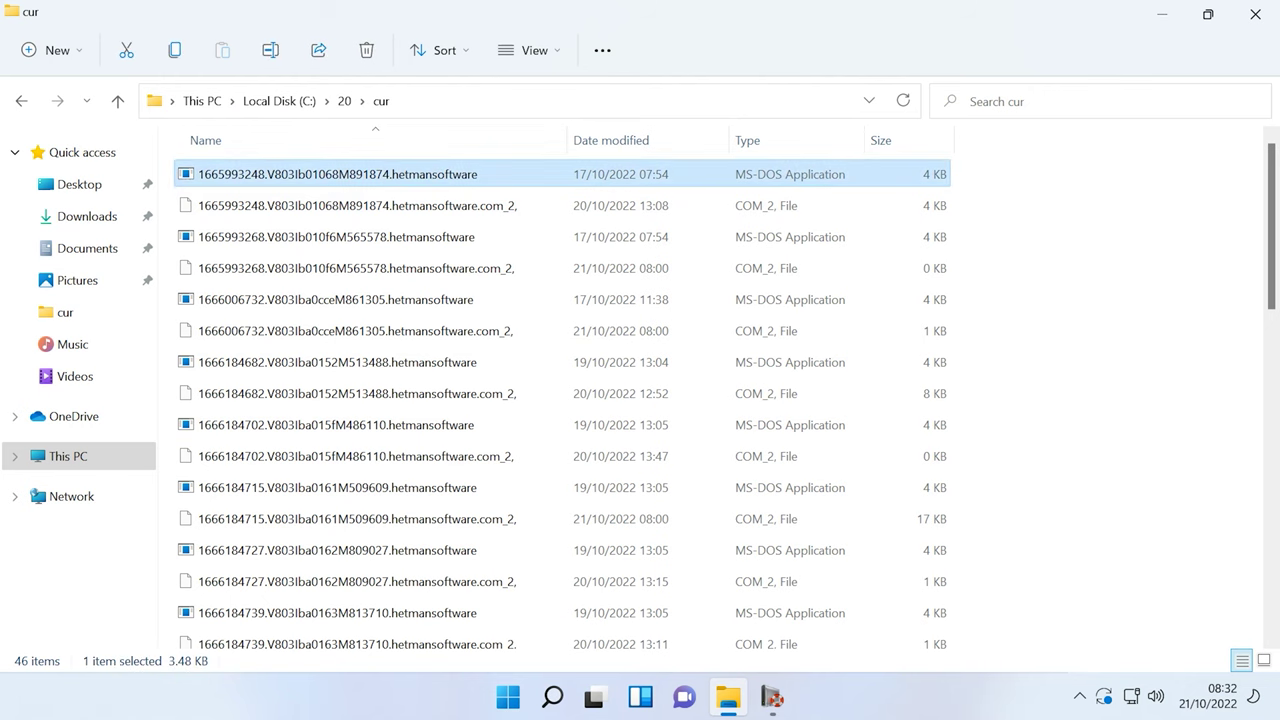
click(337, 237)
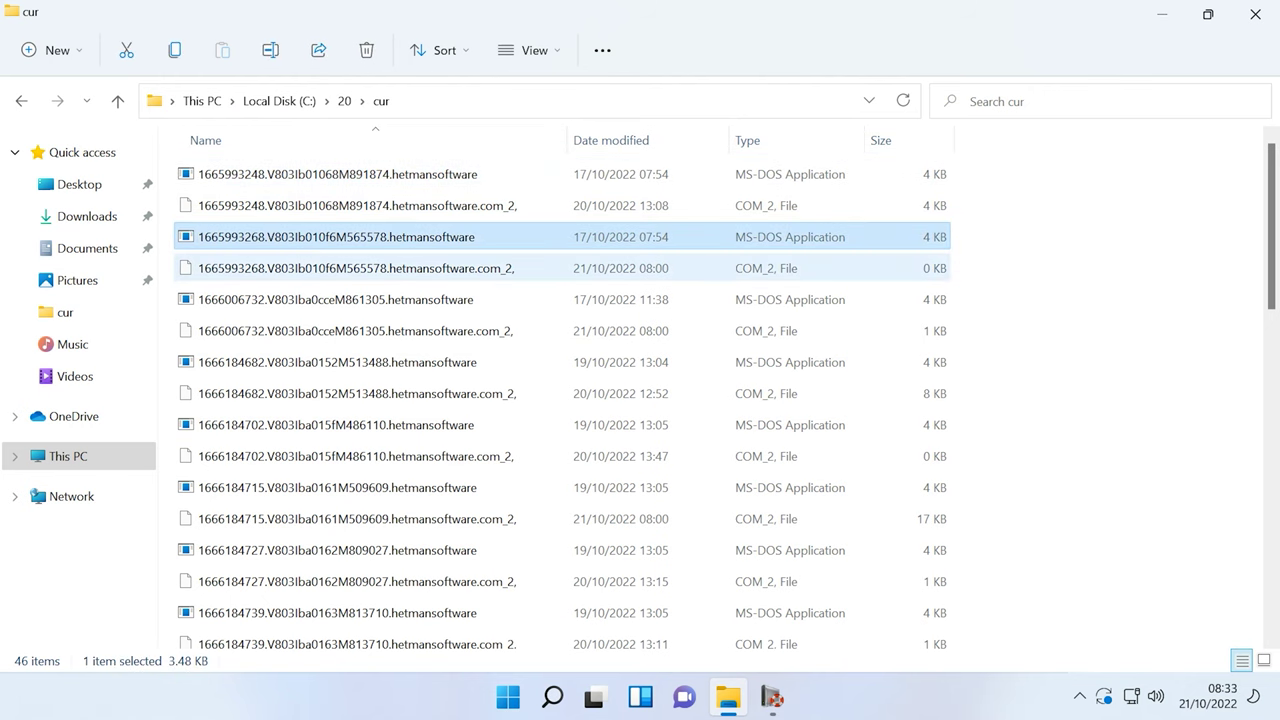
scroll(560, 268, down, 8)
scroll(560, 362, up, 8)
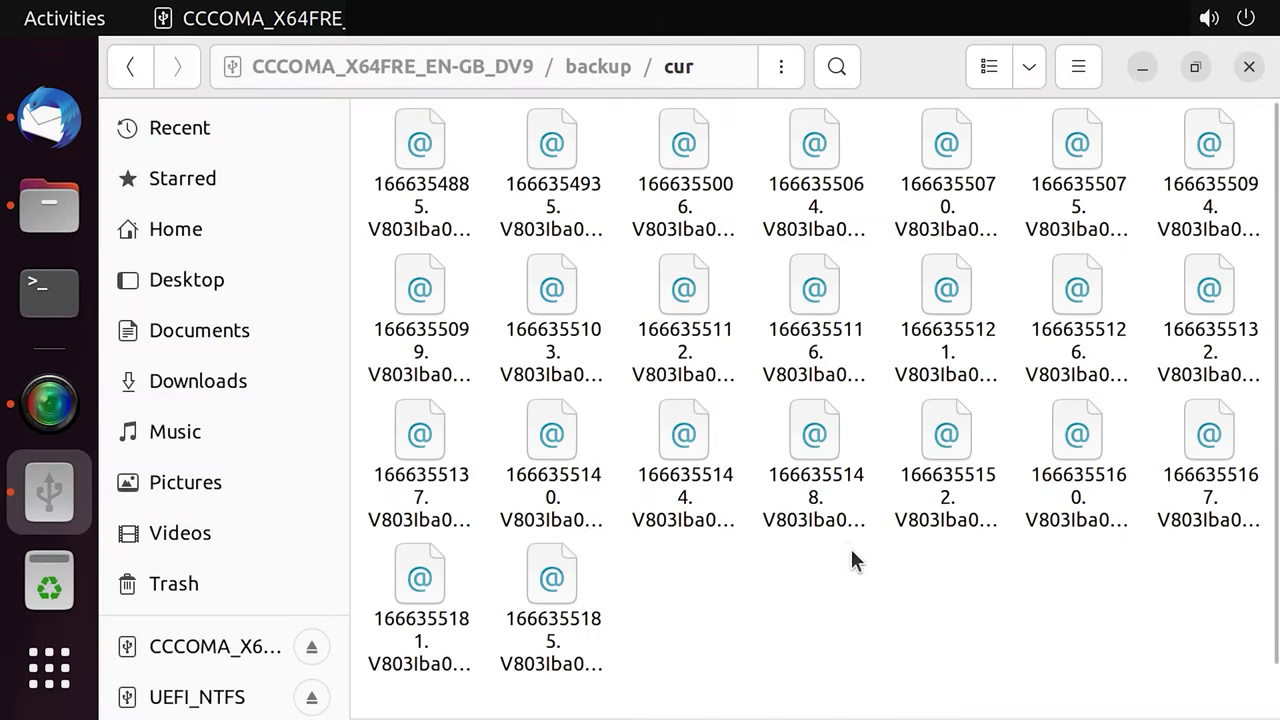
Batch-rename all 23 files in backup/cur, removing the '_2,S' ending via find and replace
click(814, 480)
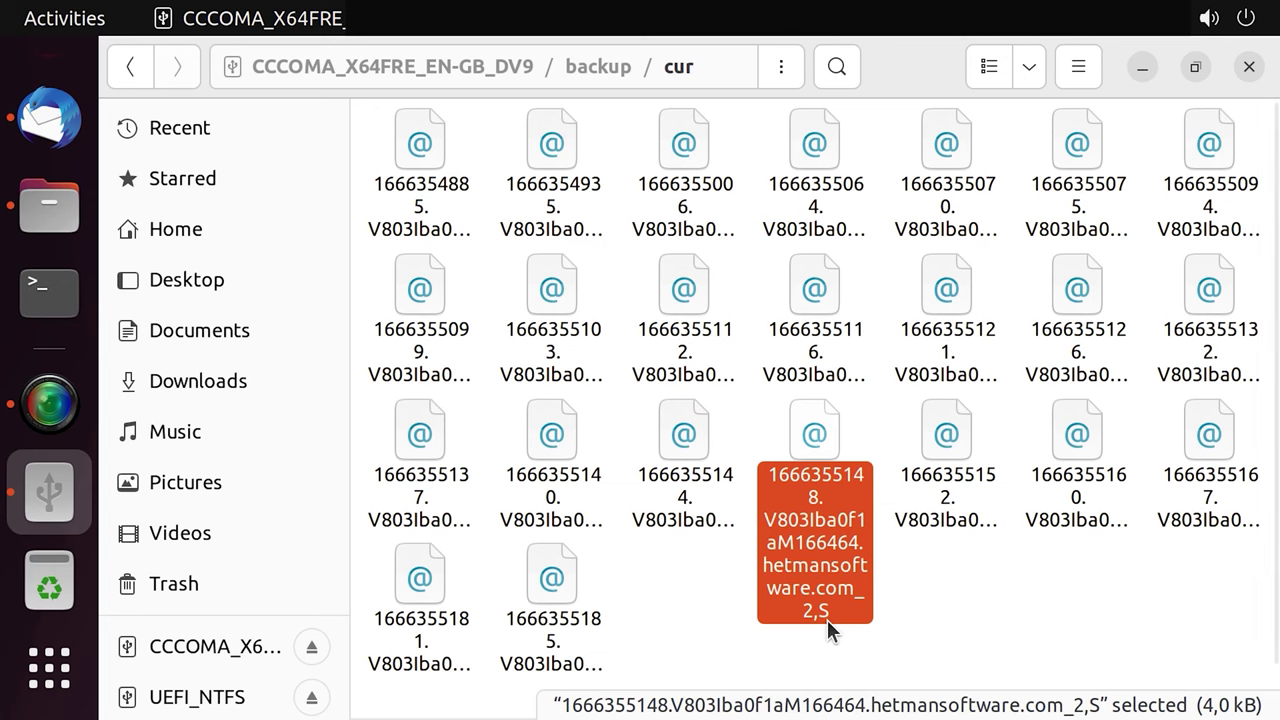
key(ctrl+a)
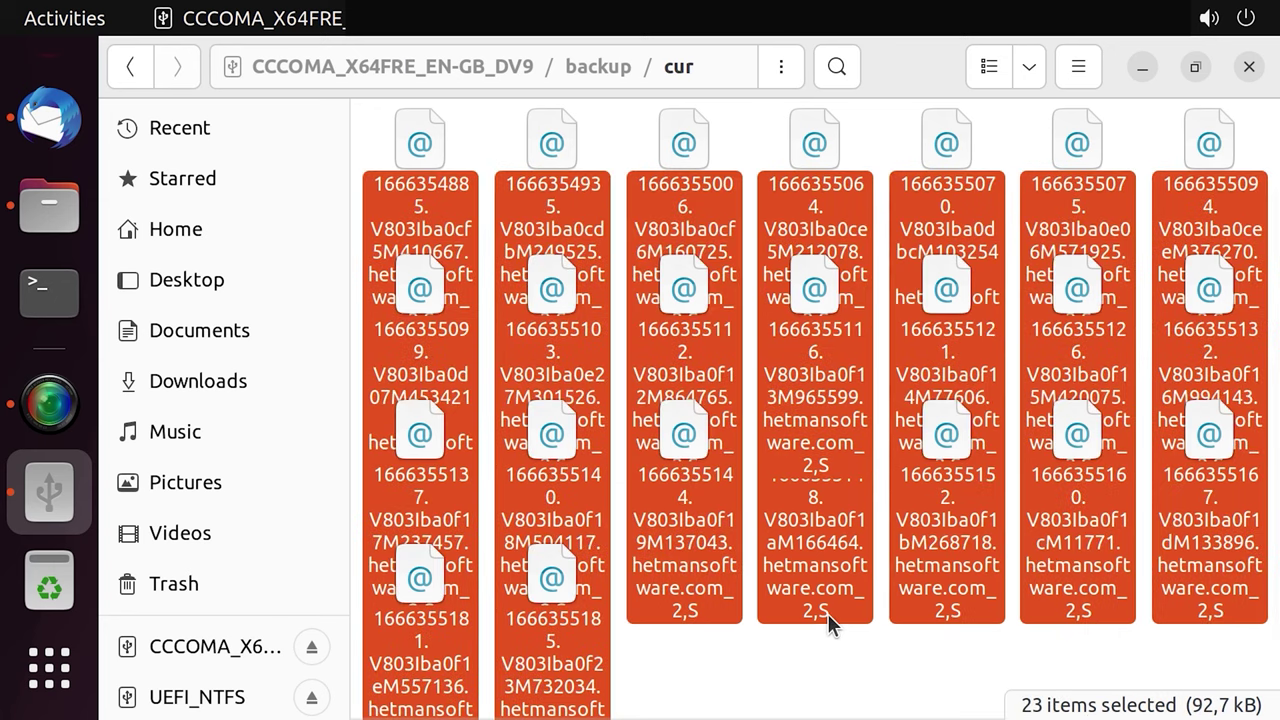
right_click(828, 614)
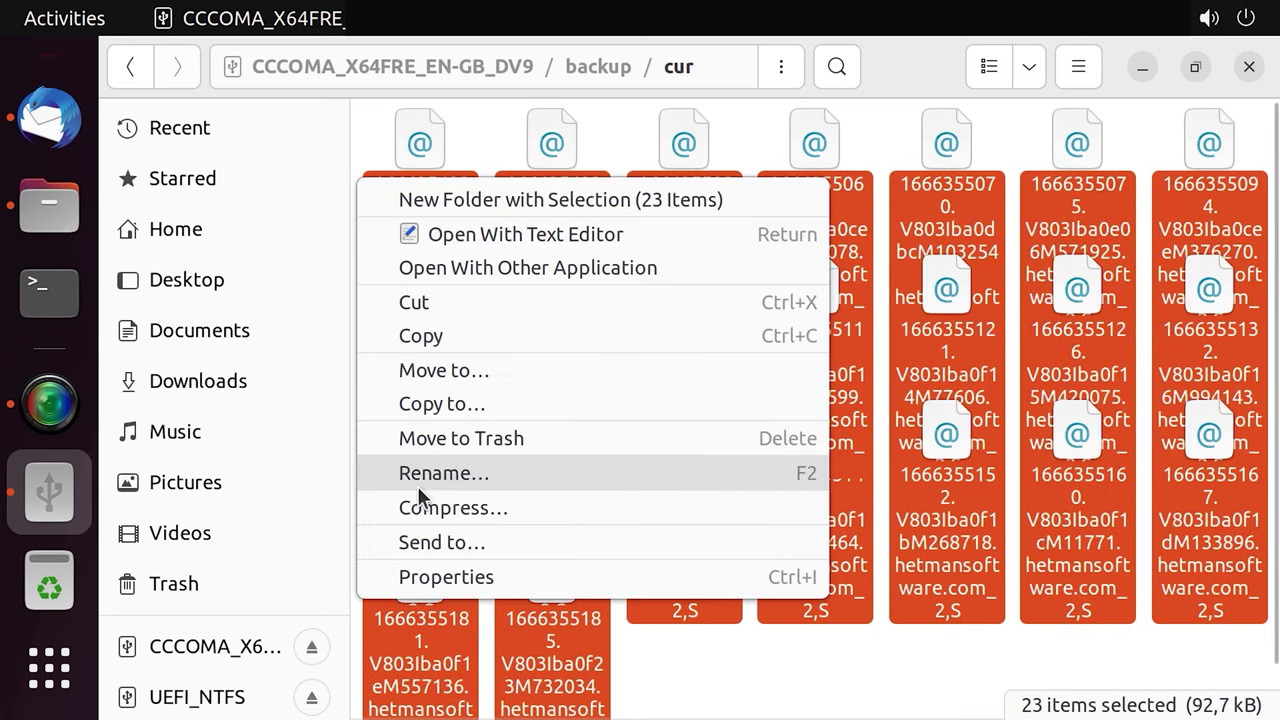
click(482, 486)
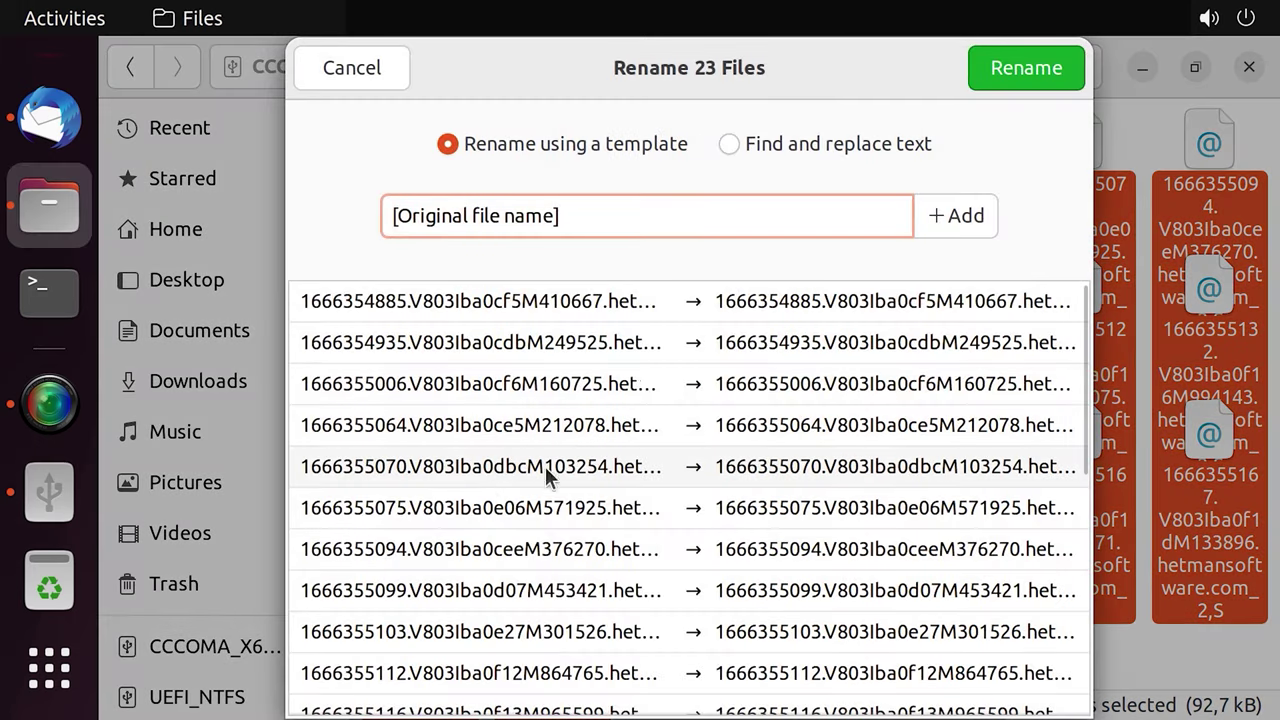
click(762, 150)
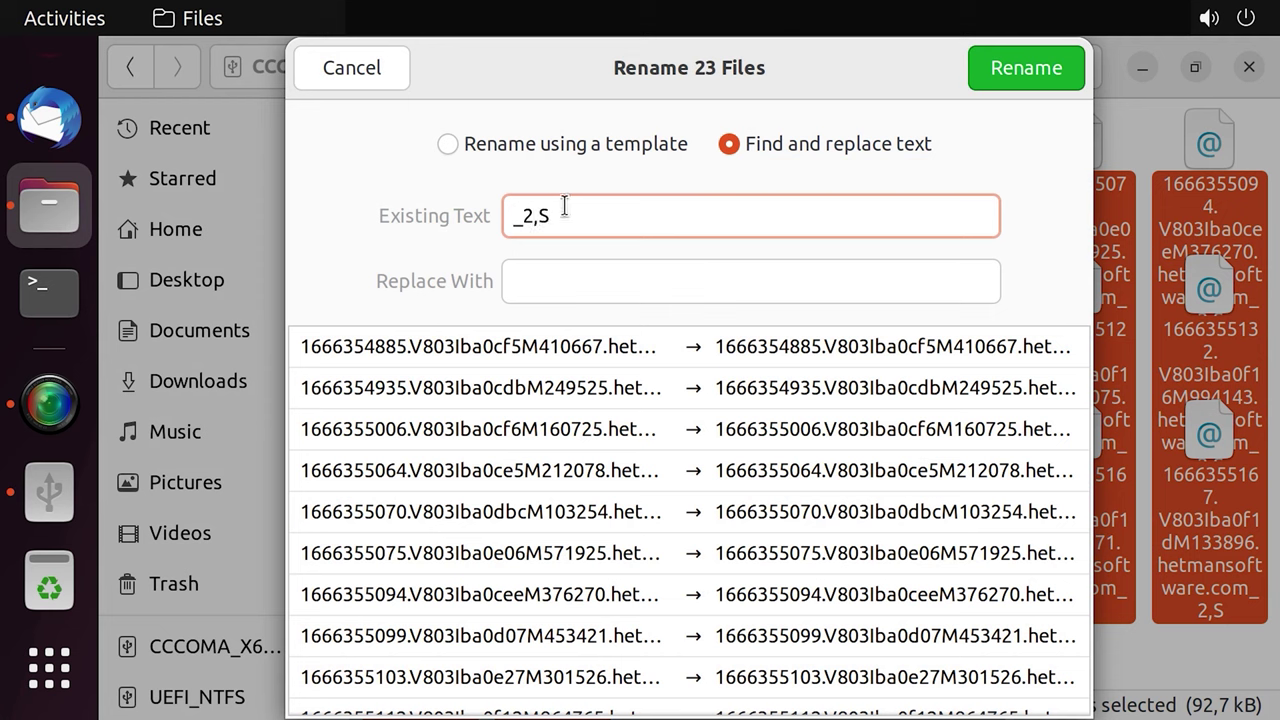
click(1026, 68)
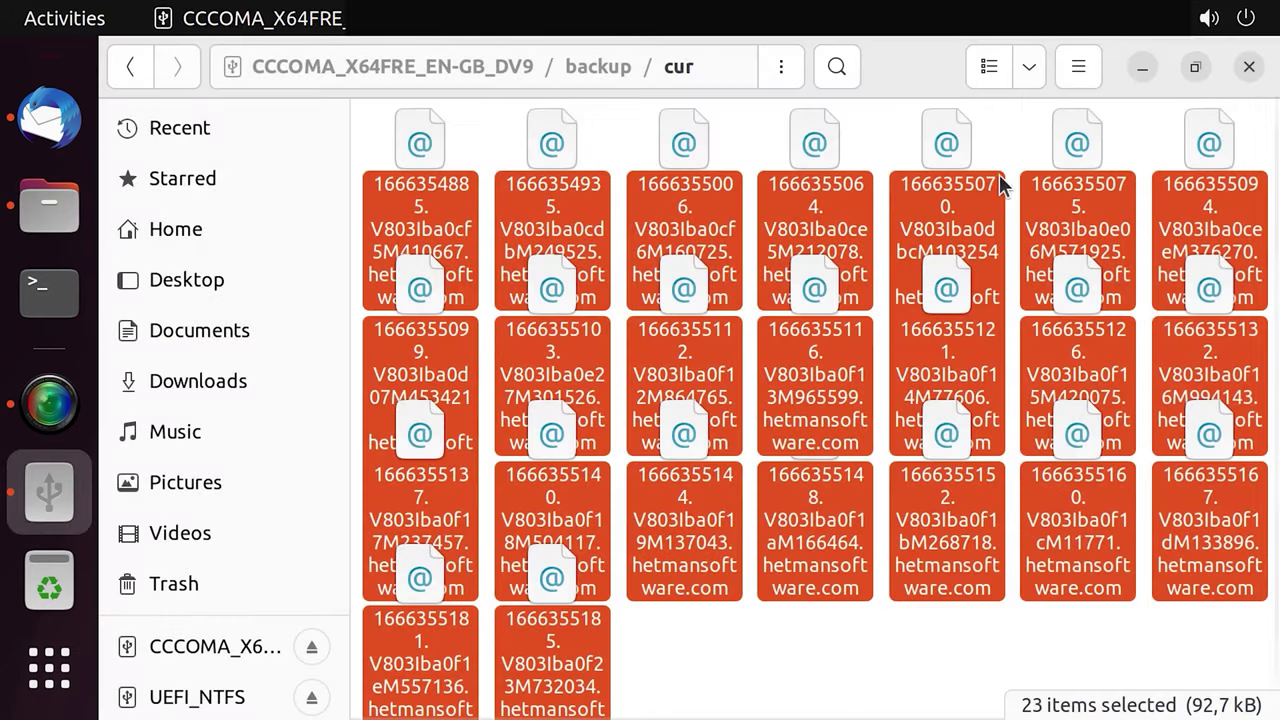
Copy the 23 renamed files and paste them into the server Maildir's empty new folder
click(827, 588)
key(ctrl+a)
right_click(799, 518)
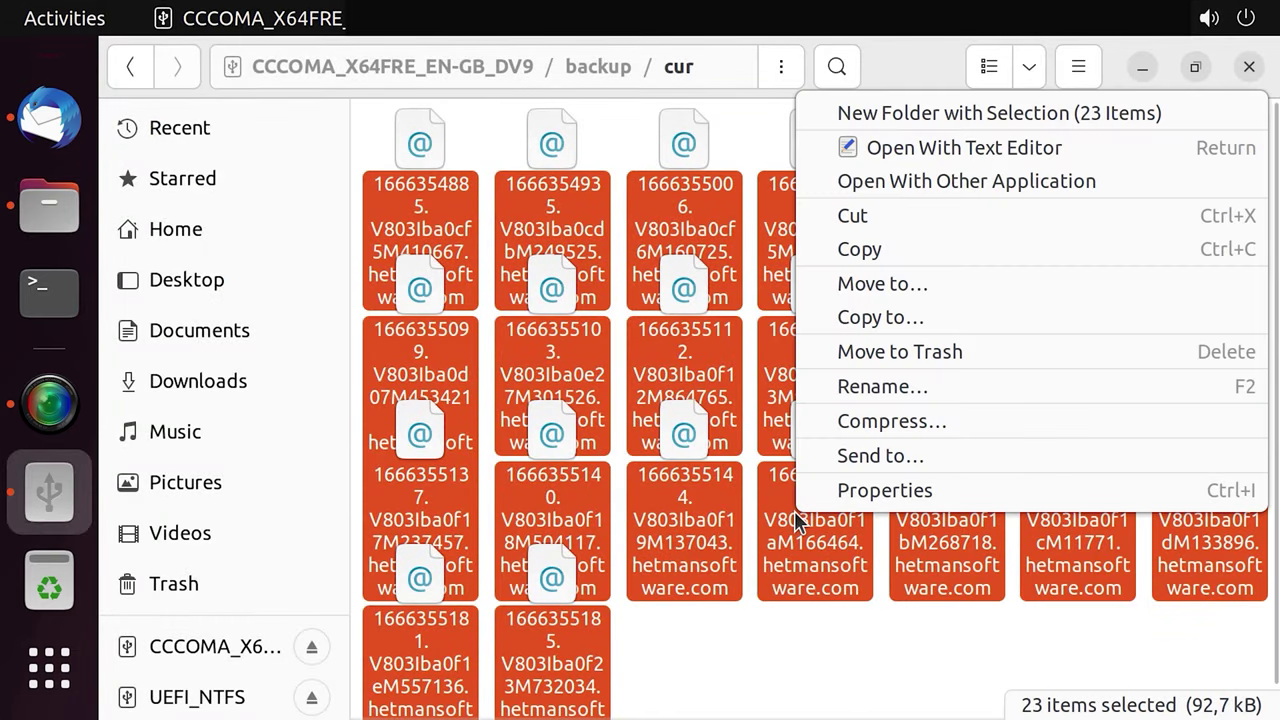
click(887, 252)
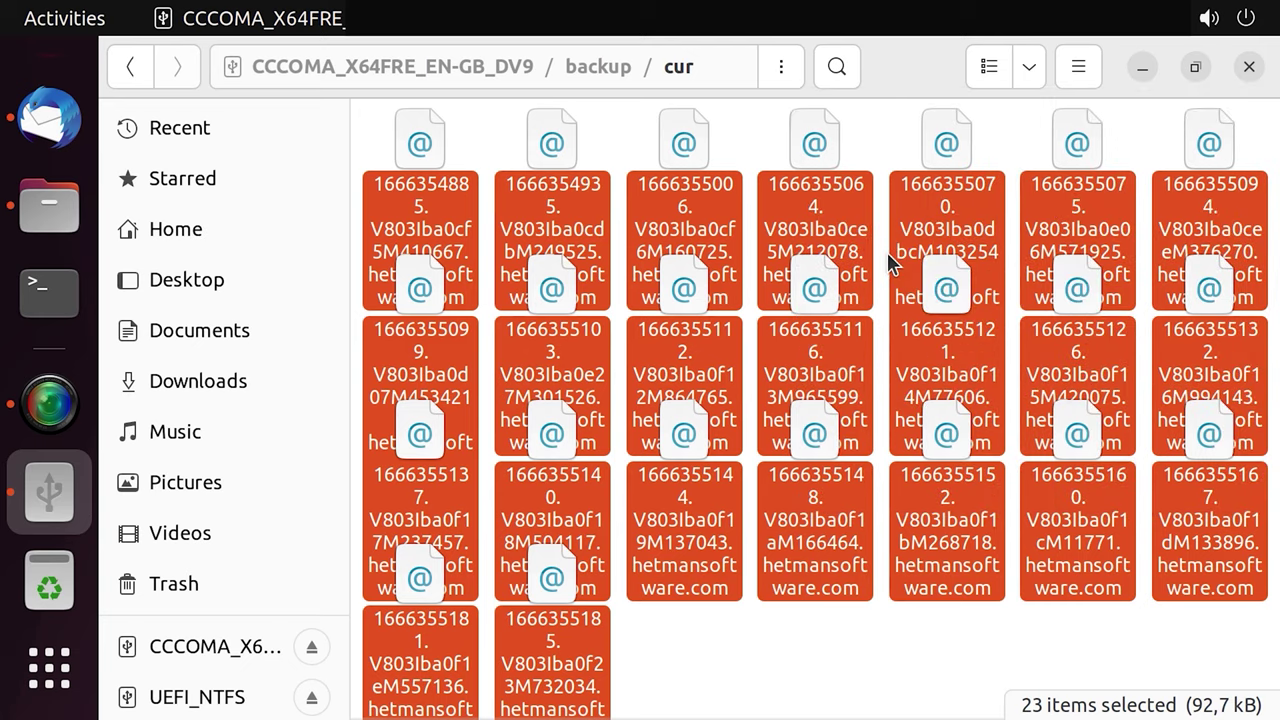
click(49, 205)
double_click(548, 148)
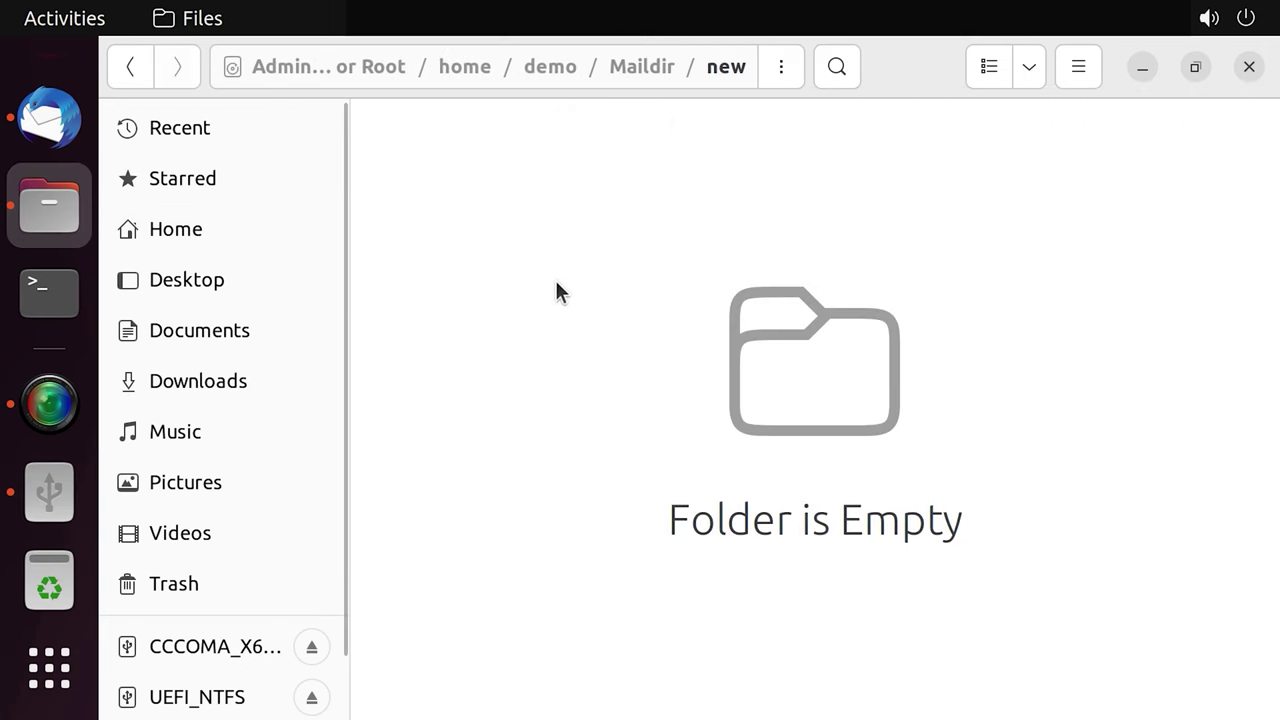
right_click(565, 293)
click(648, 381)
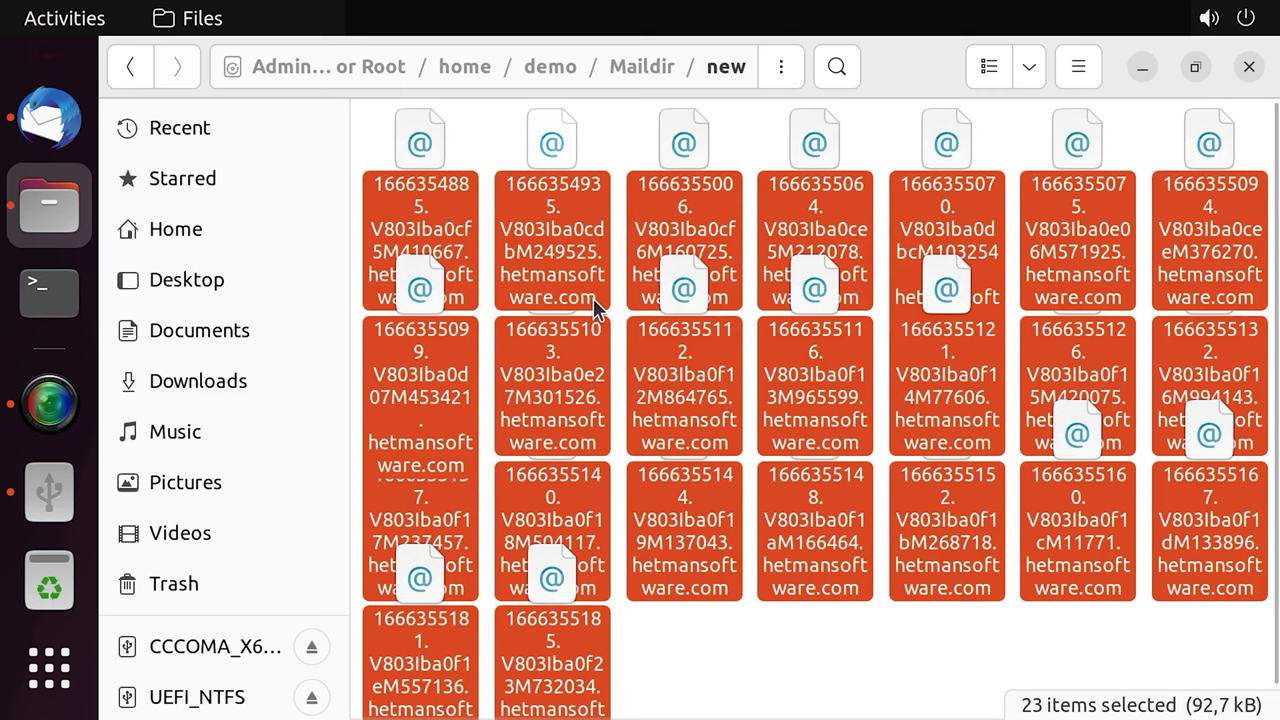
Fetch the 15 restored emails into the Inbox and open Re: 20 in its own tab
click(49, 118)
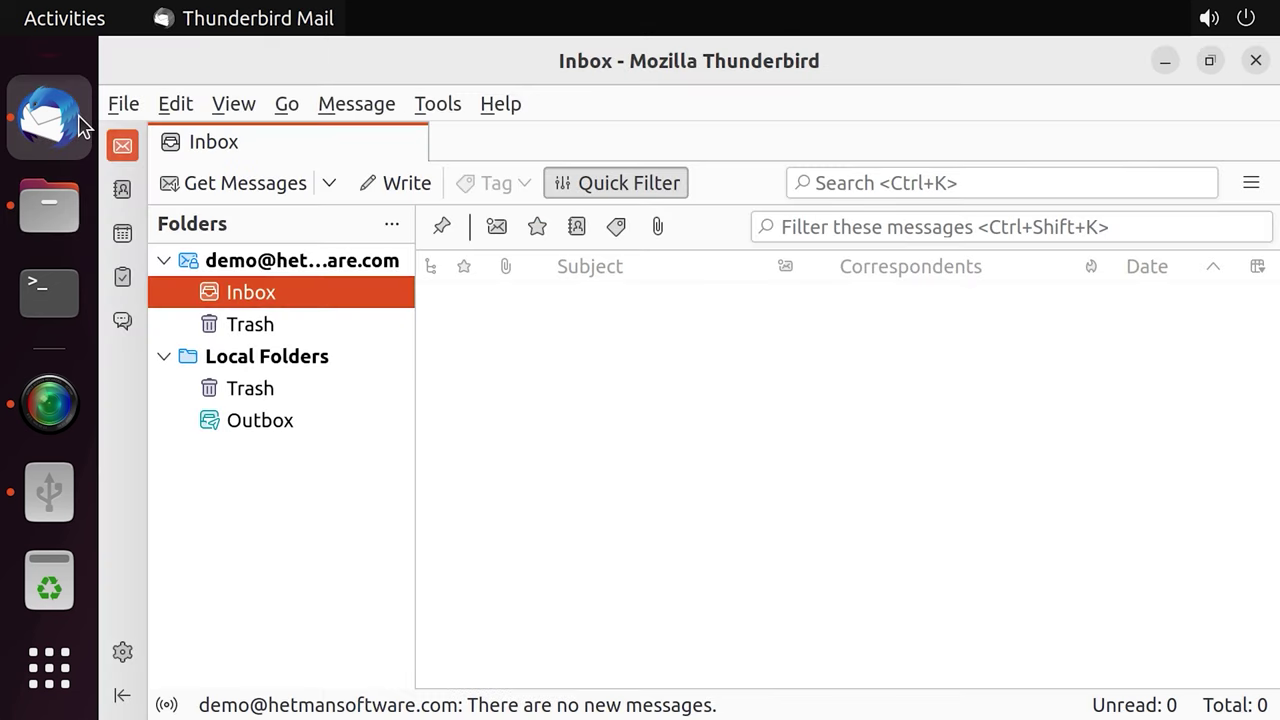
click(240, 187)
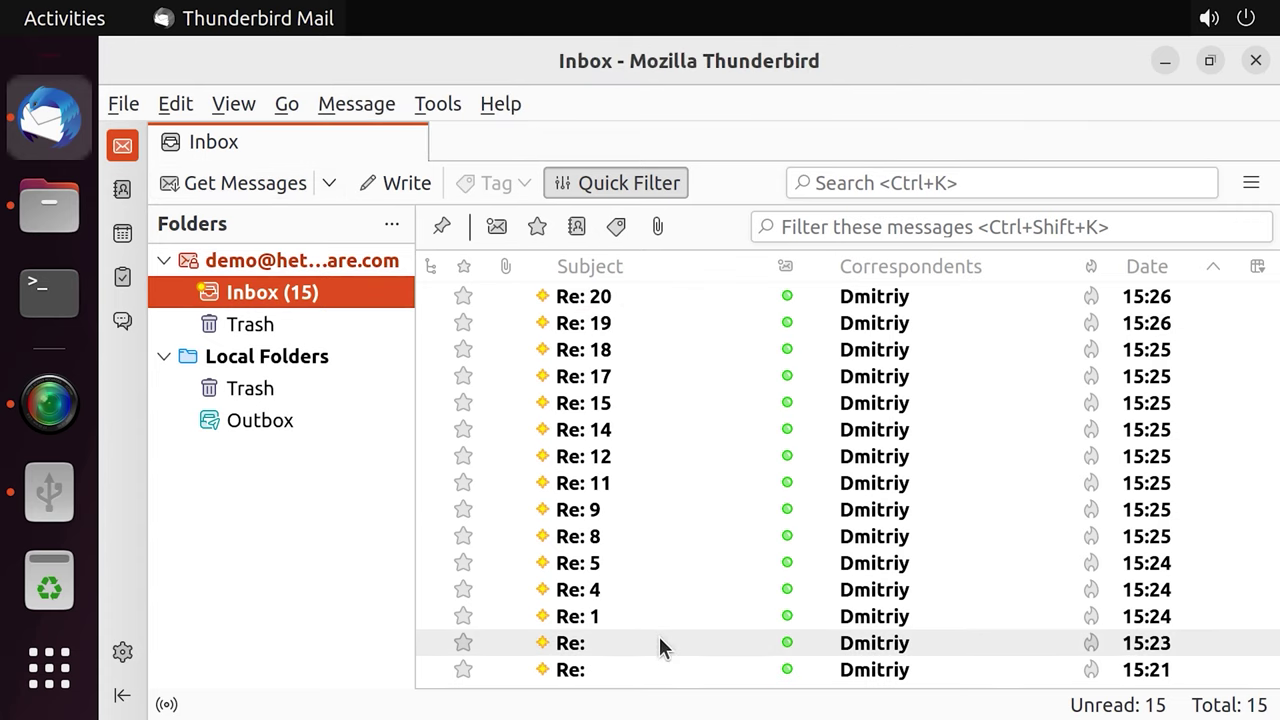
click(612, 298)
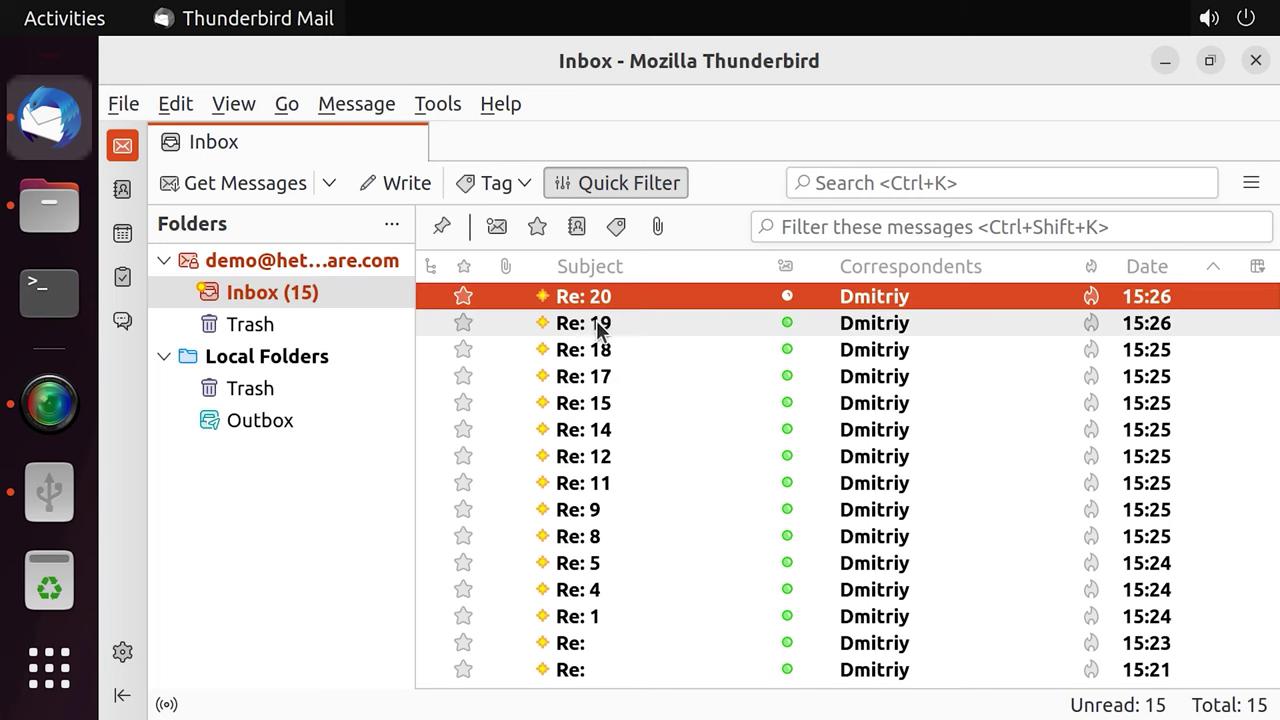
click(597, 323)
click(597, 351)
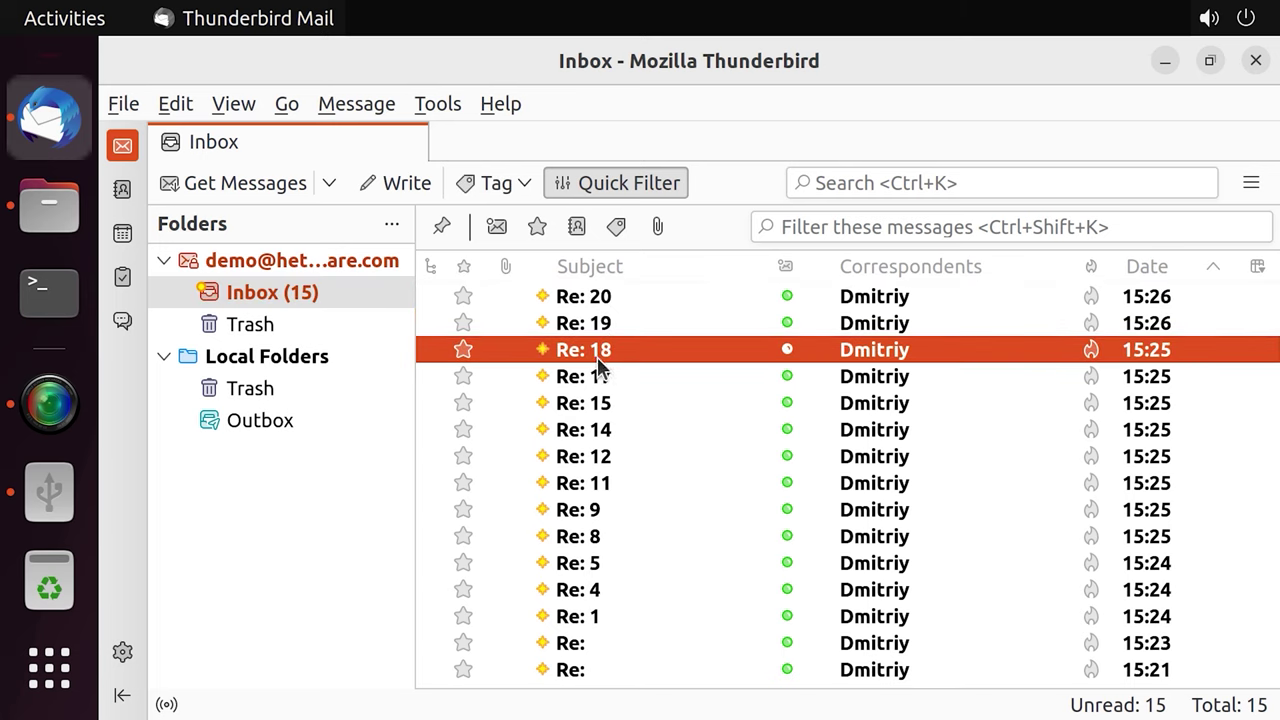
double_click(594, 296)
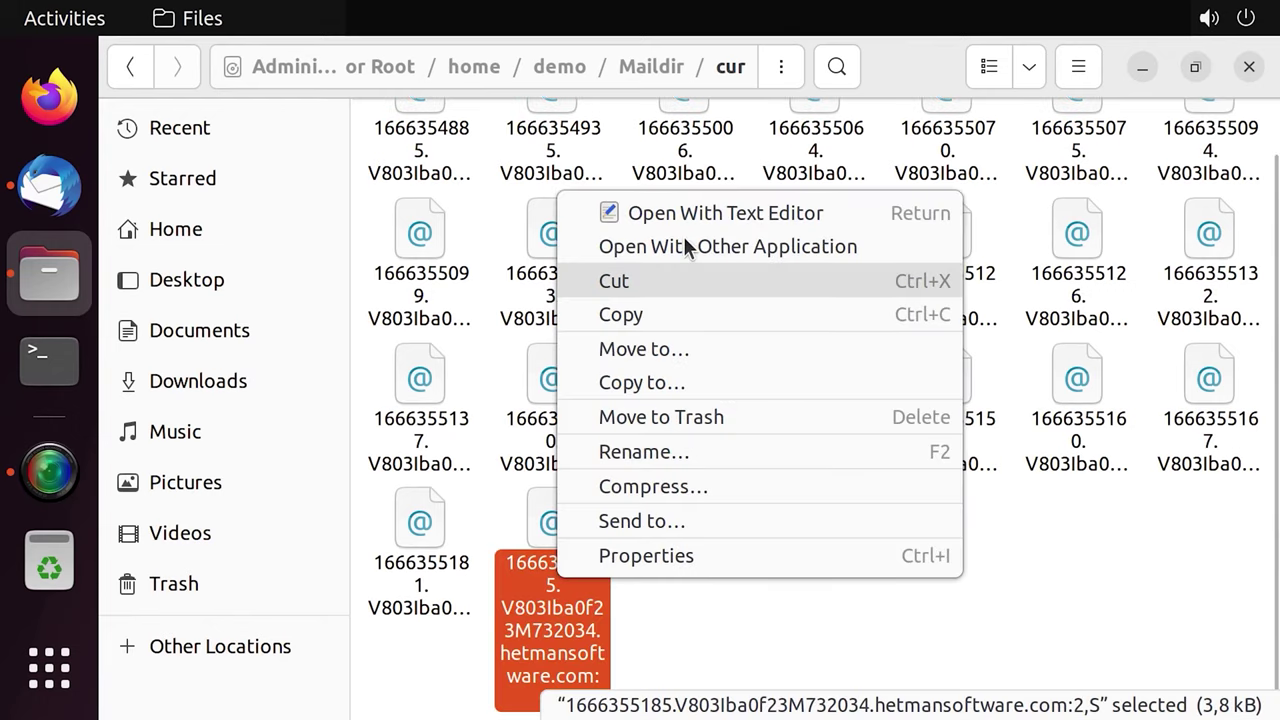
Open the Re: 20 mail file from Maildir/cur in Text Editor after entering the password, and review its headers
click(740, 213)
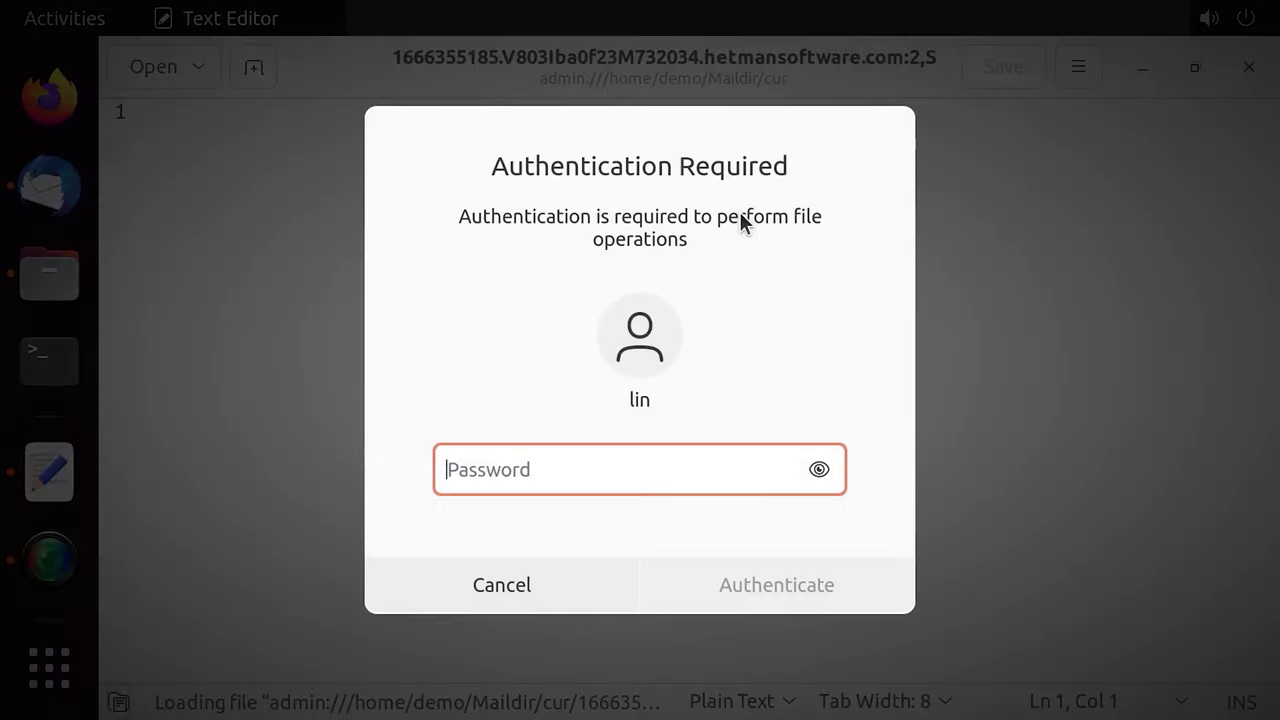
text(•••••••)
key(Return)
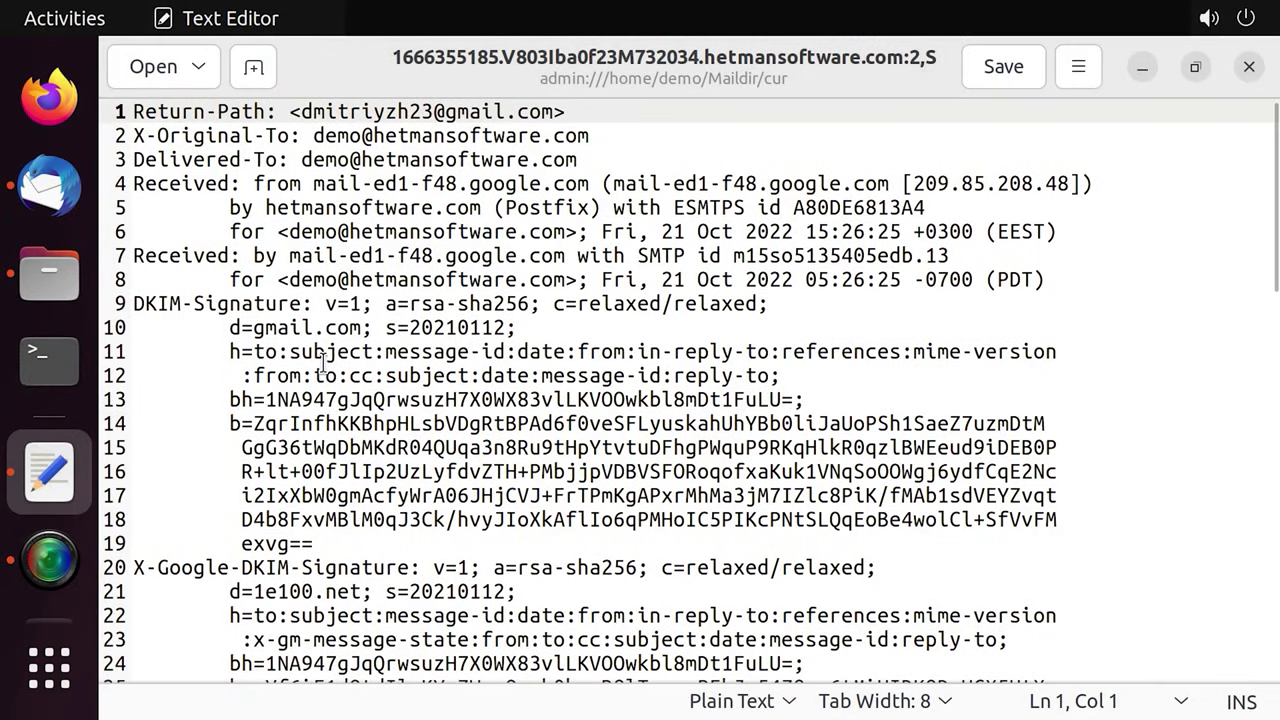
scroll(350, 392, down, 10)
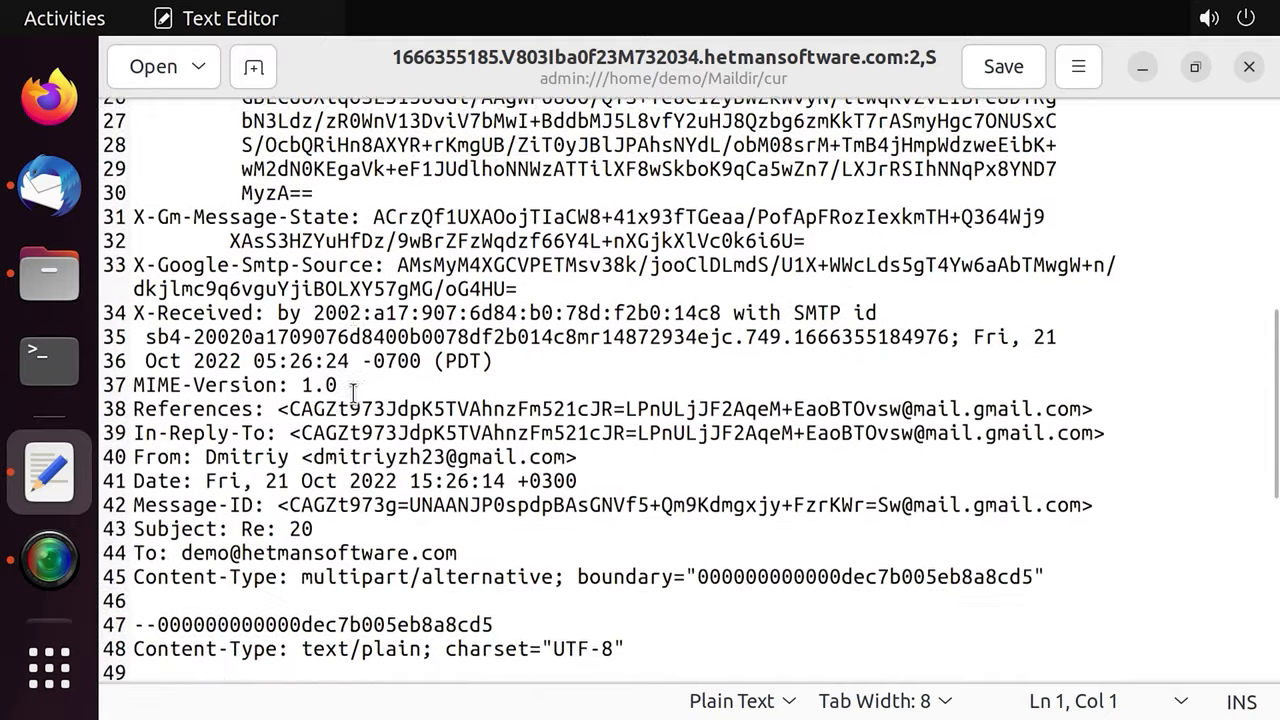
scroll(353, 393, down, 4)
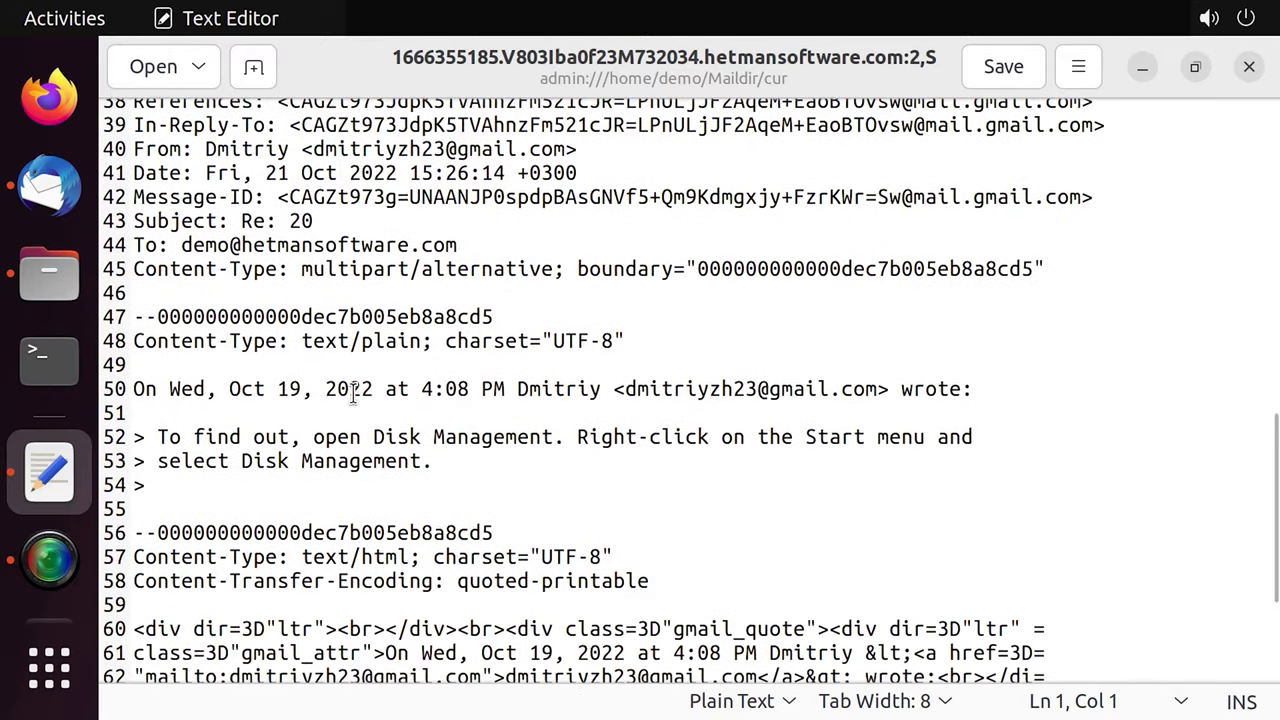
scroll(353, 393, down, 2)
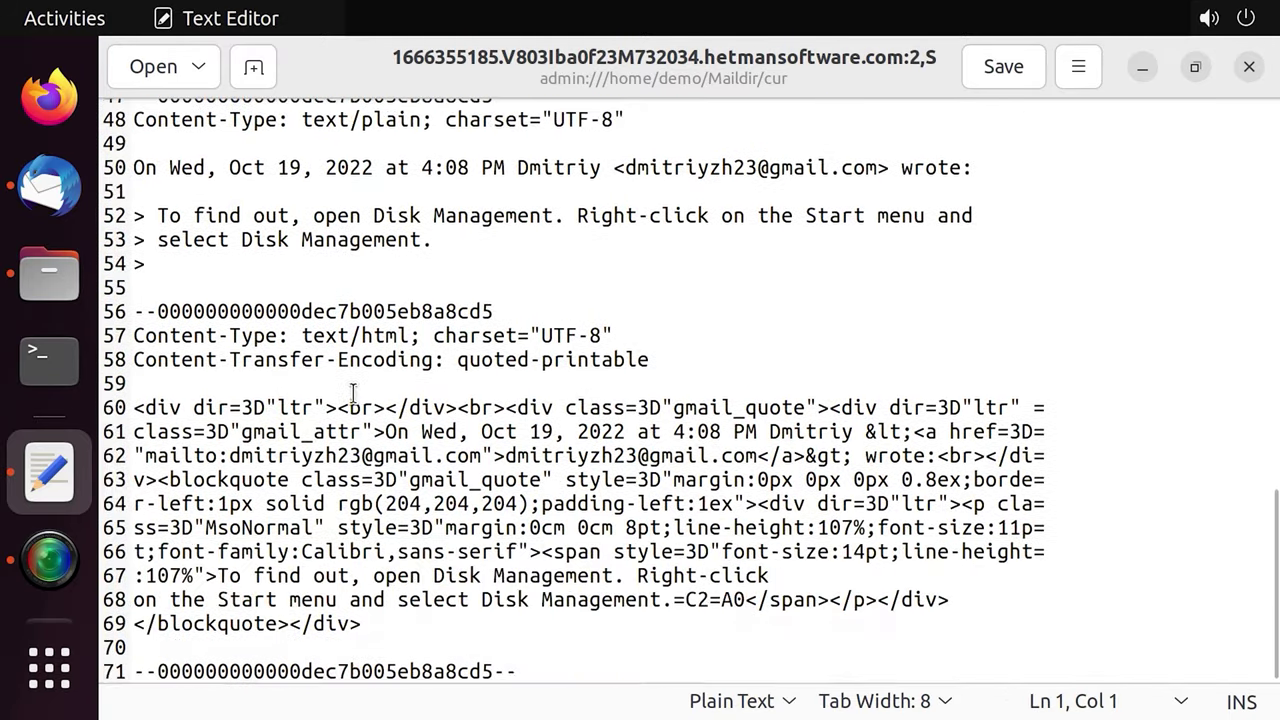
scroll(353, 393, up, 9)
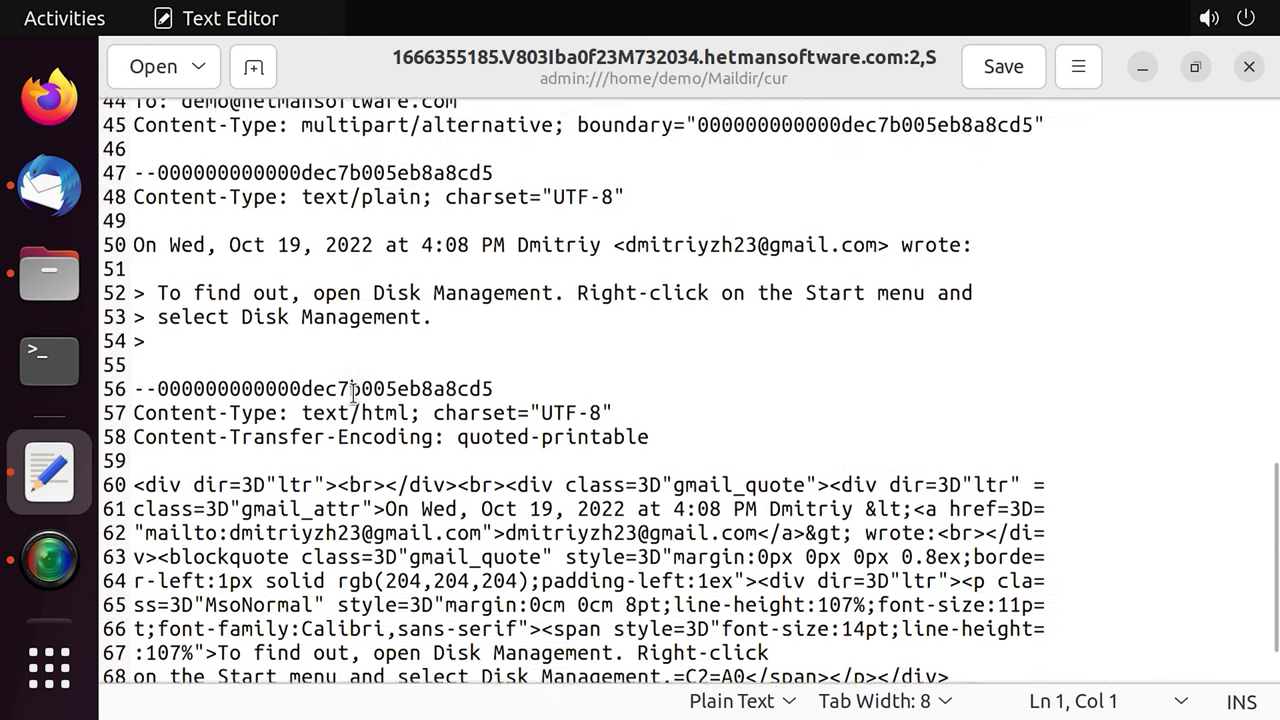
scroll(353, 393, up, 6)
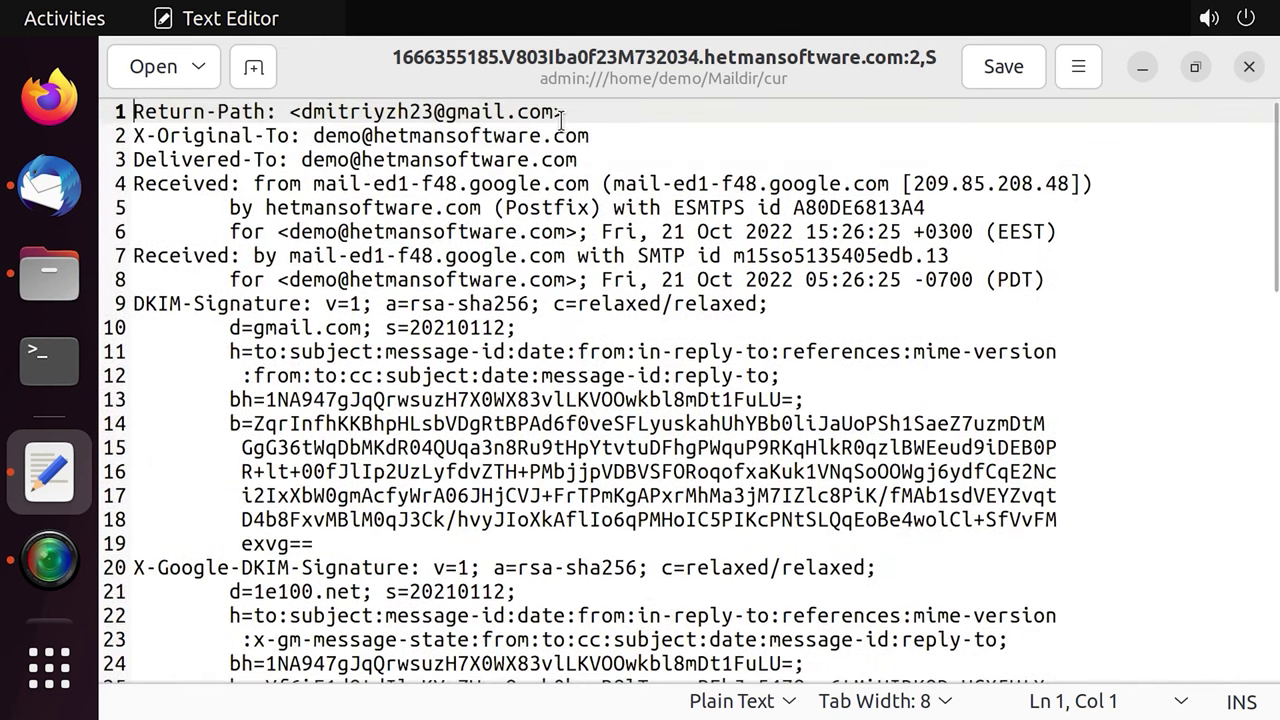
drag(566, 117, 308, 112)
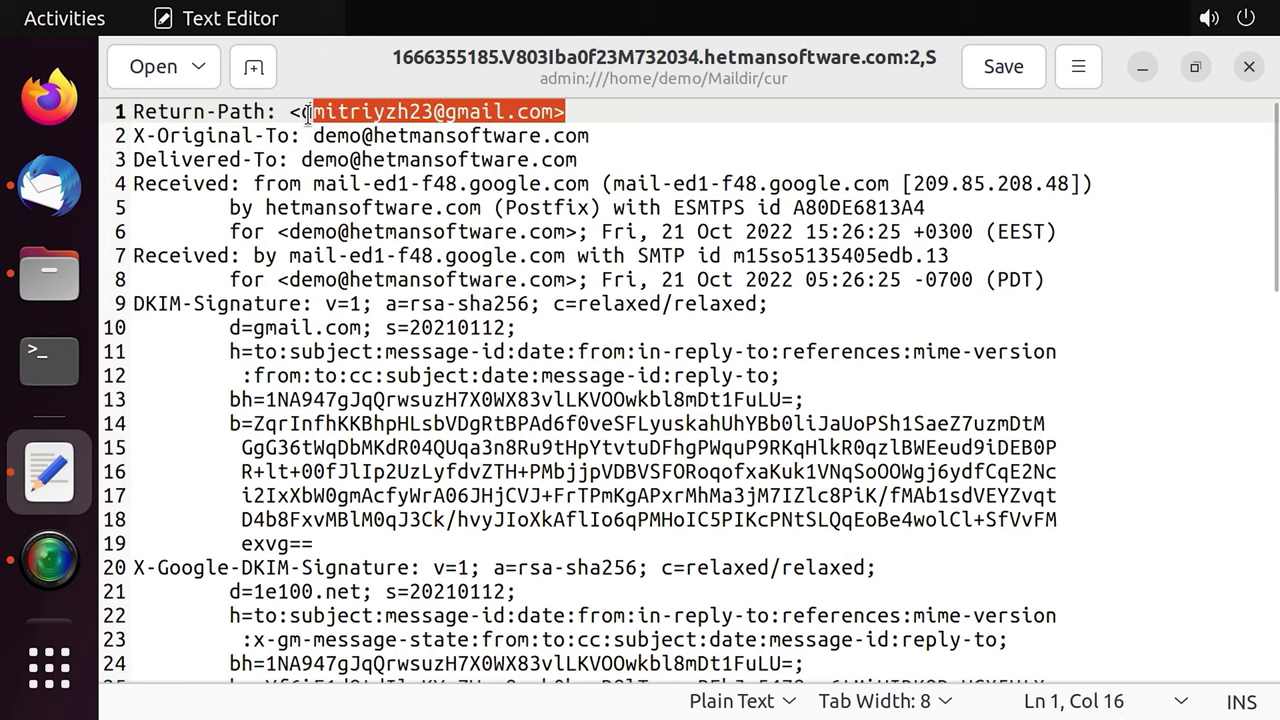